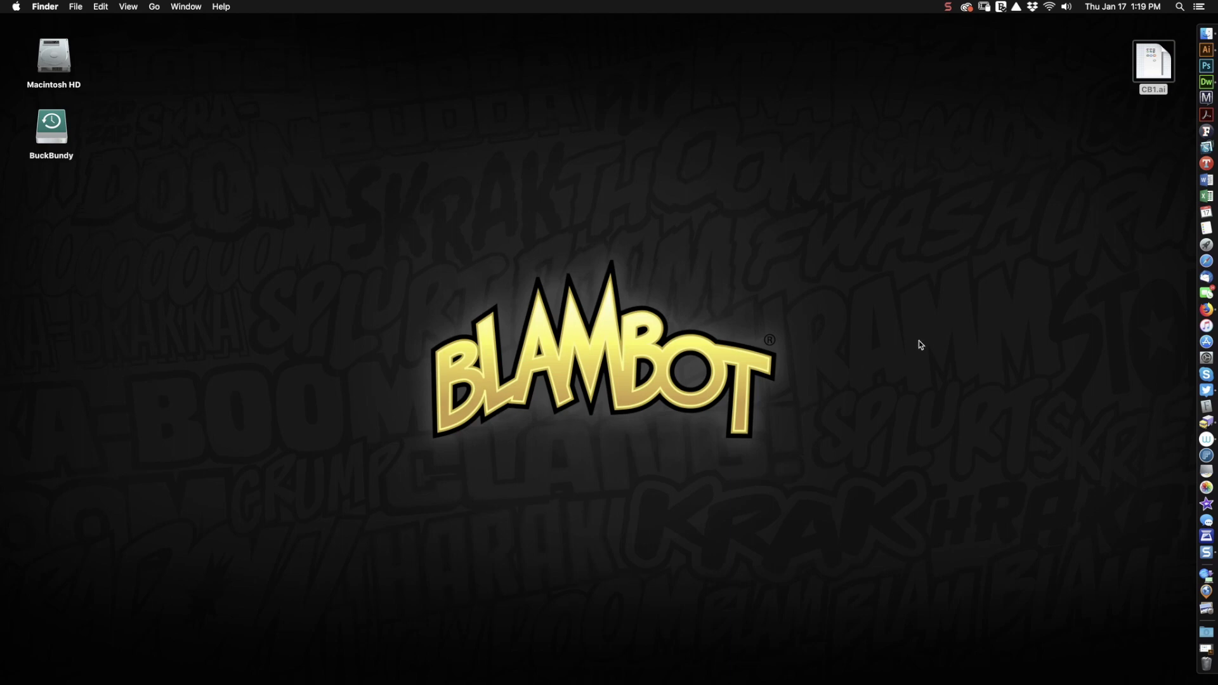
- Open CB1.ai in Illustrator and zoom in on the voice-activated balloons
click(1169, 81)
click(1205, 53)
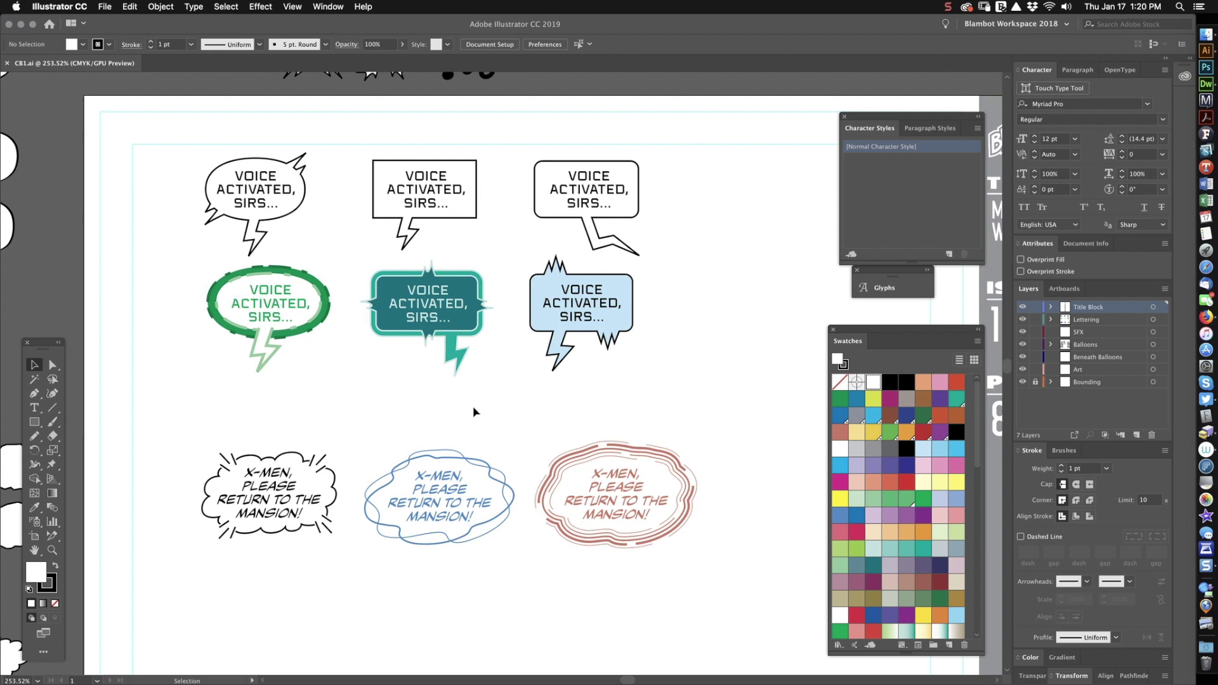
key(z)
click(283, 260)
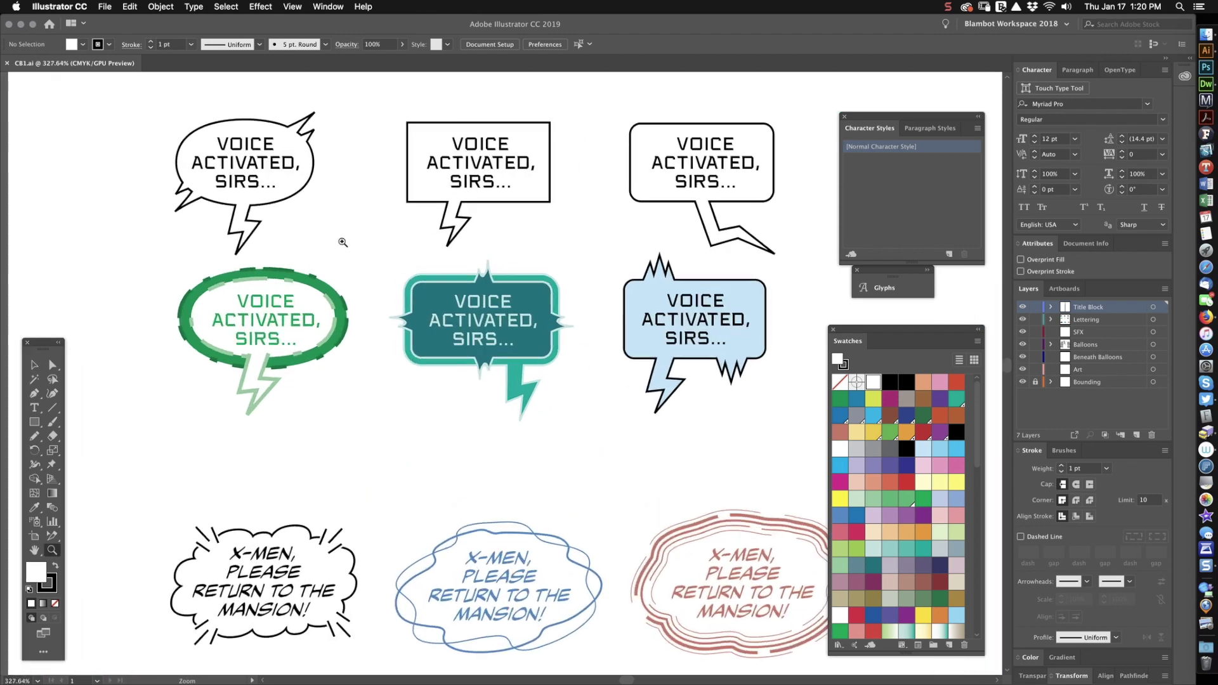
drag(543, 246, 474, 295)
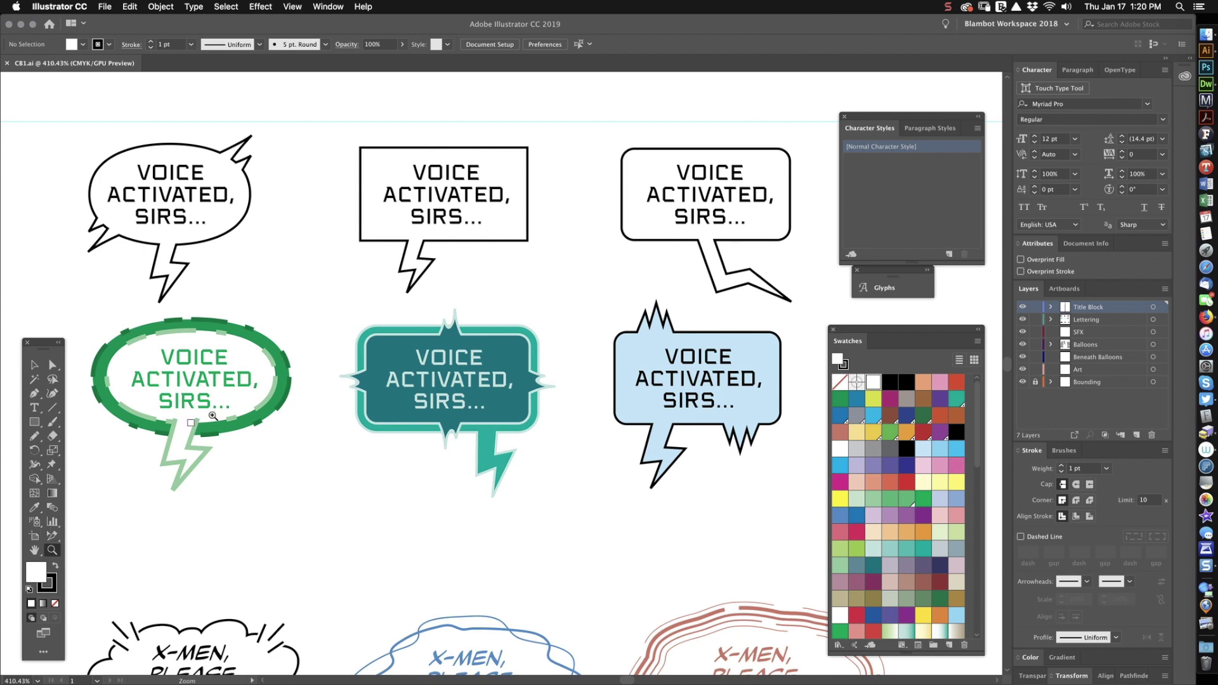
- Select the white oval voice-activated balloon and lock the Lettering layer so its text is excluded
key(v)
key(z)
click(286, 274)
click(271, 191)
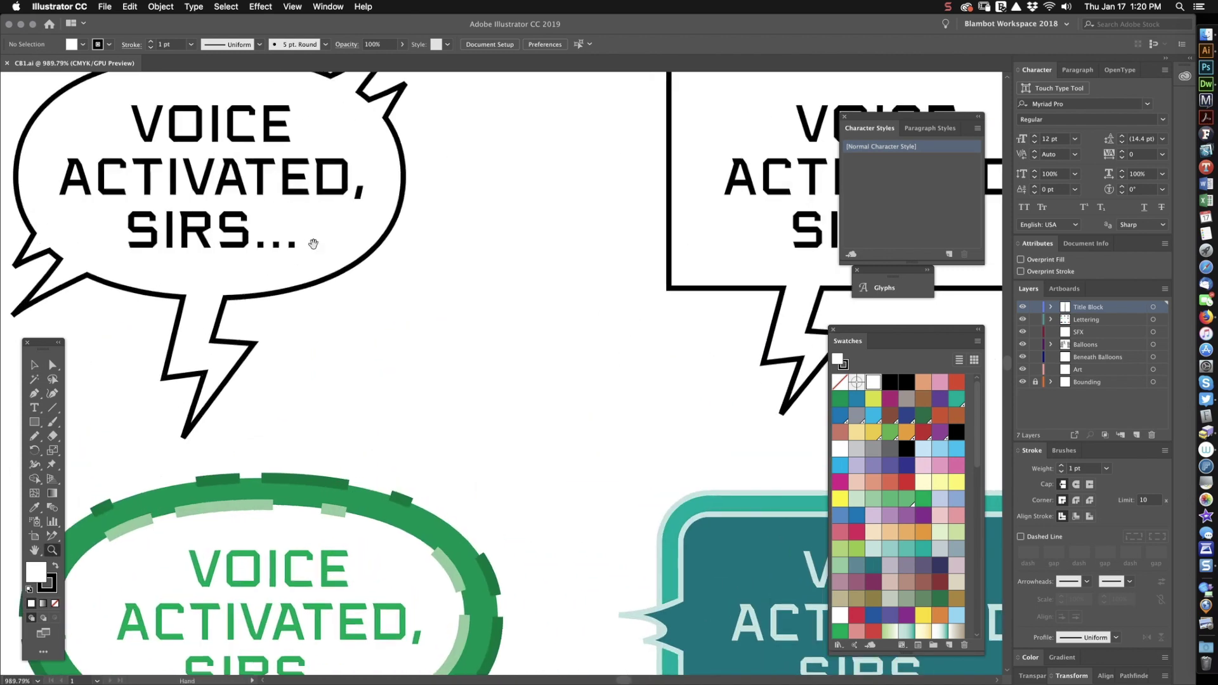
scroll(313, 239, up, 5)
scroll(313, 239, left, 5)
key(v)
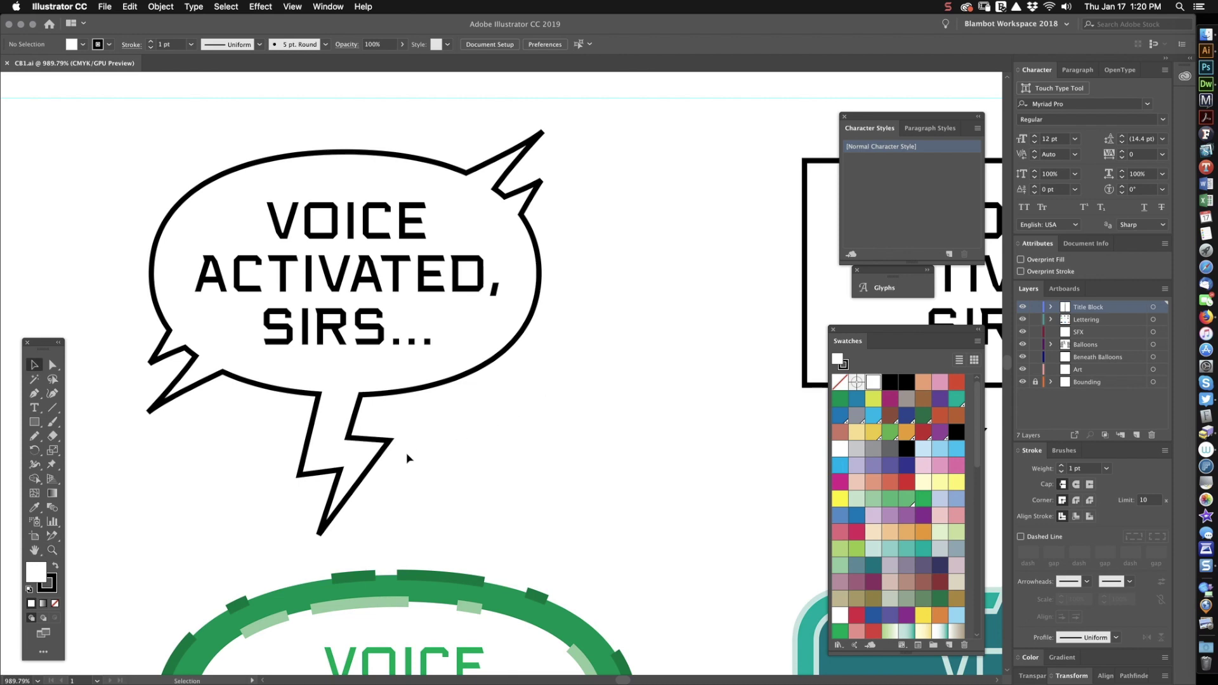
drag(449, 449, 298, 485)
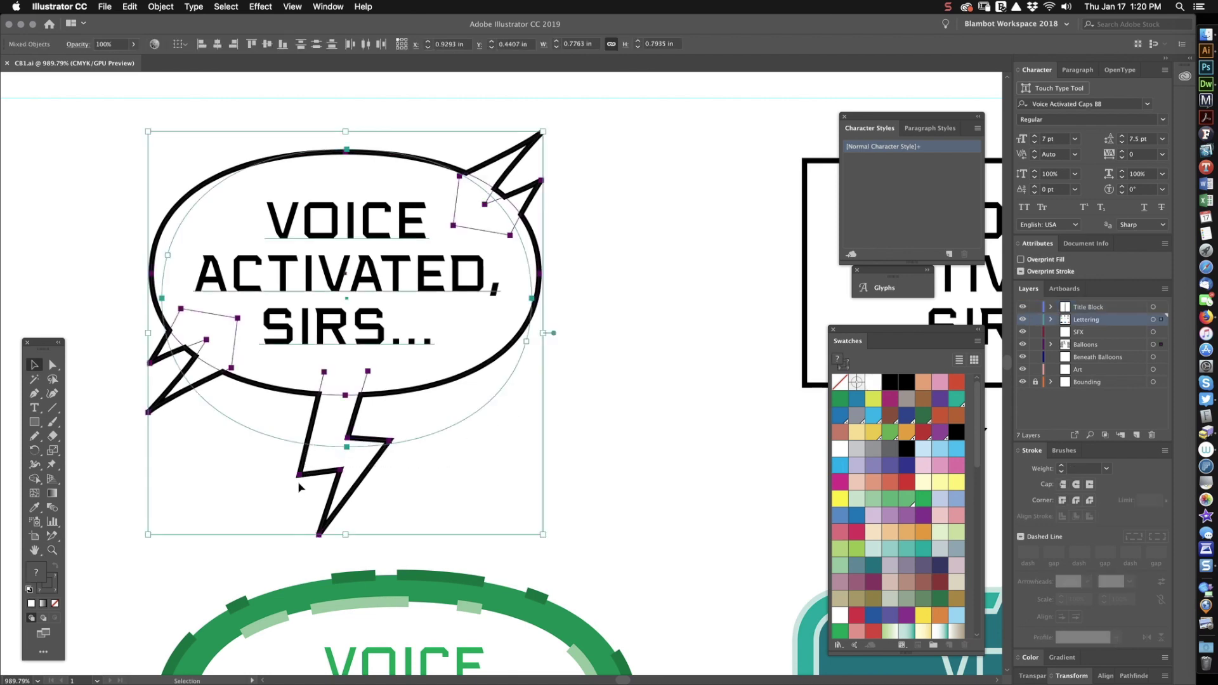
click(1035, 320)
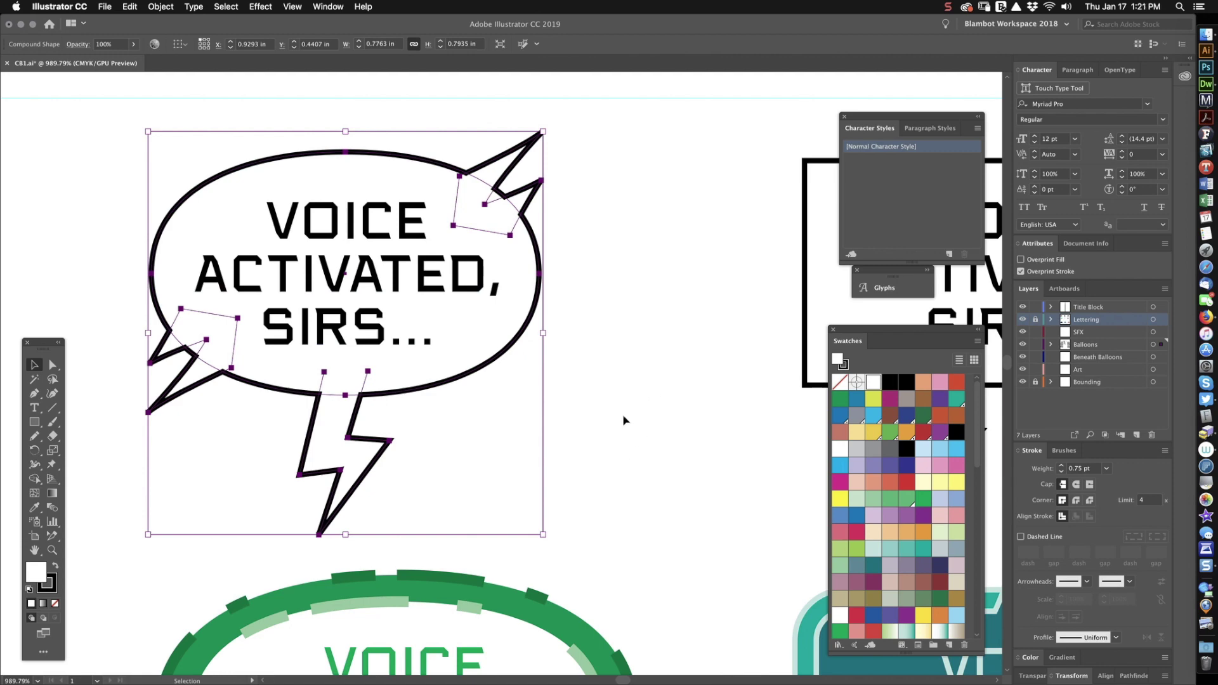
- Release the oval balloon's compound shape into its separate body, corner bolts and tail, and clear the selection
key(super+z)
key(super+z)
click(699, 396)
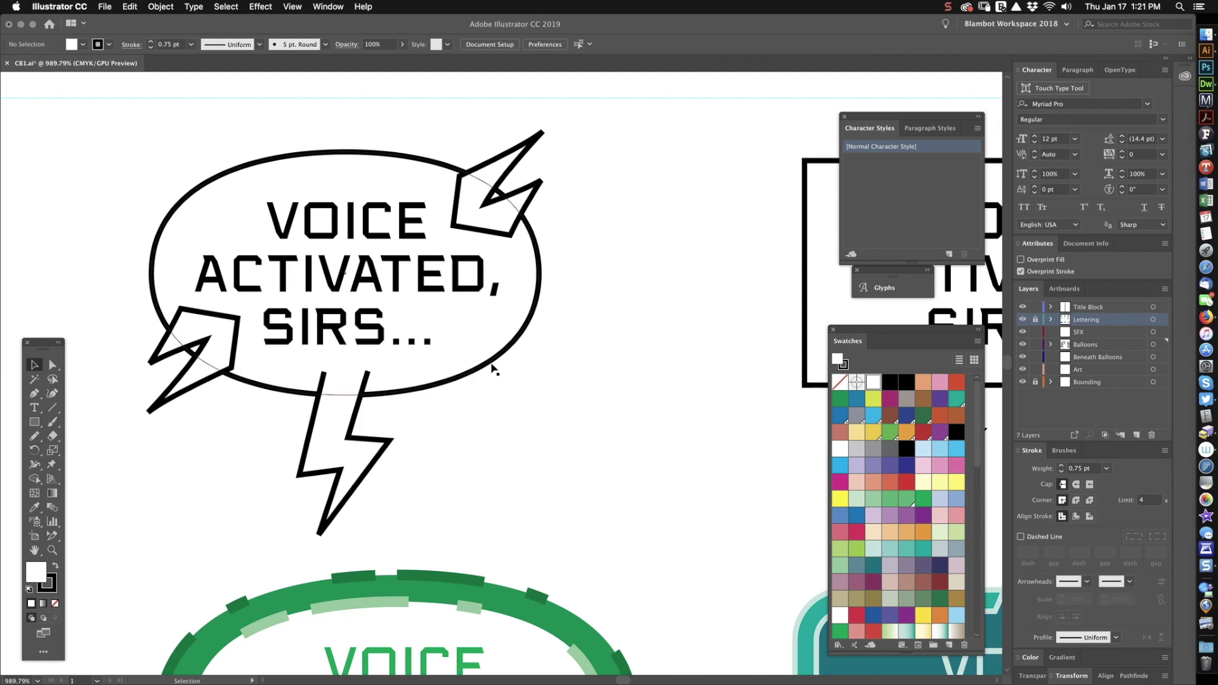
- Move the oval body away from its bolts and tail as a test, undo the move and deselect it
drag(494, 368, 643, 459)
key(super+z)
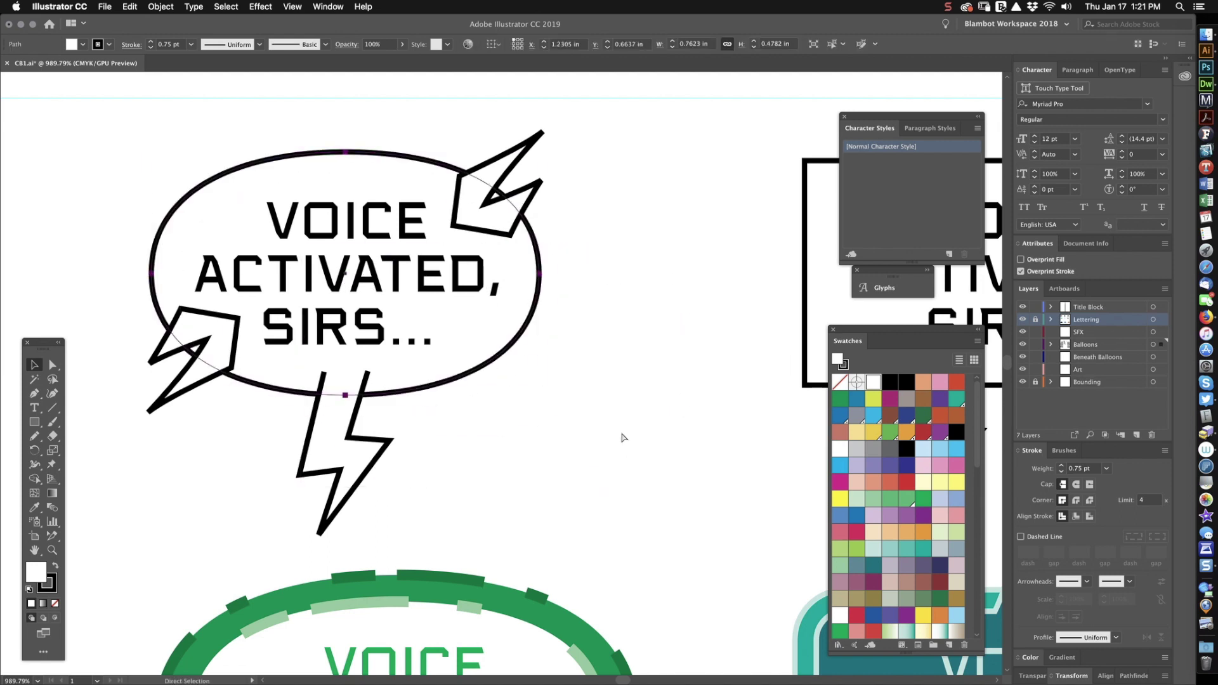
key(v)
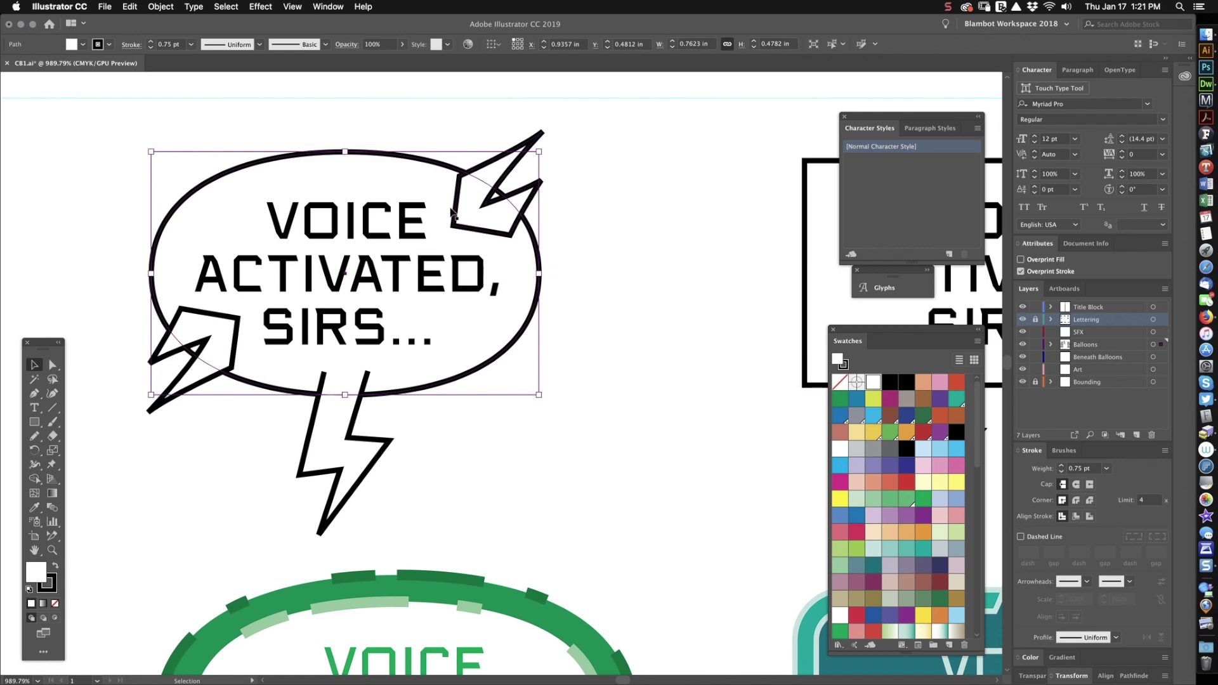
click(621, 242)
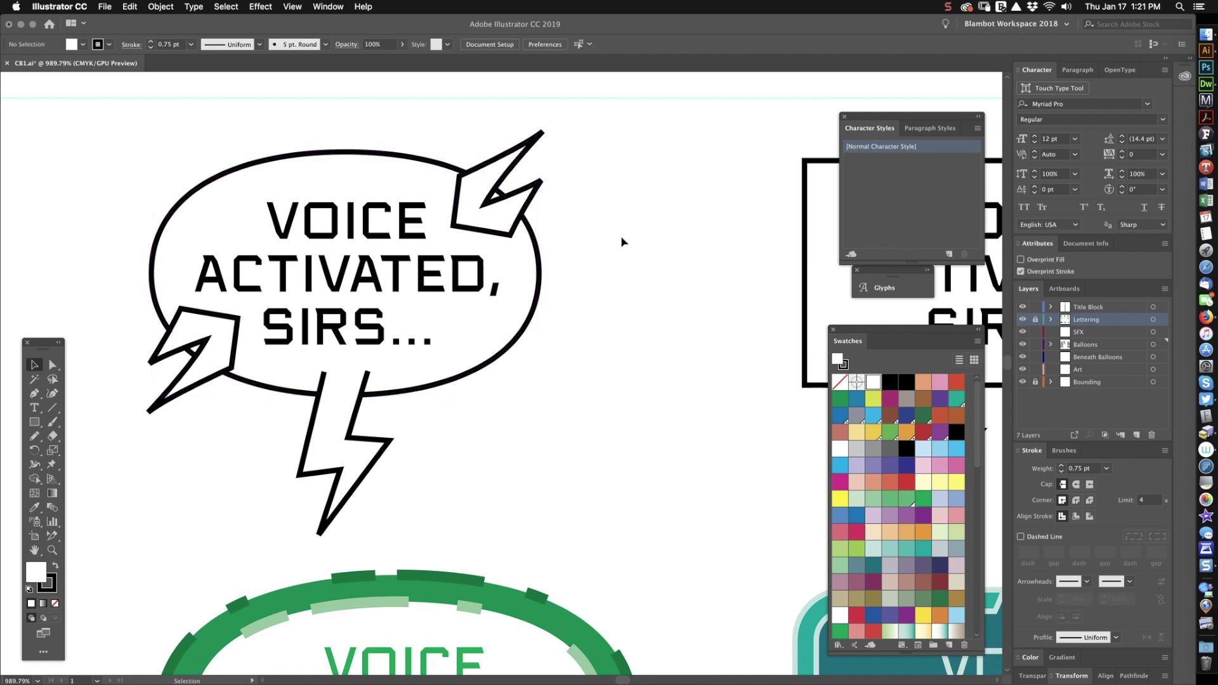
- Examine the ready-made burst and bolt pieces stored on the pasteboard above the artboard
key(z)
drag(649, 184, 517, 470)
key(space)
drag(584, 321, 481, 471)
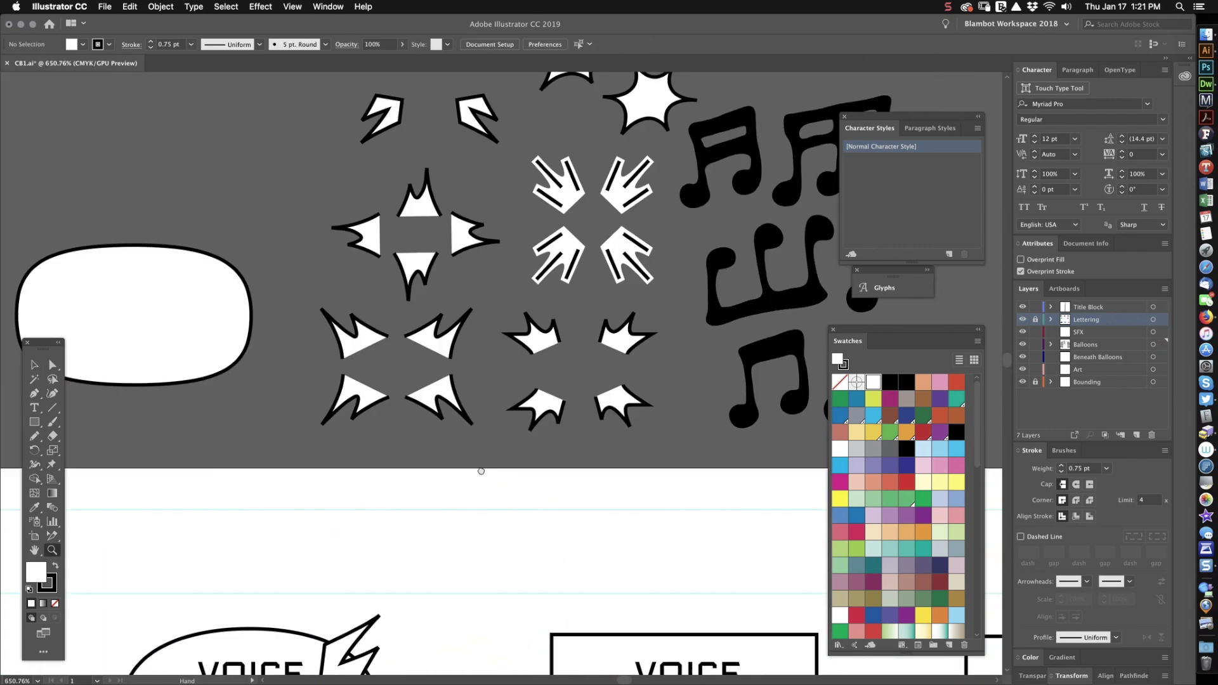
scroll(481, 471, up, 5)
scroll(481, 471, right, 3)
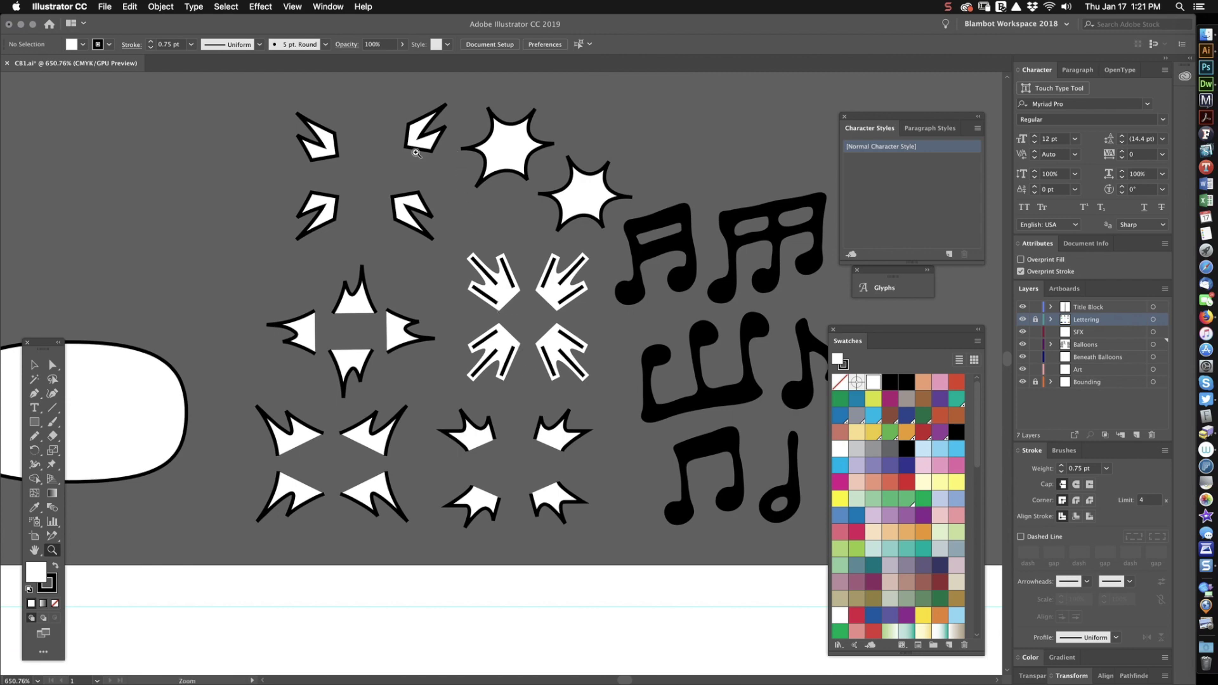
drag(437, 506, 590, 208)
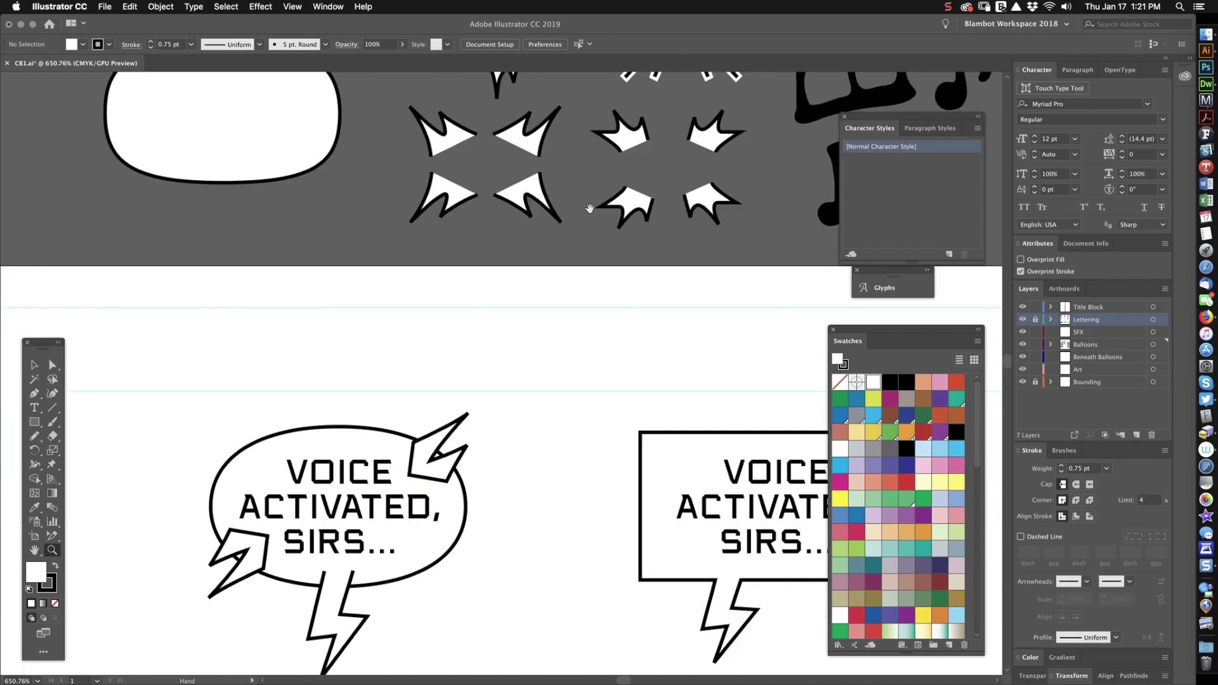
scroll(590, 209, down, 5)
scroll(466, 275, up, 4)
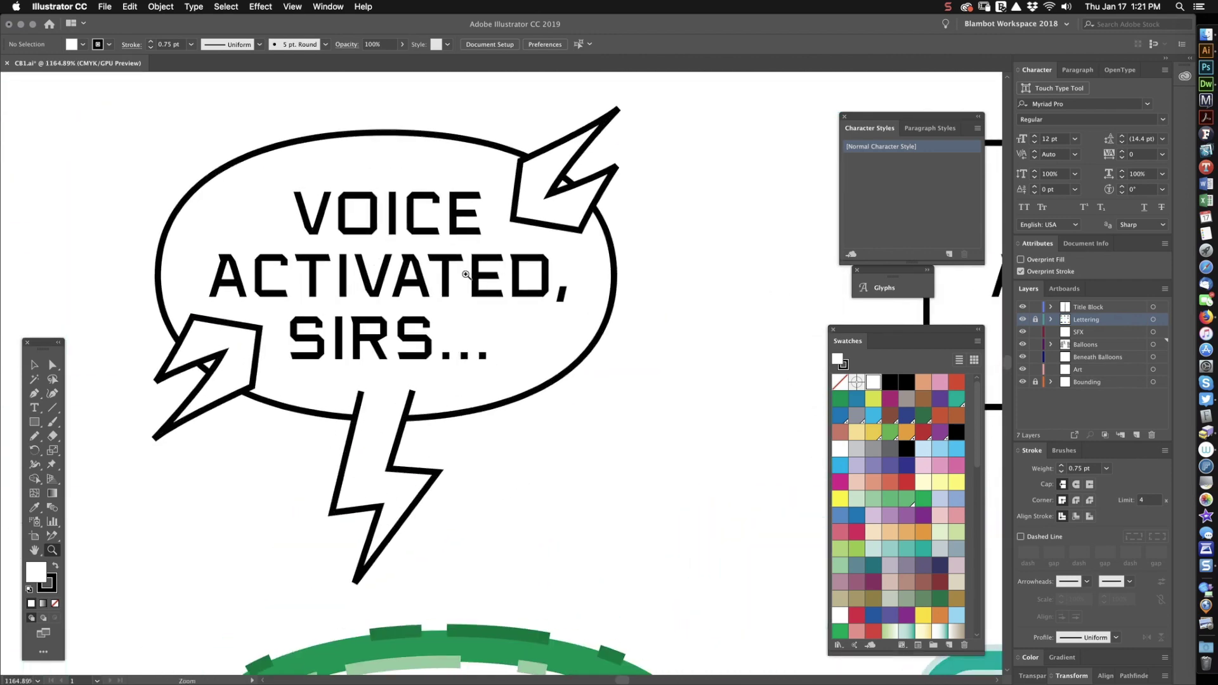
- Unite the oval body and its two corner bolts into one compound shape, leaving out the tail
key(v)
drag(681, 147, 233, 344)
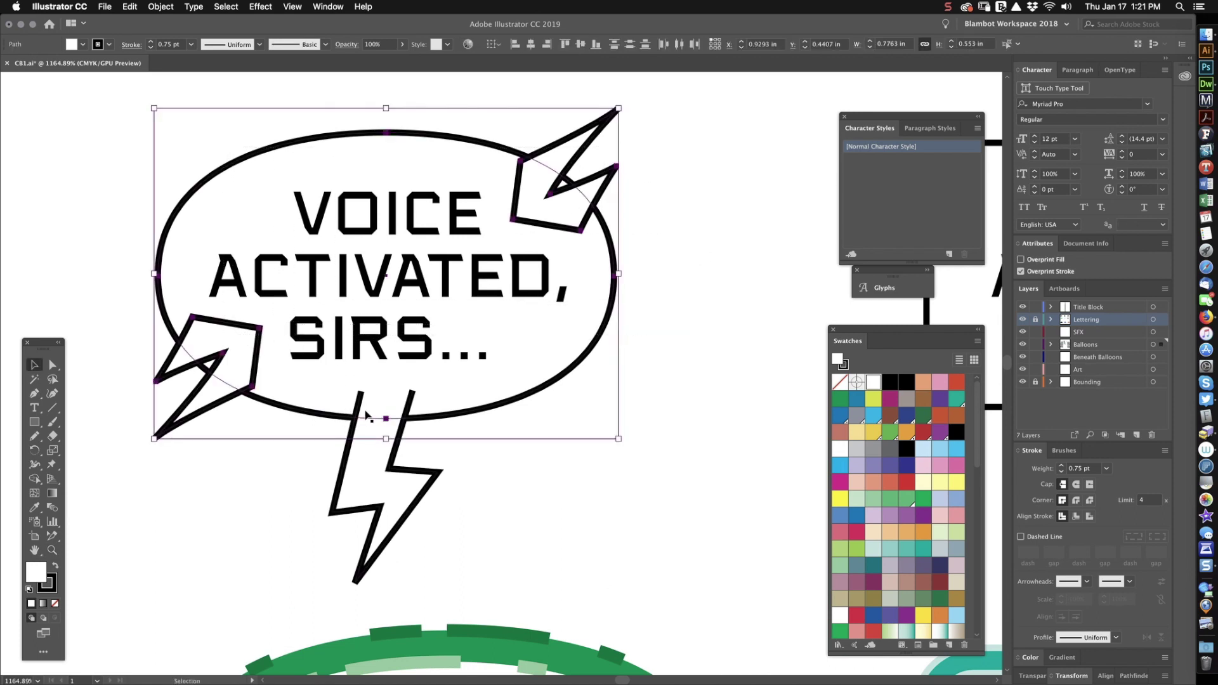
click(388, 414)
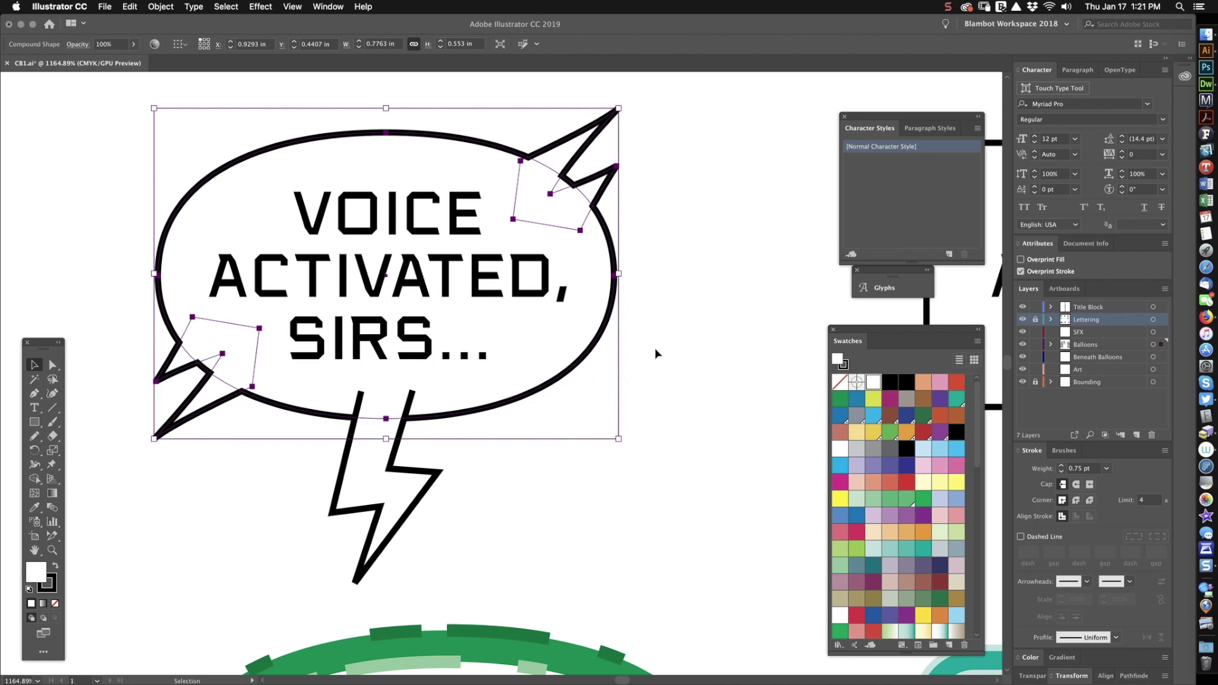
- Unite the lightning-bolt tail with the oval balloon and clear the selection
drag(498, 452, 401, 502)
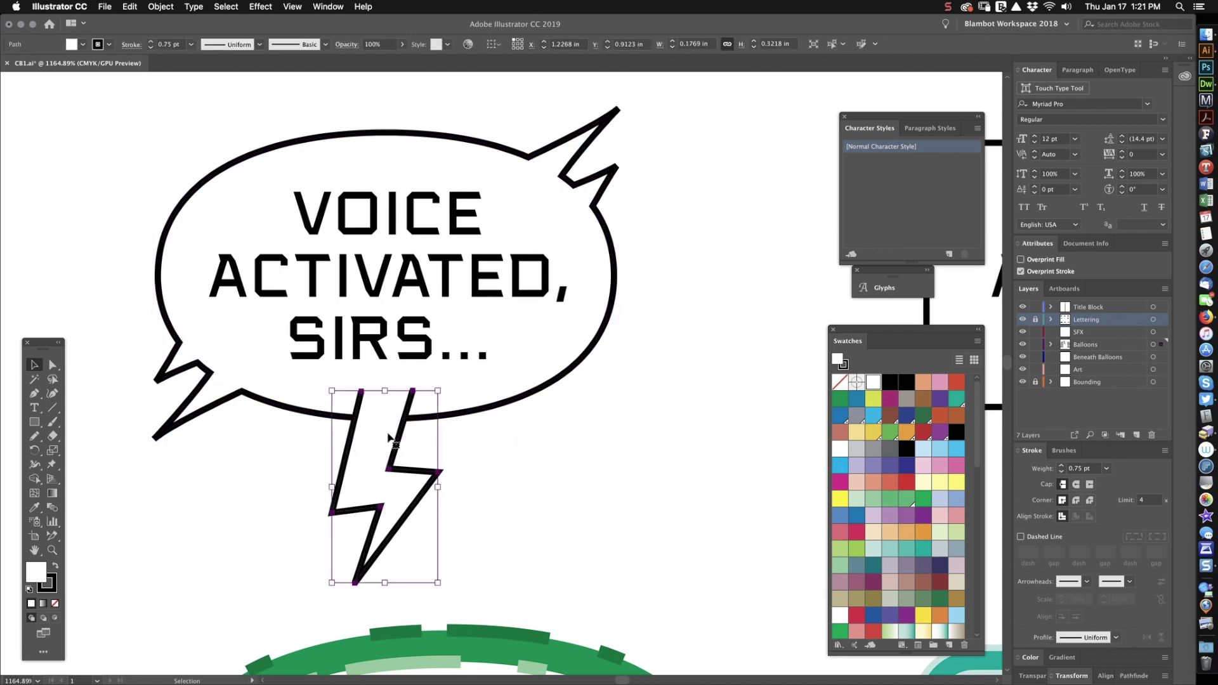
drag(285, 469, 440, 394)
shift+click(440, 397)
key(super+4)
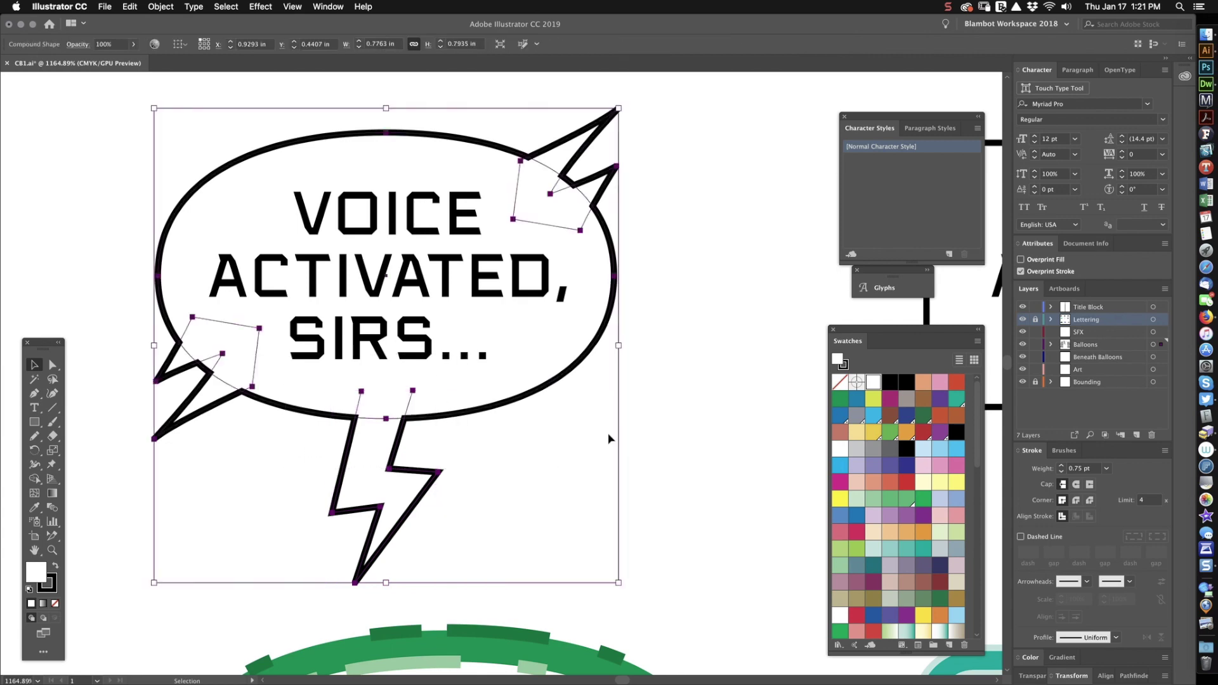
click(698, 357)
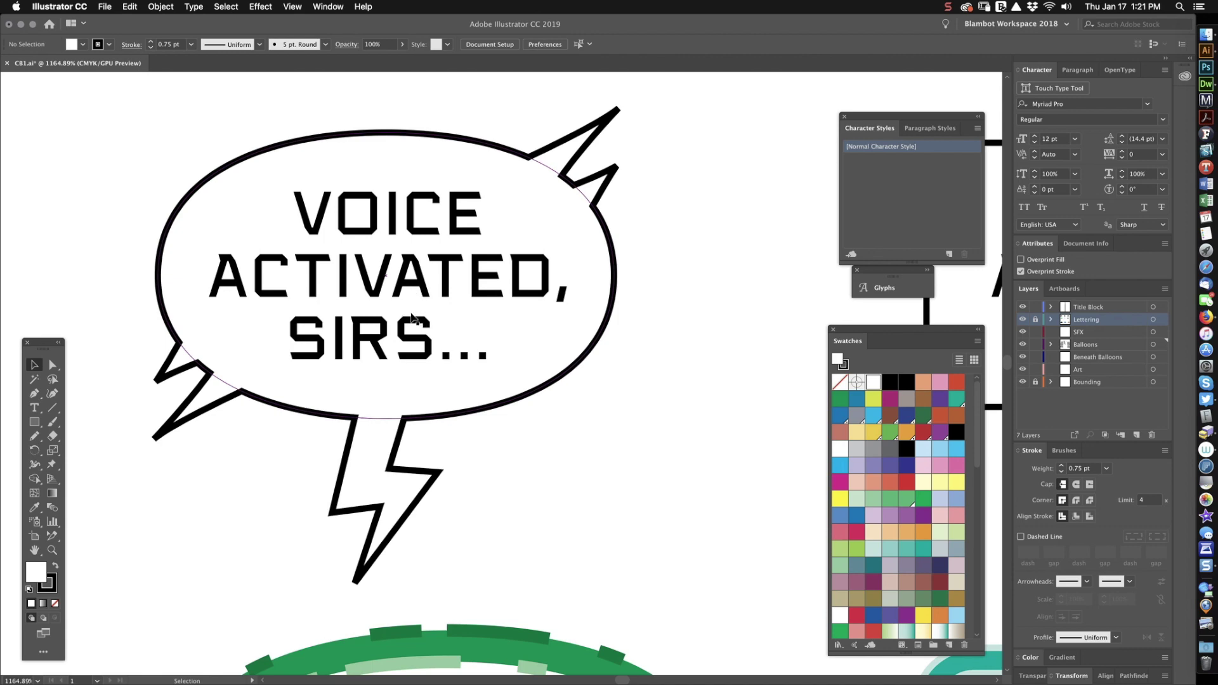
- Release the square-cornered rectangular balloon's compound shape so its lightning tail is a separate piece
key(space)
drag(653, 394, 347, 412)
drag(578, 410, 328, 403)
drag(423, 429, 305, 448)
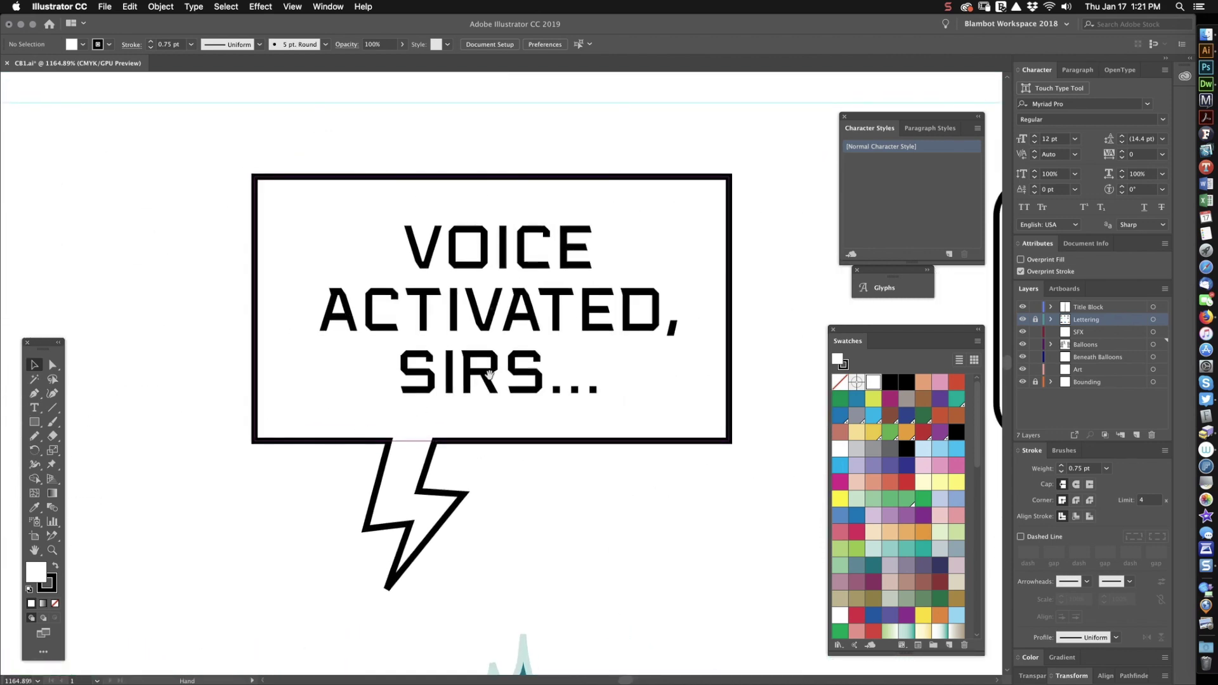
scroll(490, 374, up, 2)
scroll(489, 375, right, 2)
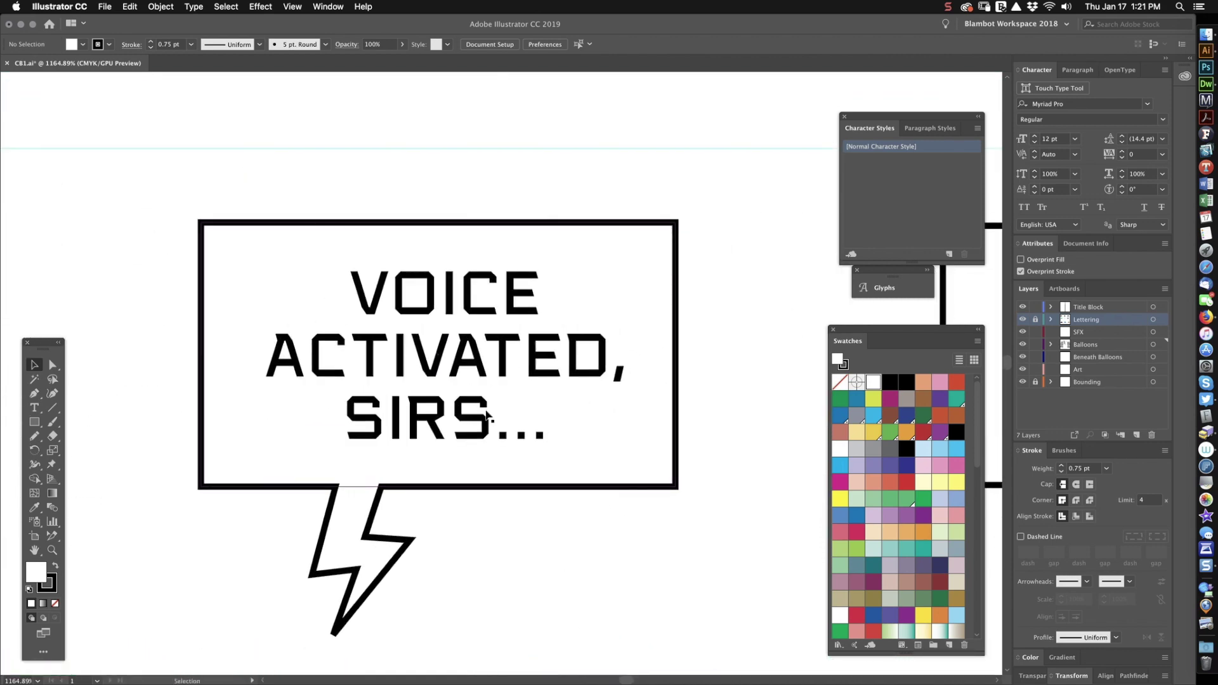
click(381, 556)
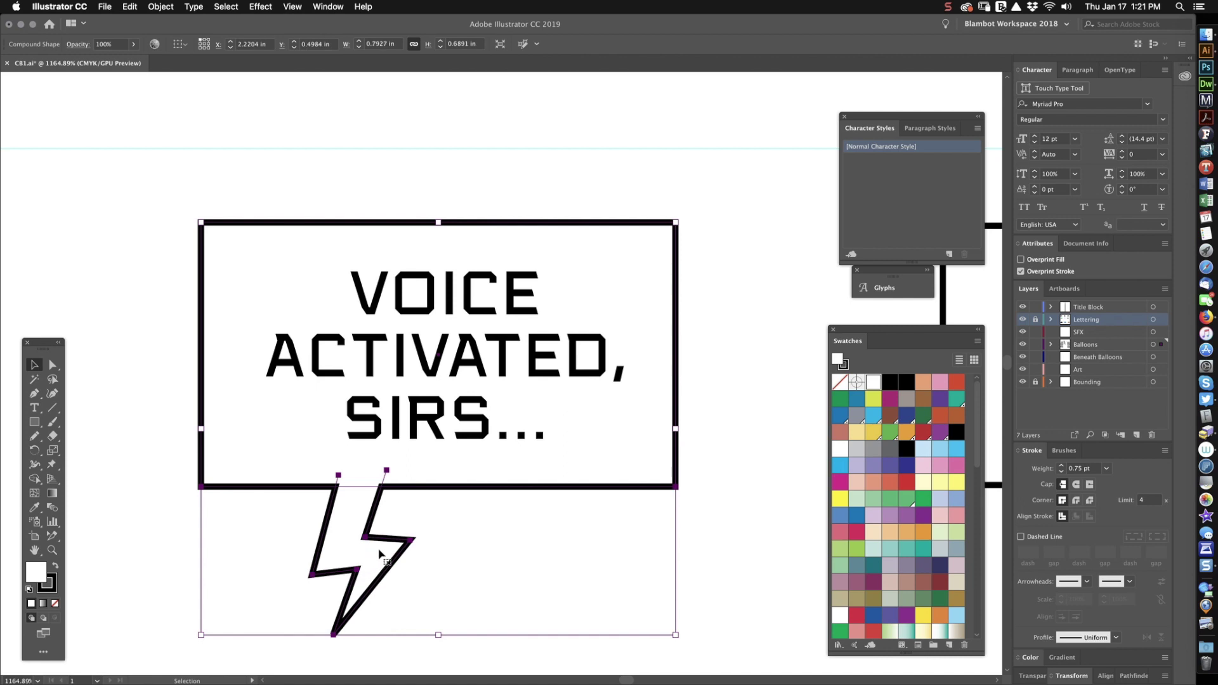
click(525, 544)
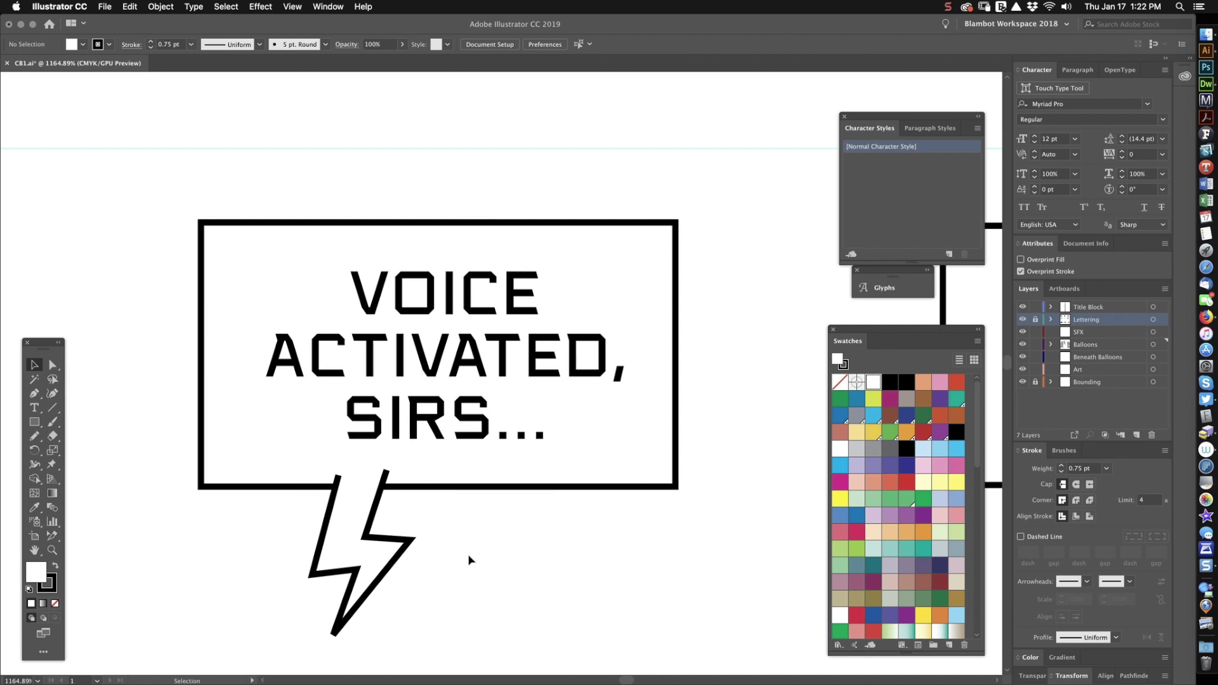
- Unite the rectangular balloon with its lightning tail again and clear the selection
drag(481, 580, 277, 450)
key(F2)
click(546, 580)
- Draw two rounded rectangles near the rounded balloon, a wide one about 0.78 × 0.31 in and a tall one about 0.21 × 0.46 in
drag(634, 524, 377, 517)
scroll(667, 491, right, 12)
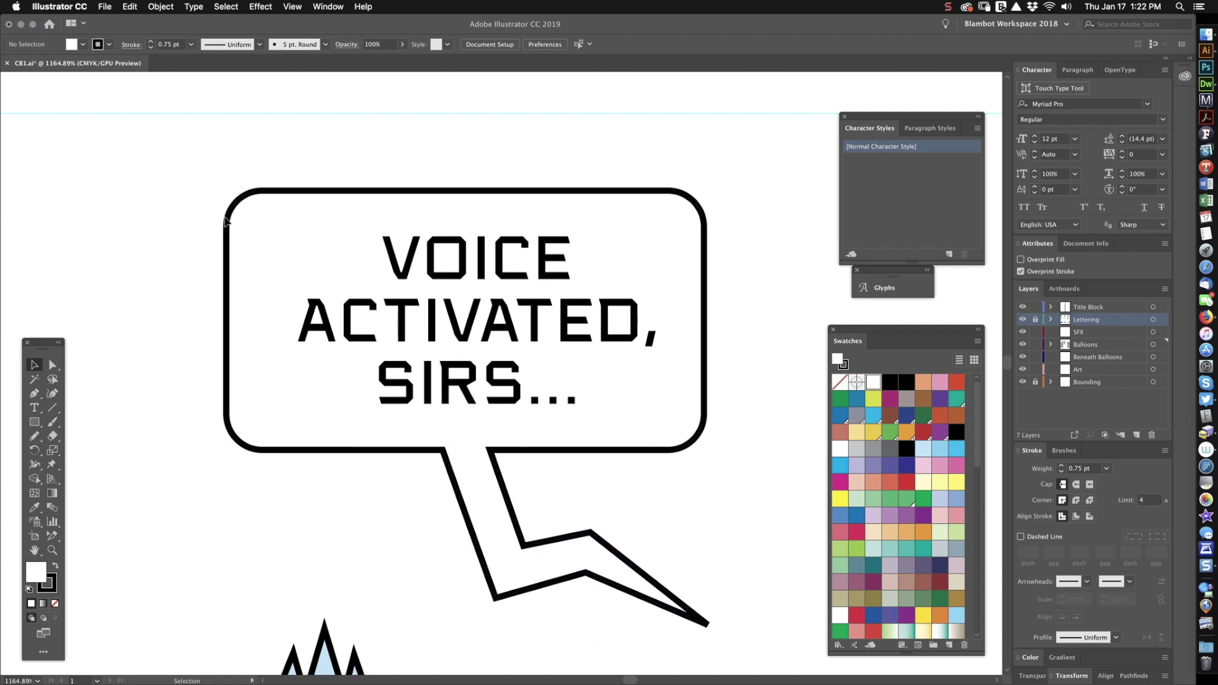
click(34, 423)
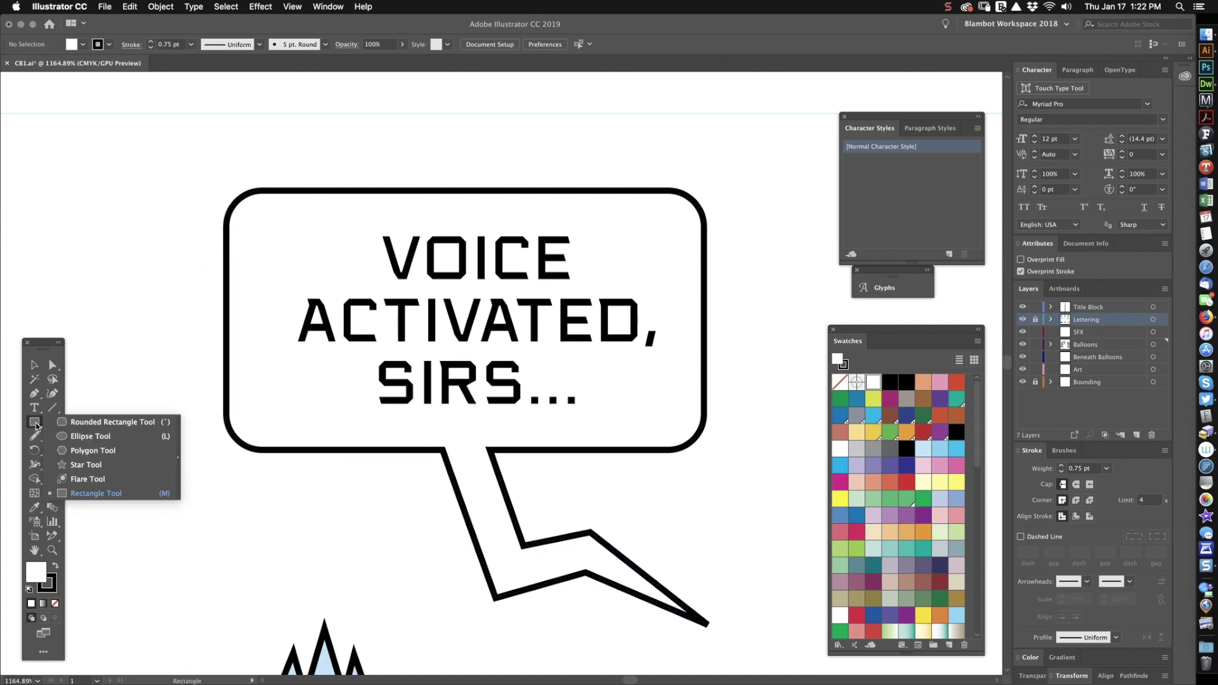
click(90, 427)
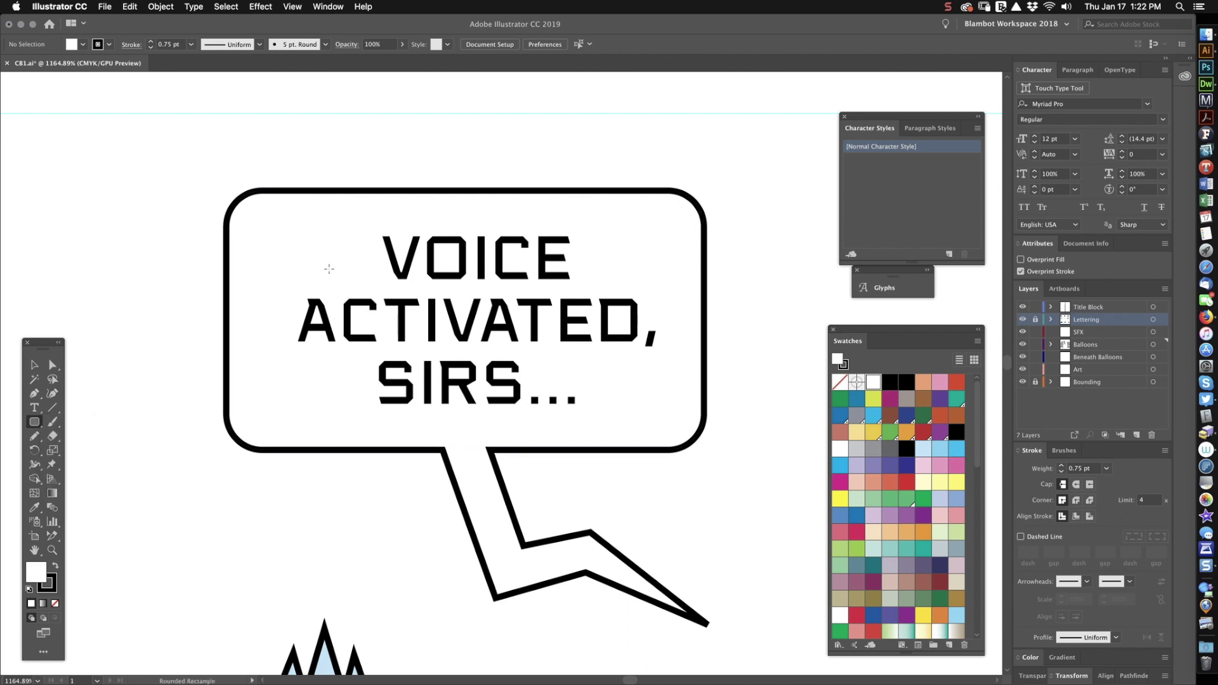
drag(354, 184, 352, 402)
drag(195, 191, 665, 377)
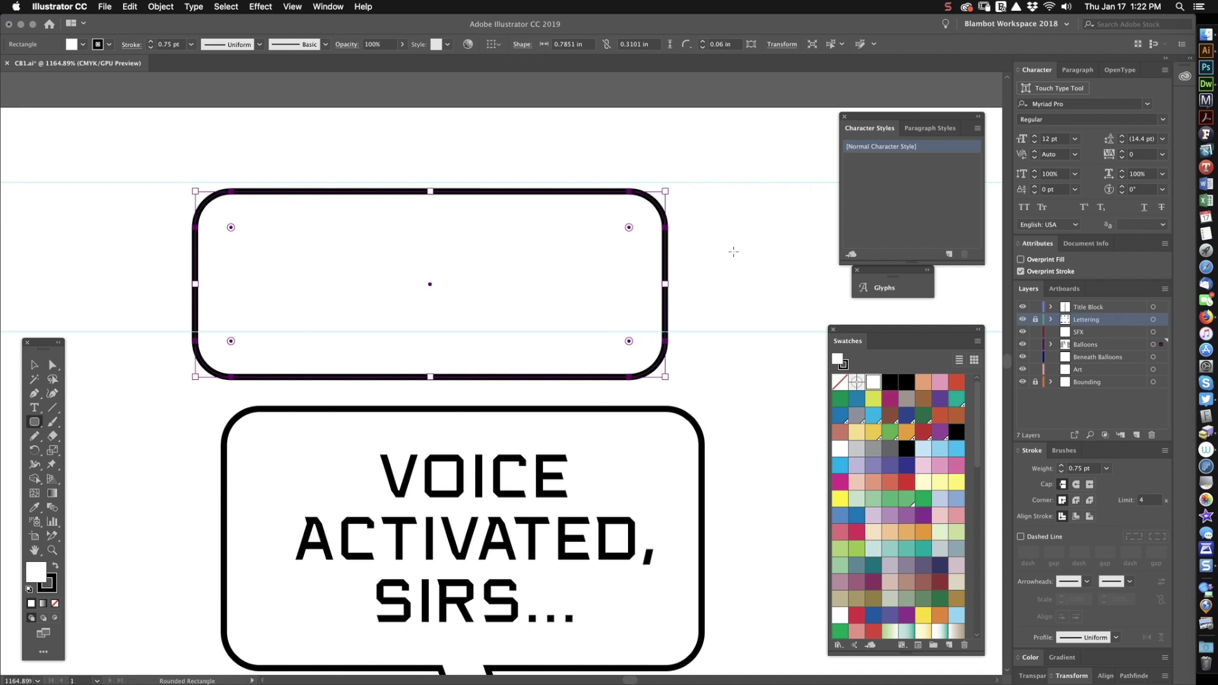
mouse_move(697, 203)
mouse_down()
mouse_move(793, 450)
mouse_move(822, 475)
mouse_up()
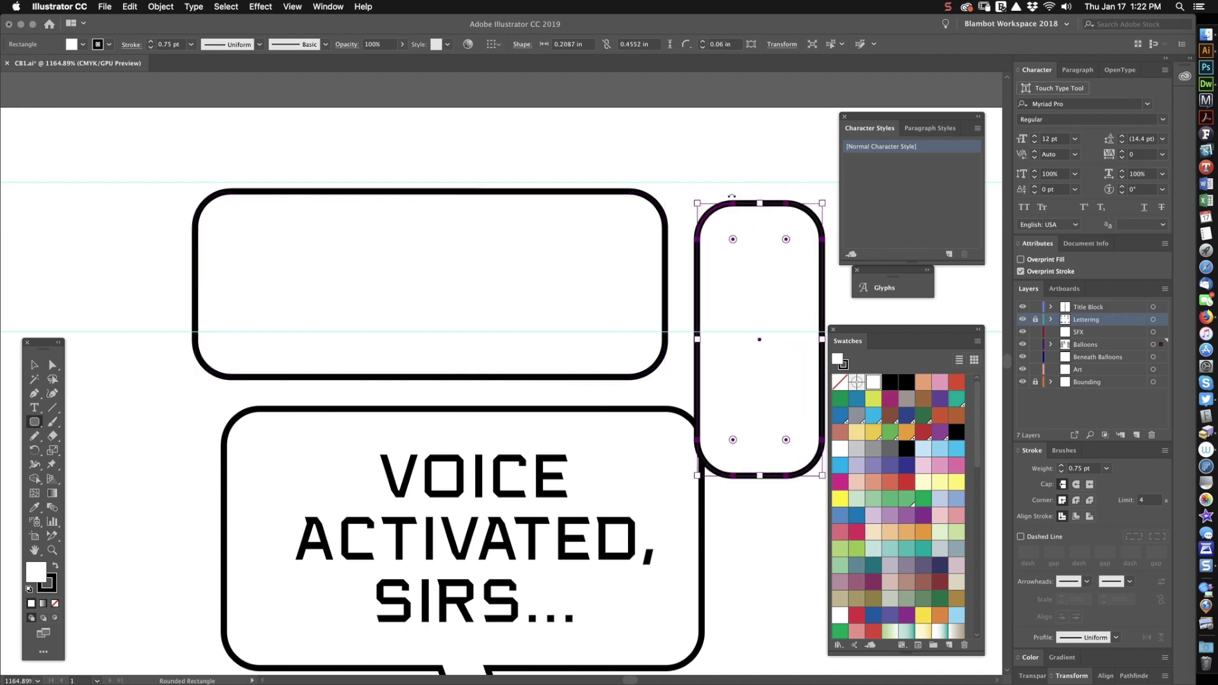
- Delete the tall and the wide practice rounded rectangles
key(v)
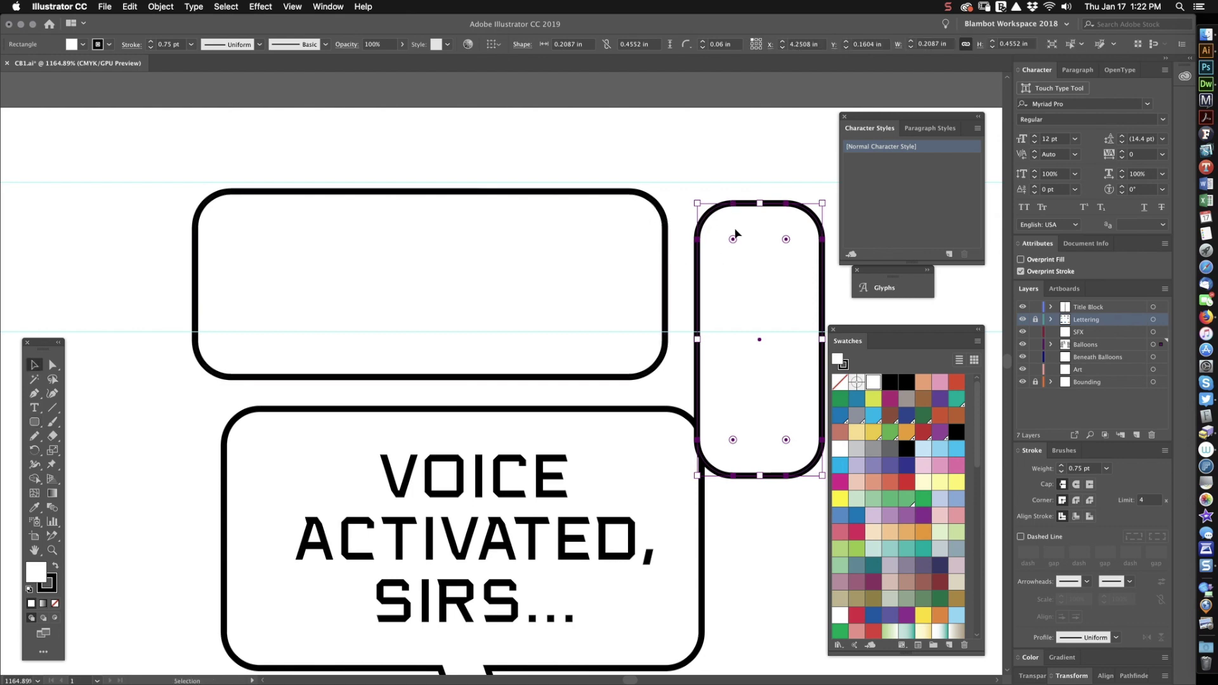
key(Delete)
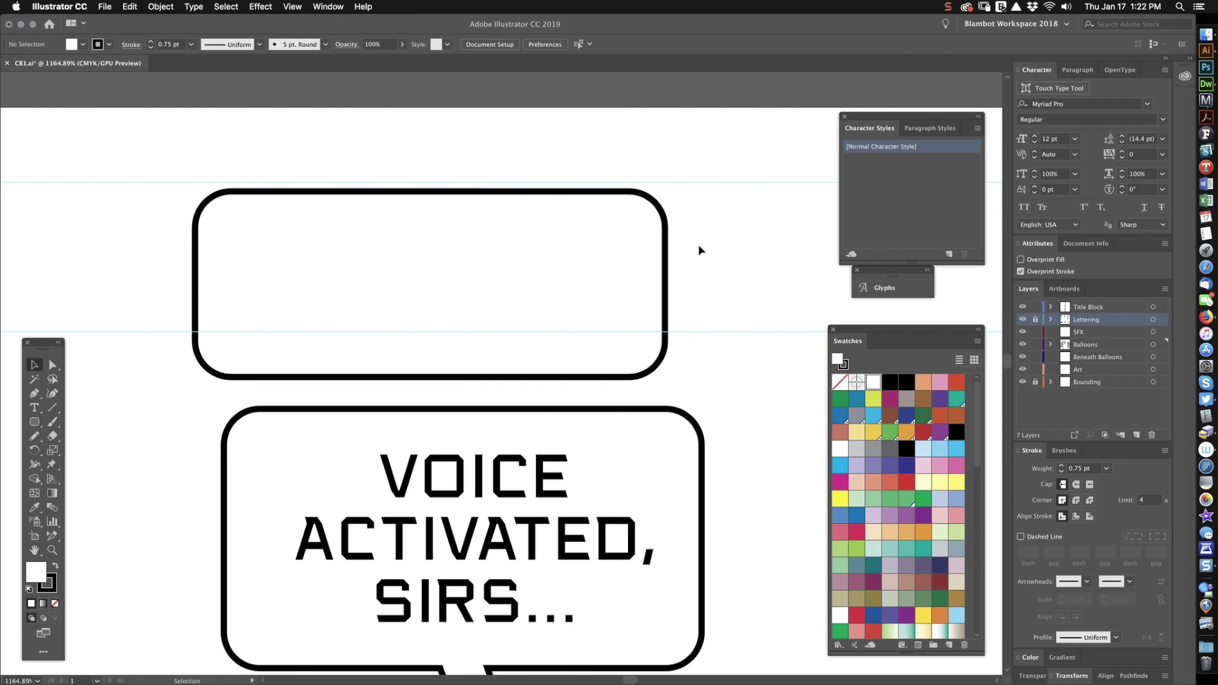
click(608, 288)
key(Delete)
- Draw an open jagged lightning tail outline with the Pen tool in the empty space beside the rounded balloon
drag(729, 432, 718, 269)
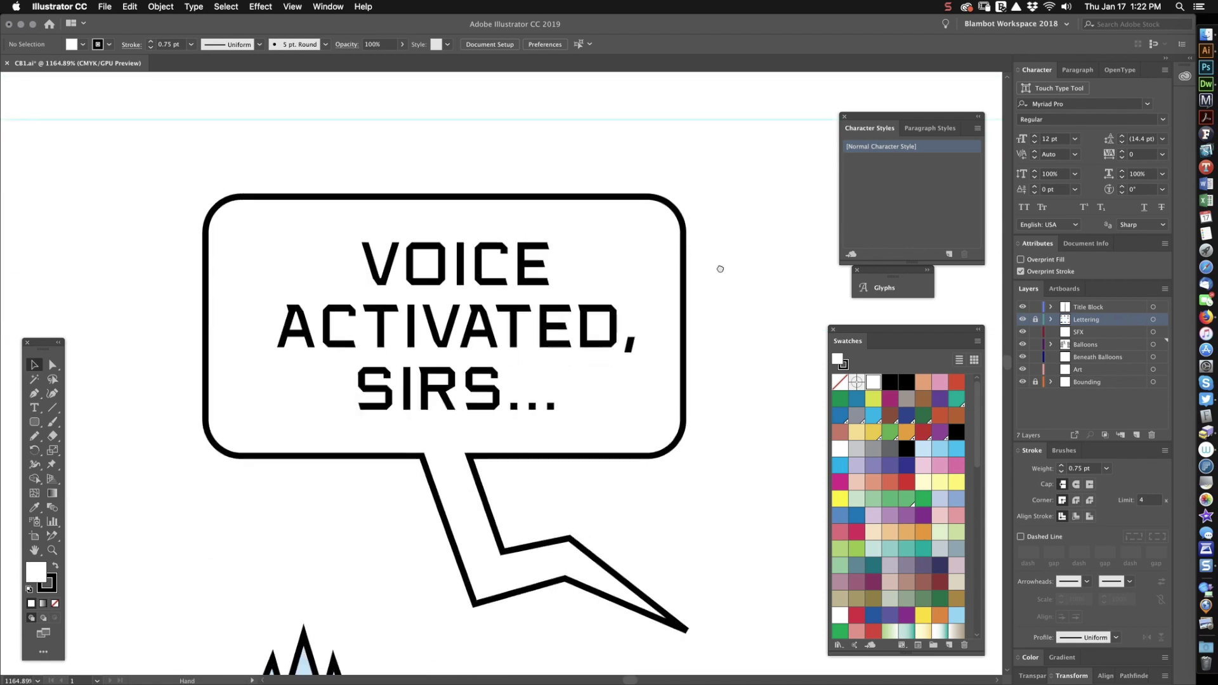
drag(748, 399, 723, 348)
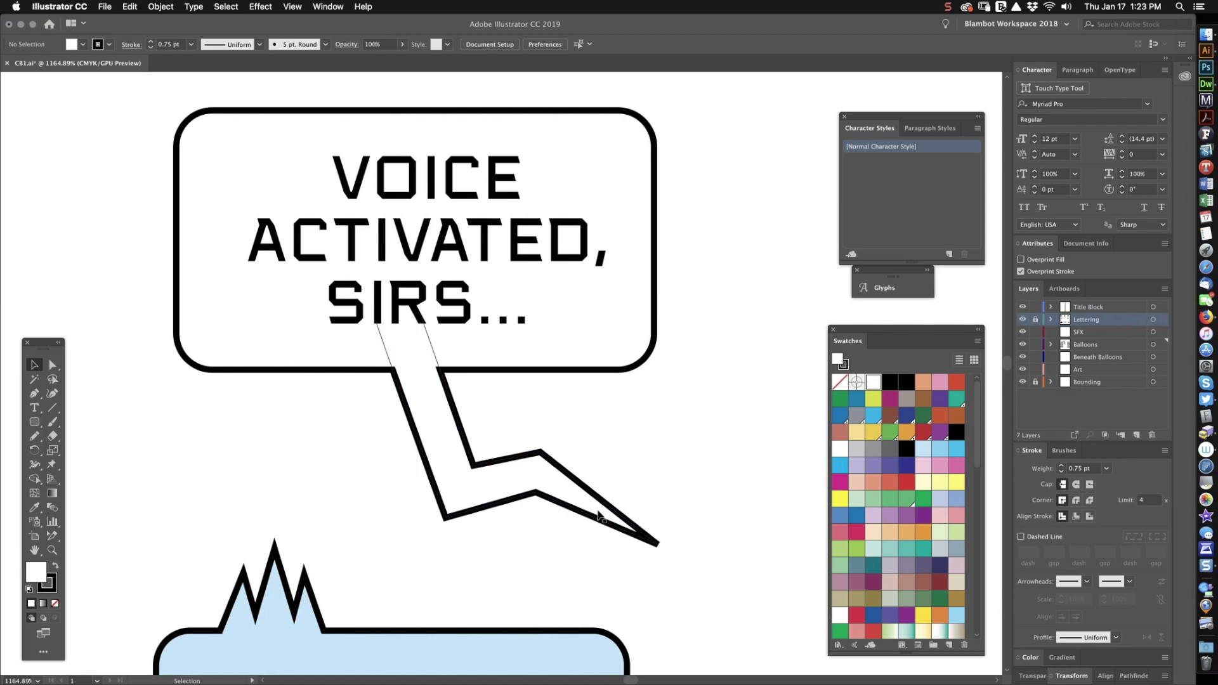
key(p)
scroll(698, 419, right, 5)
click(541, 313)
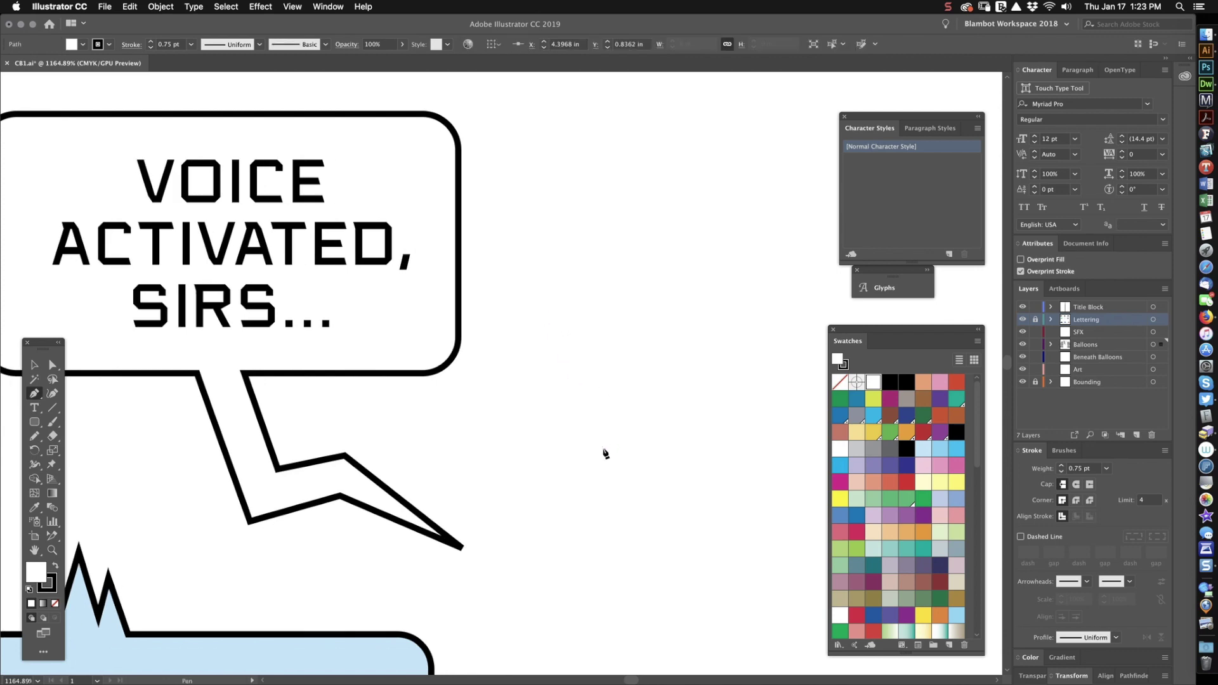
click(603, 448)
click(676, 438)
click(765, 528)
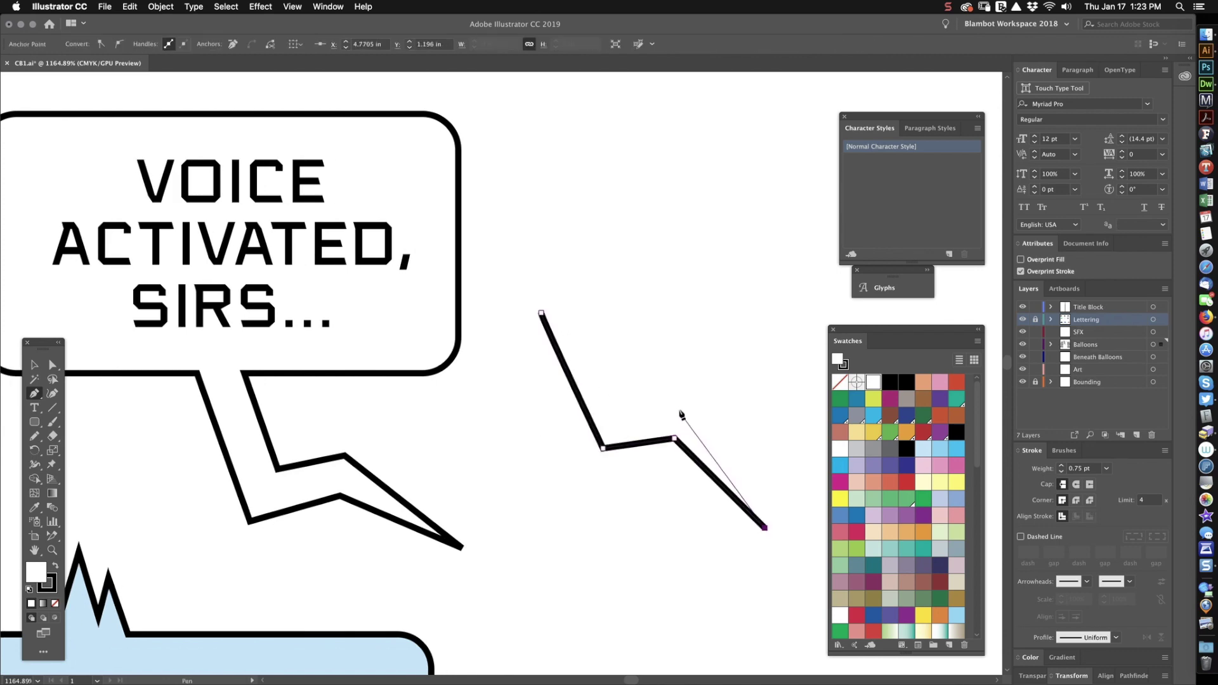
click(685, 404)
click(621, 407)
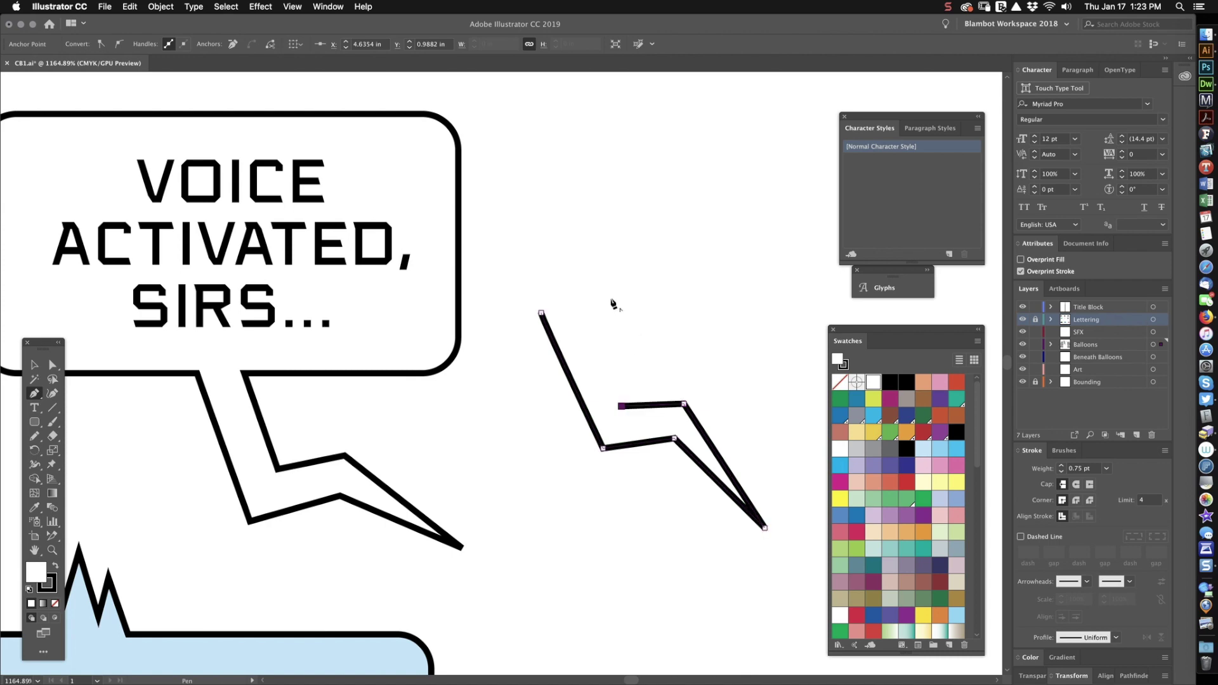
click(586, 296)
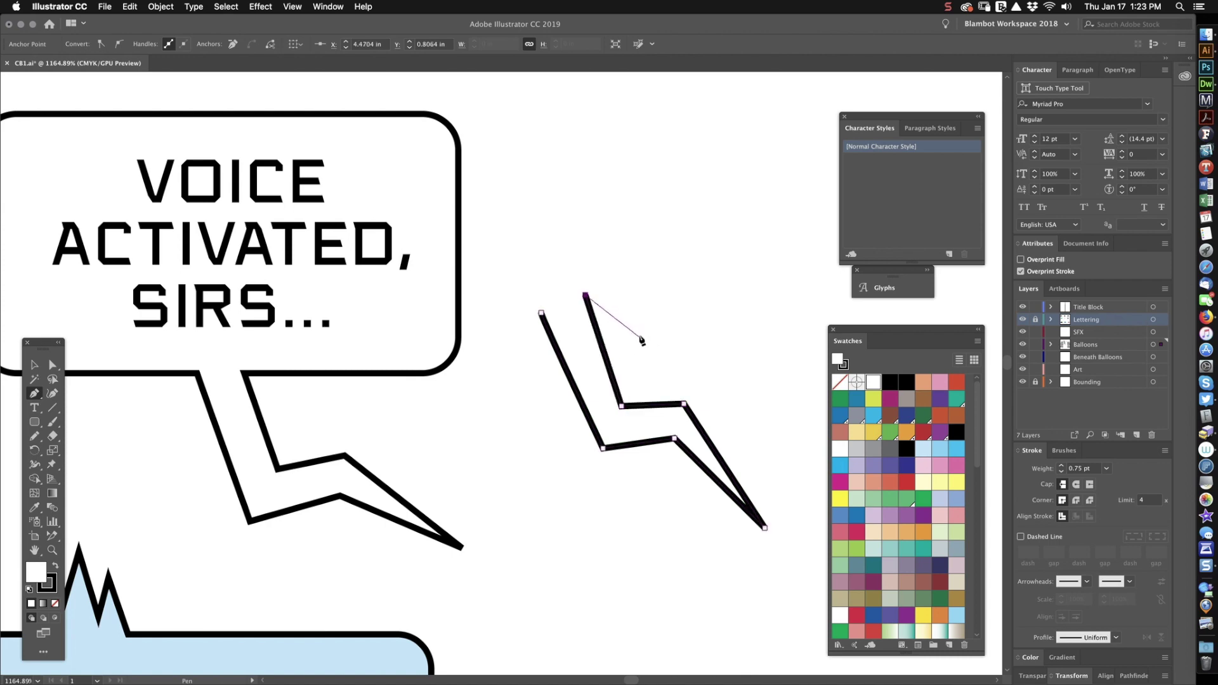
- Delete the practice lightning tail outline beside the rounded balloon
key(v)
click(728, 381)
drag(769, 311, 583, 576)
key(Delete)
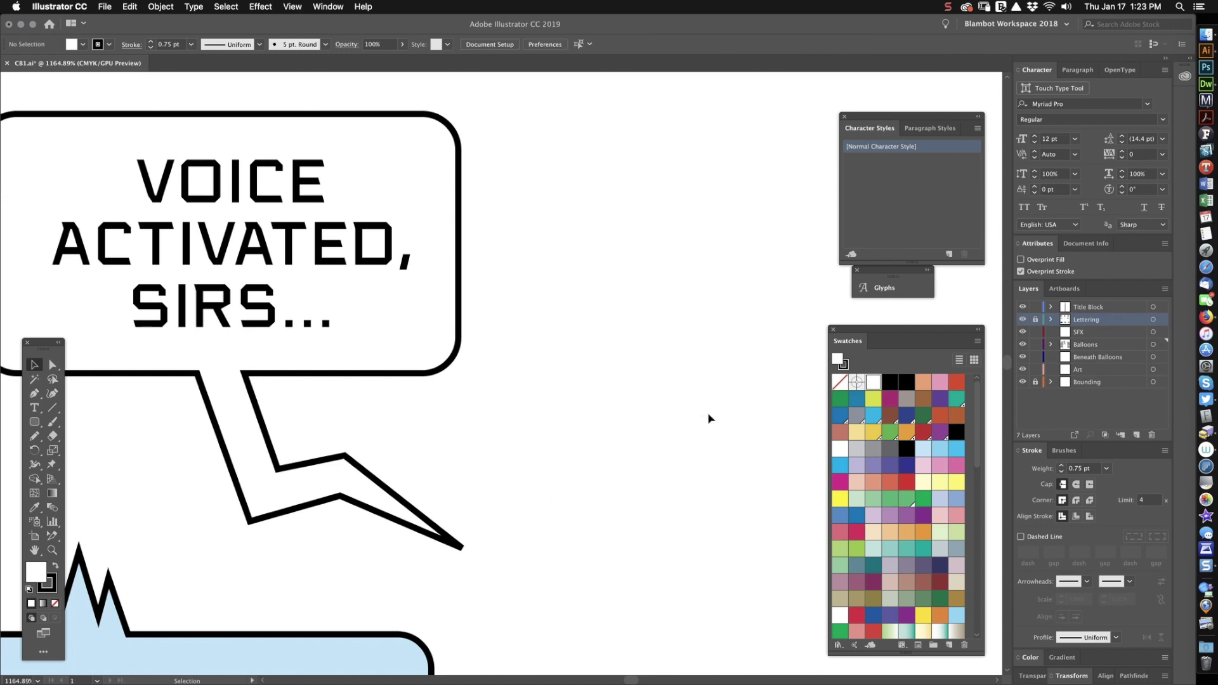
- Examine the dashed stroke settings on the two rings of the green oval balloon
key(z)
drag(547, 369, 422, 465)
key(space)
drag(234, 508, 432, 387)
scroll(355, 406, left, 4)
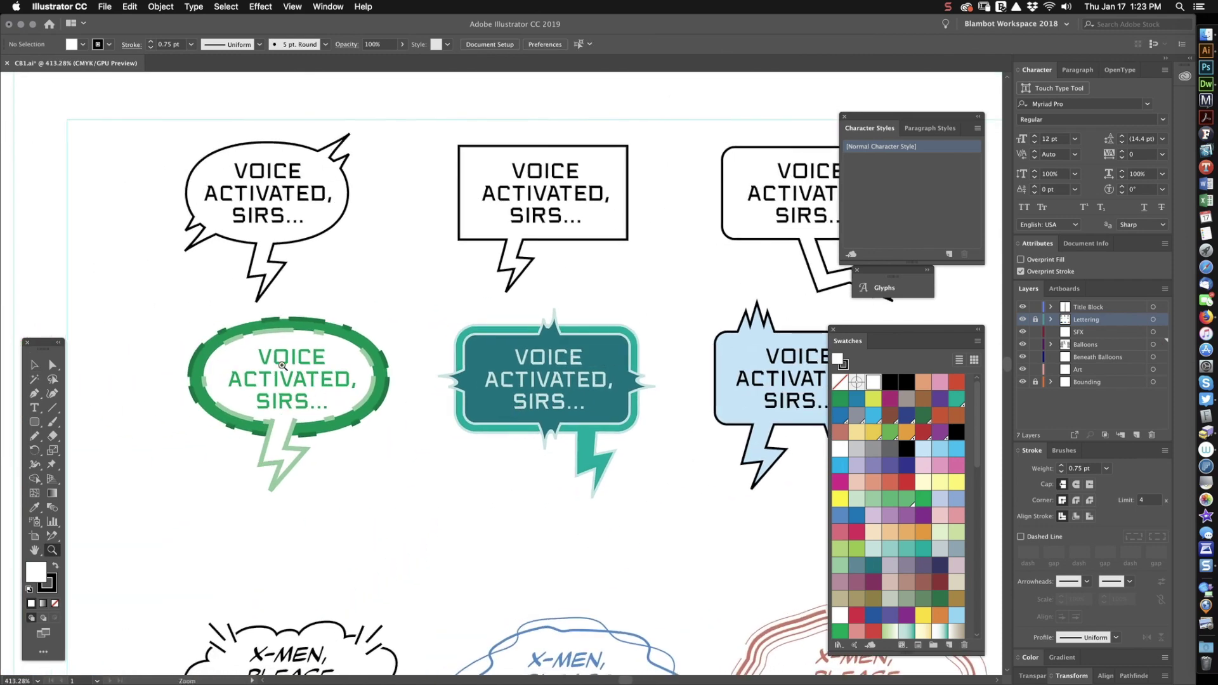
drag(283, 366, 419, 325)
key(v)
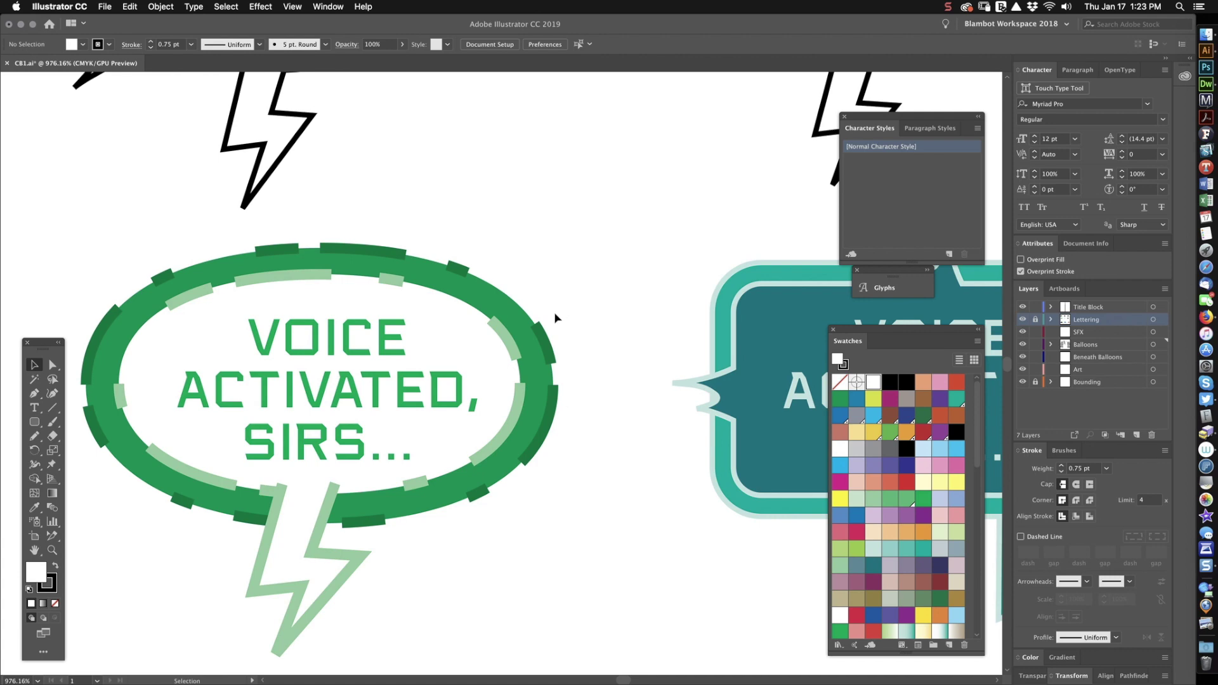
click(508, 349)
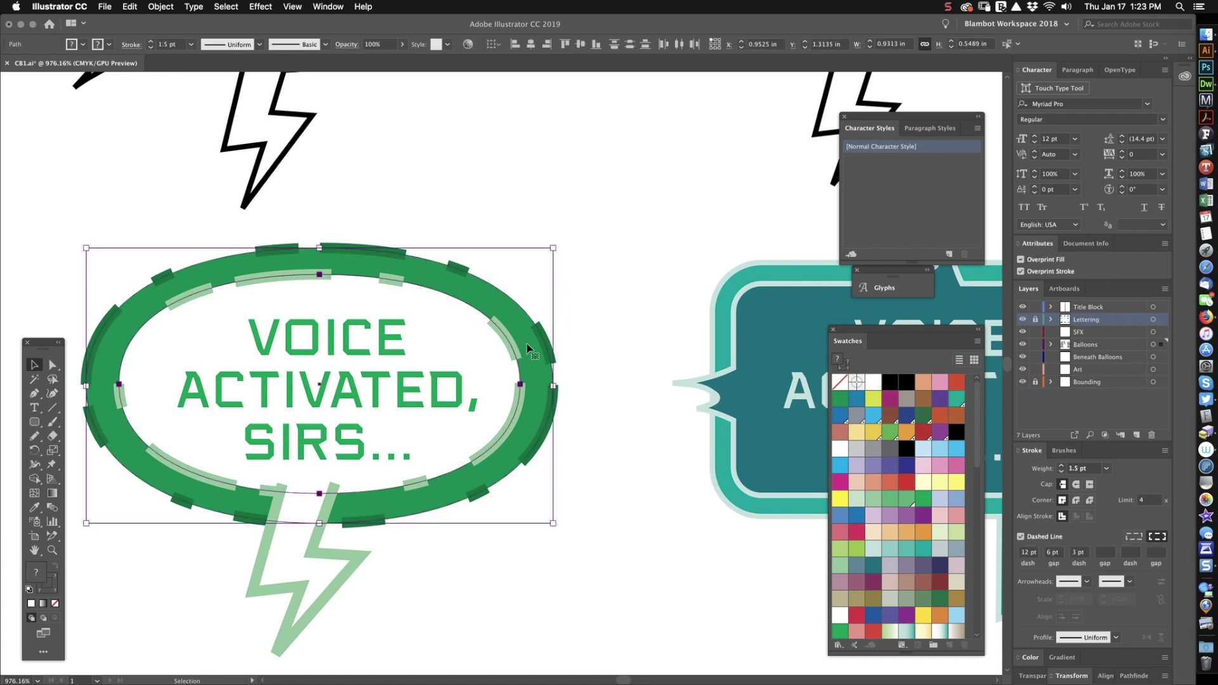
click(613, 419)
- Draw an ellipse about 0.59 × 0.40 in below the green oval balloon, beside its lightning tail
scroll(571, 403, down, 5)
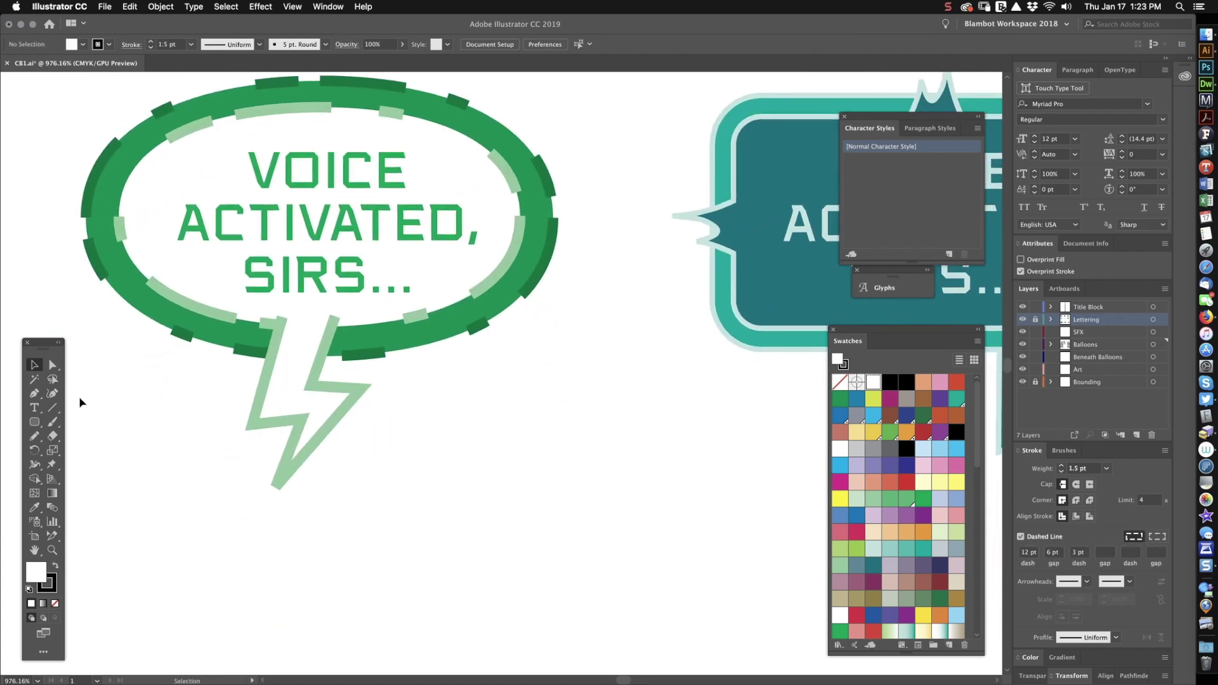
key(l)
scroll(495, 422, right, 2)
scroll(495, 422, down, 1)
drag(393, 383, 689, 585)
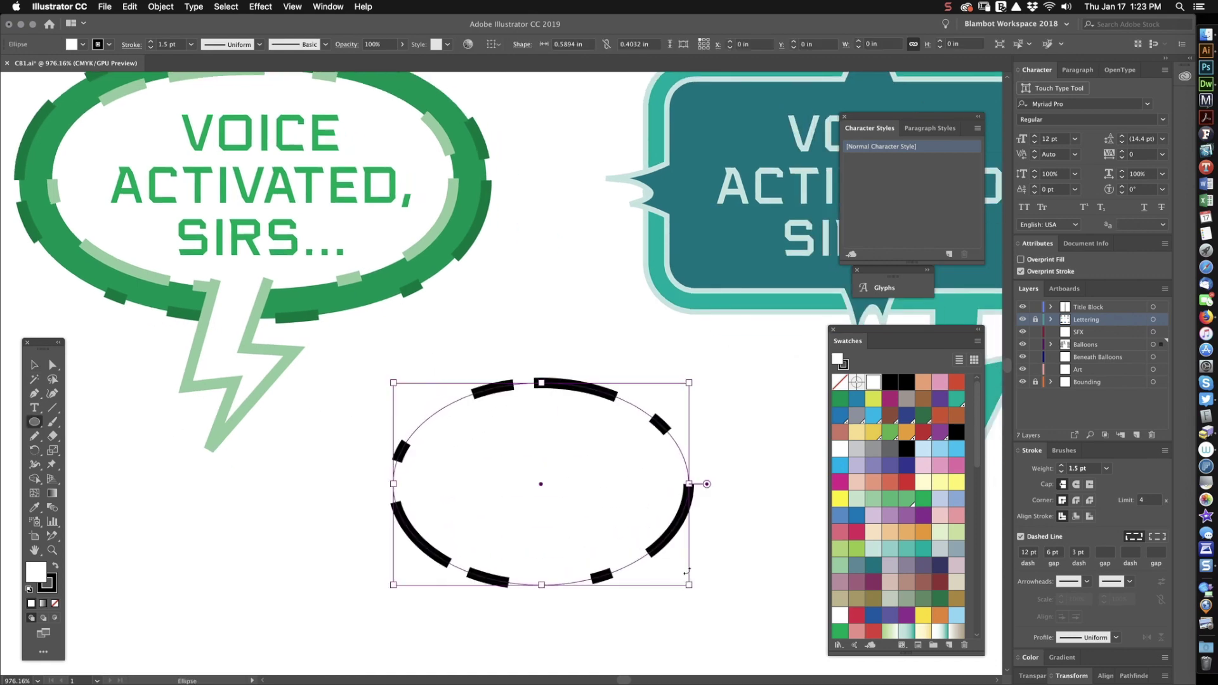
- Sample the solid 0.75 pt stroke style of a white balloon off the artboard onto the new ellipse and deselect it
key(v)
scroll(350, 473, left, 20)
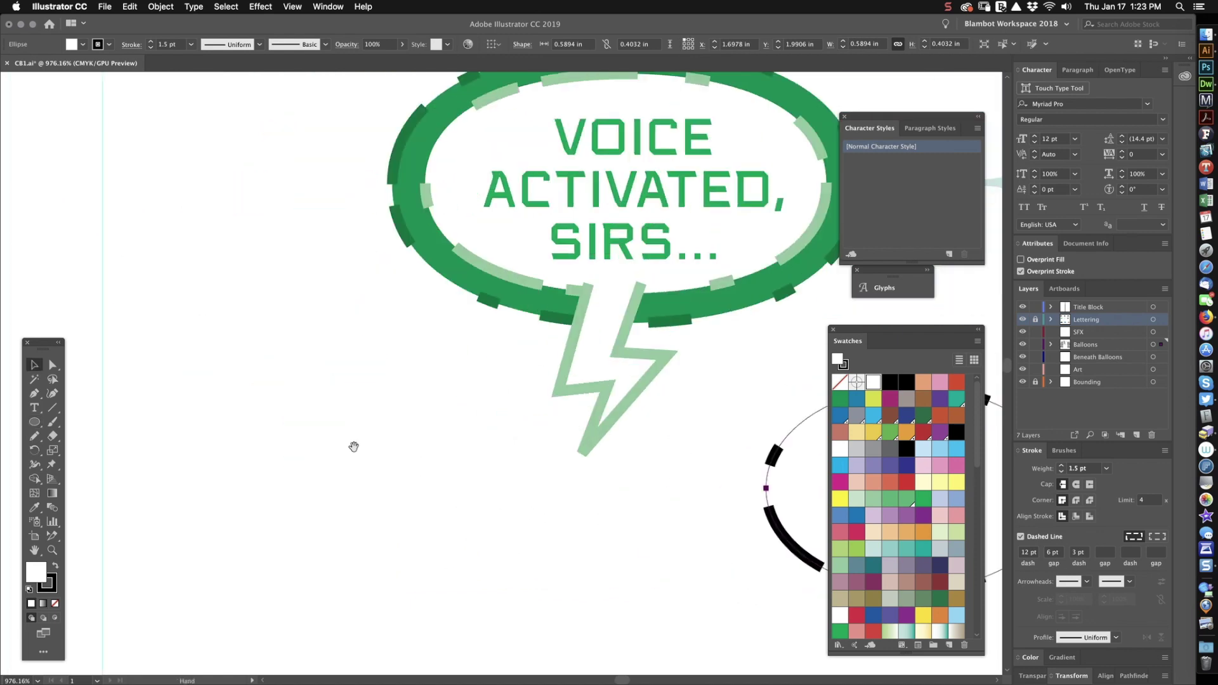
key(i)
click(180, 310)
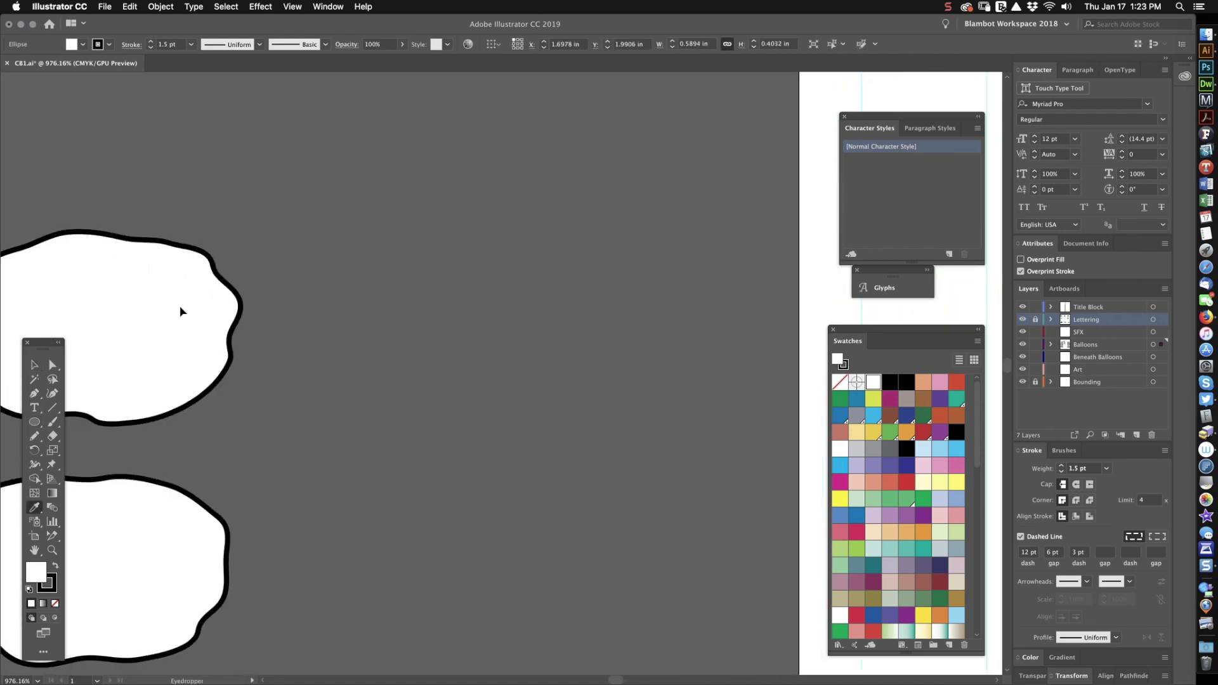
scroll(378, 383, right, 10)
drag(816, 450, 169, 390)
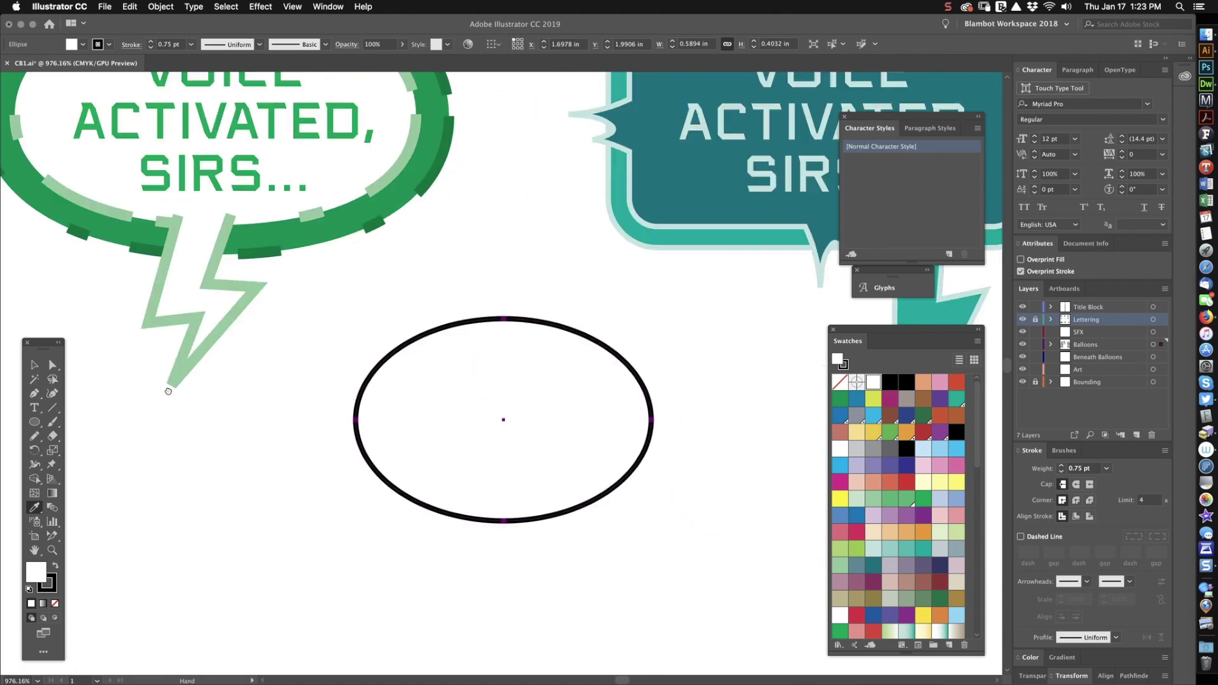
drag(519, 450, 460, 443)
key(v)
click(658, 447)
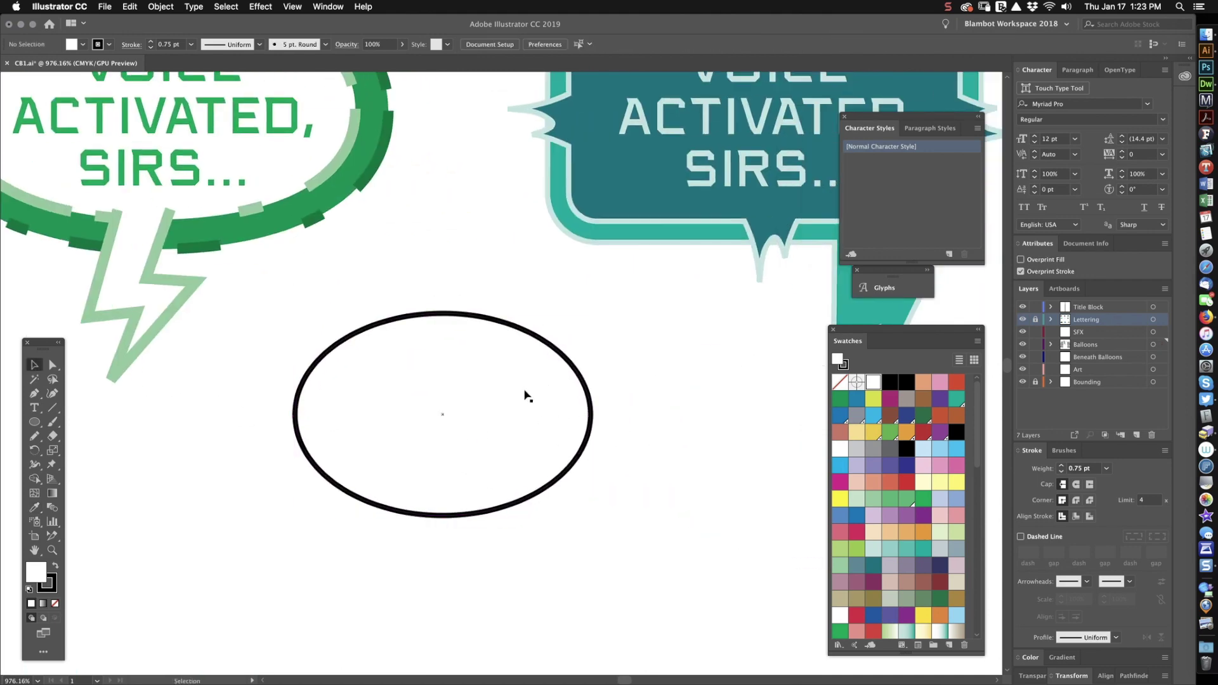
- Move the ellipse slightly down and give it a dashed stroke with a 12 pt dash, 6 pt gap and 1 pt dash
drag(524, 394, 538, 417)
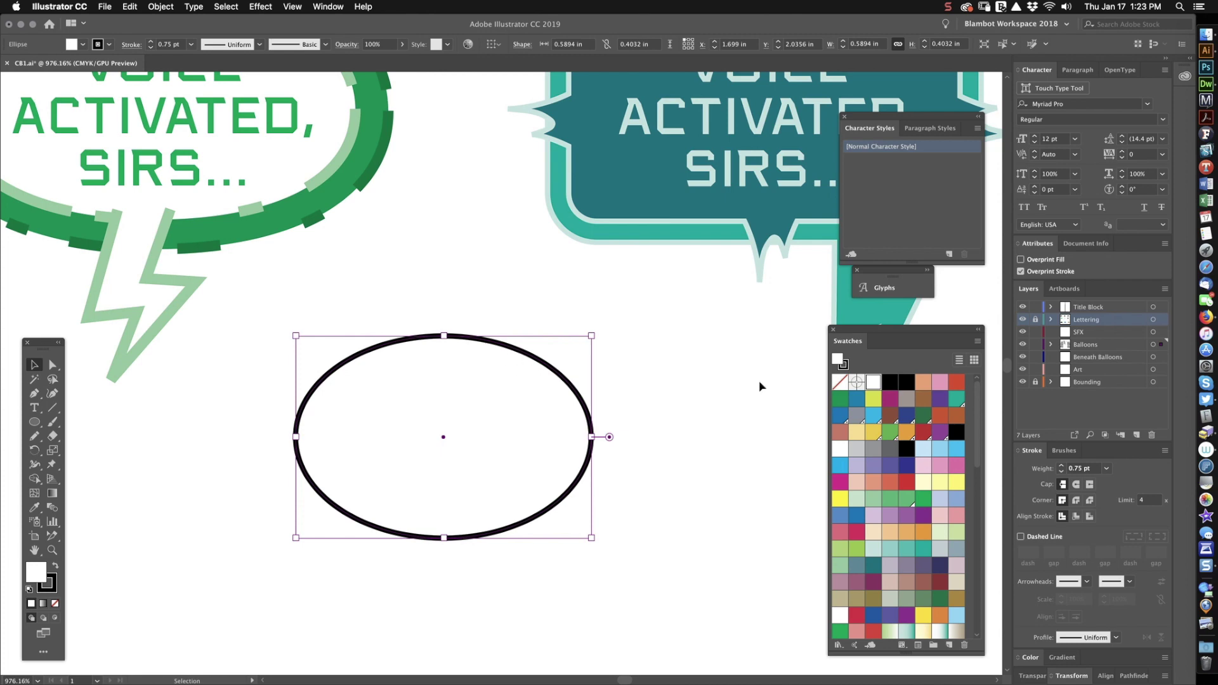
click(1021, 538)
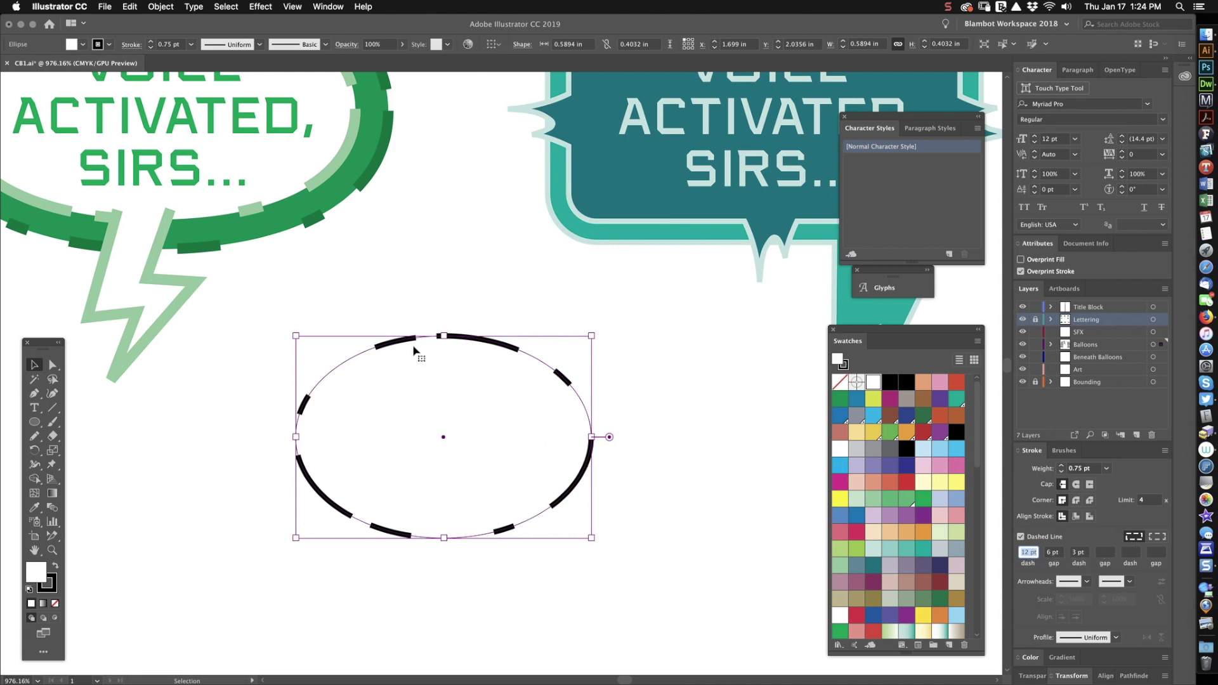
click(690, 421)
click(495, 420)
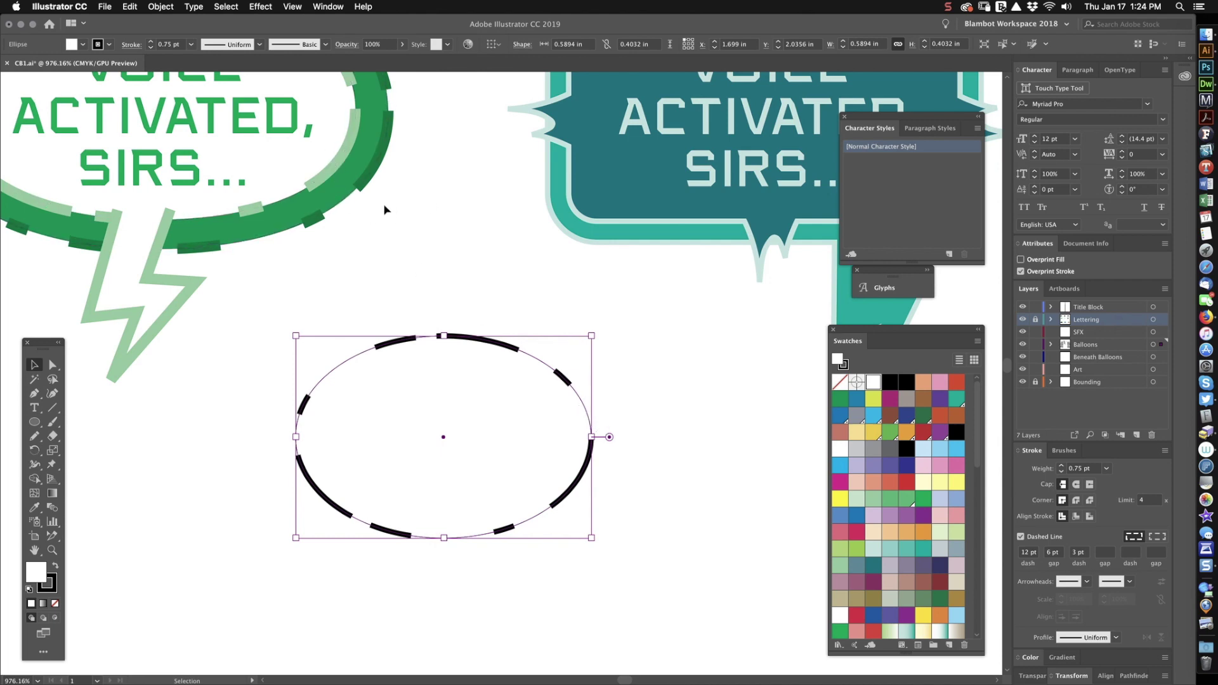
click(166, 7)
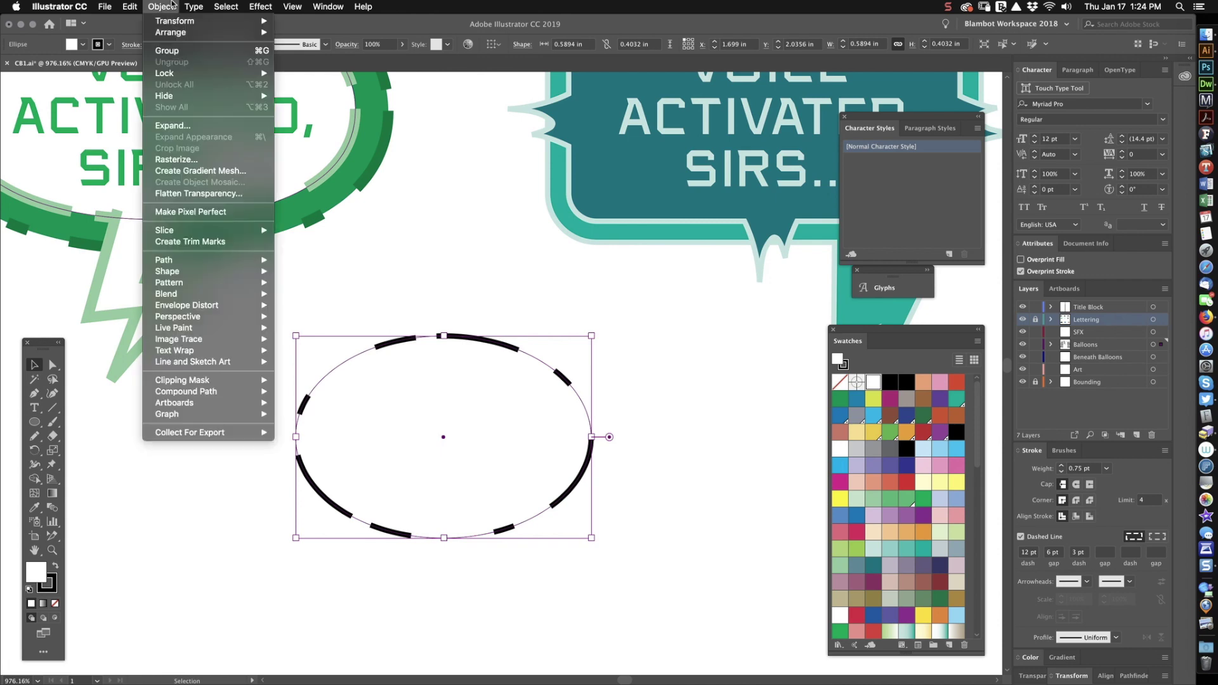
mouse_move(223, 262)
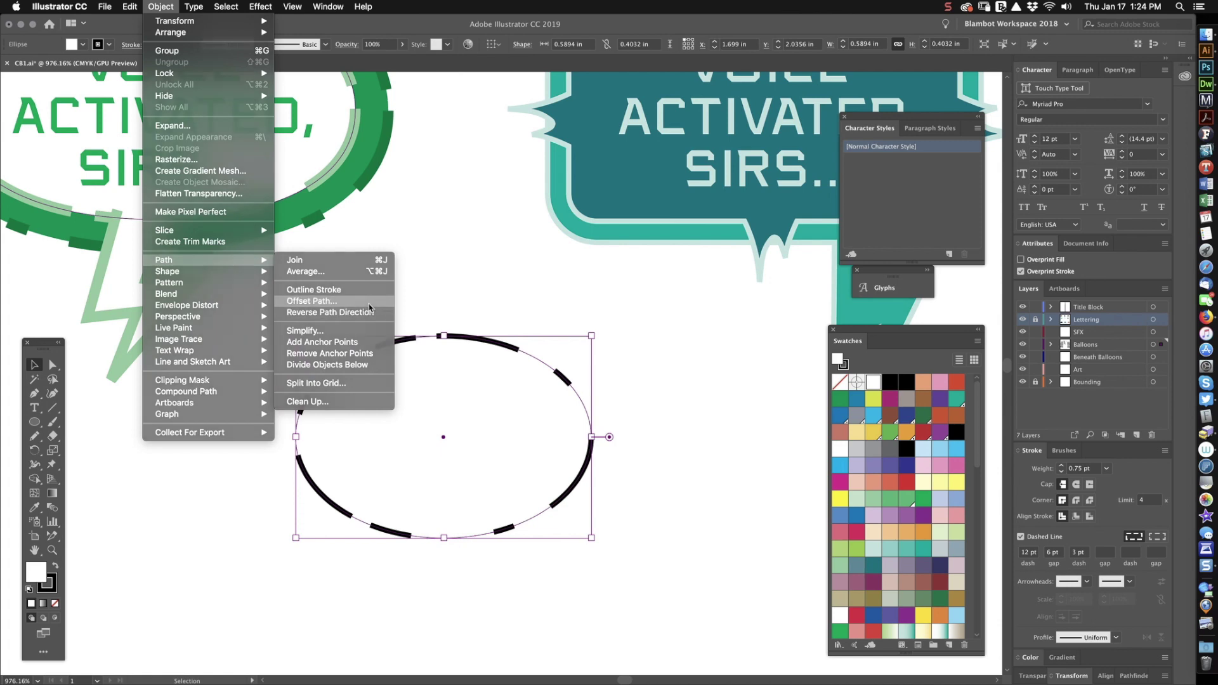
click(367, 305)
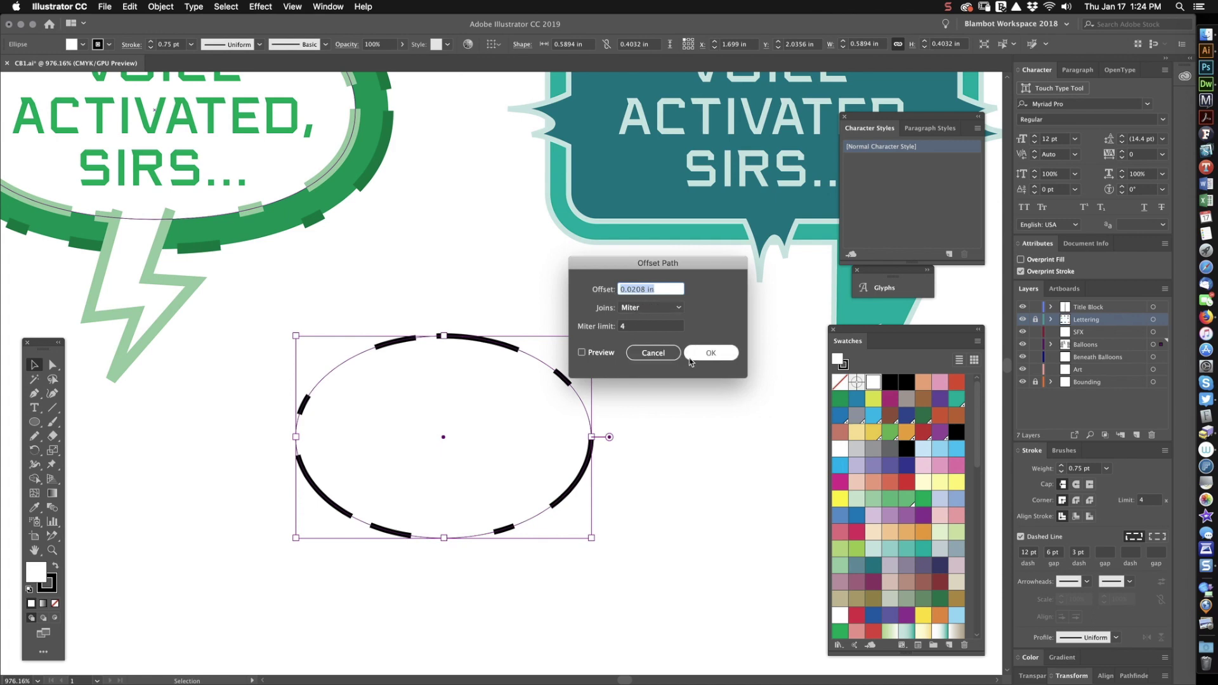
click(652, 353)
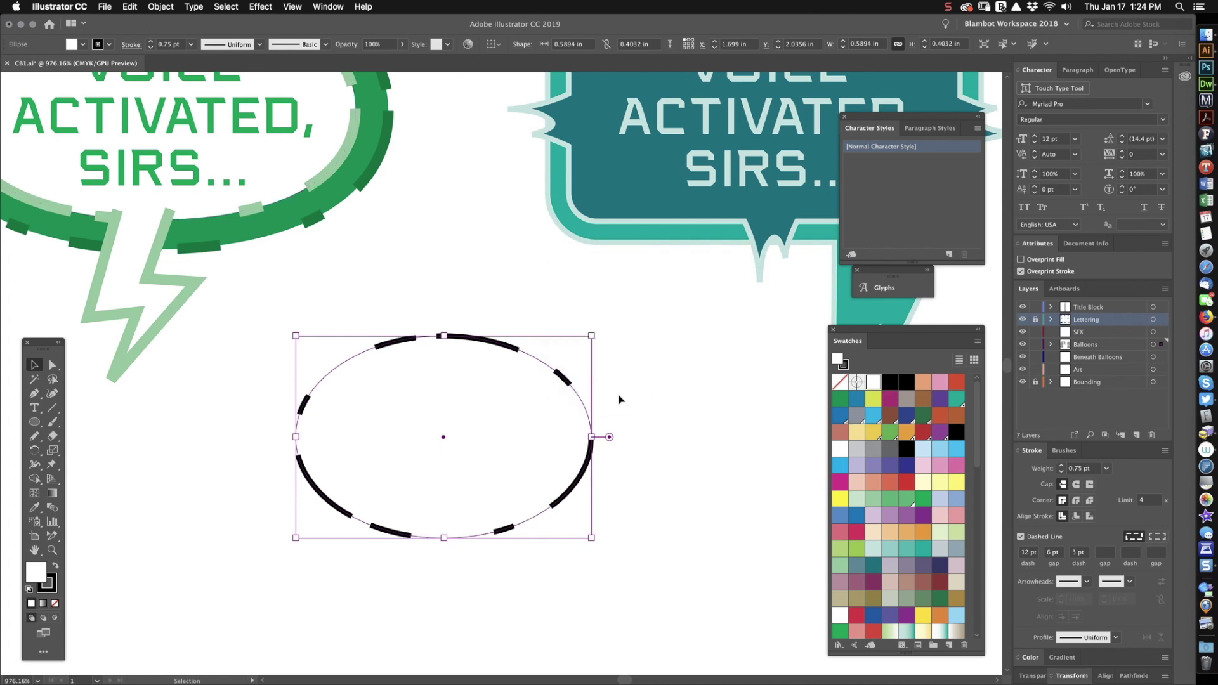
- Create an enlarged concentric copy of the dashed ellipse behind it, about 0.70 × 0.49 in, and fill it with light purple
drag(607, 326, 625, 314)
click(675, 389)
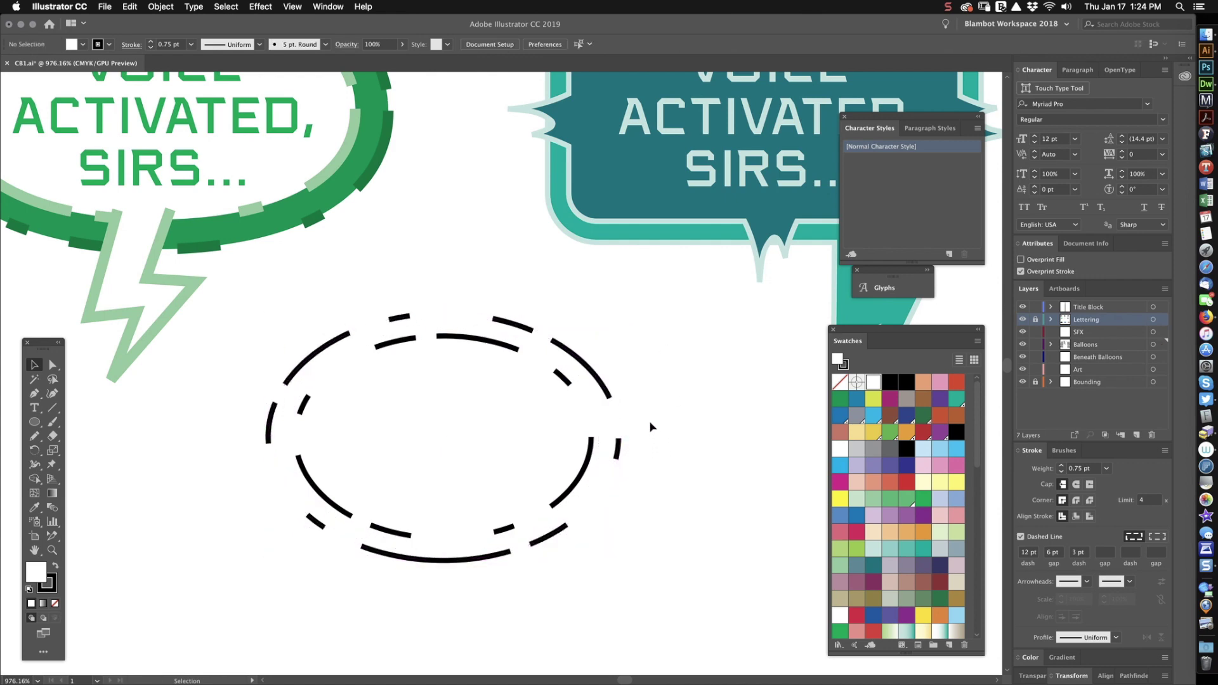
click(606, 390)
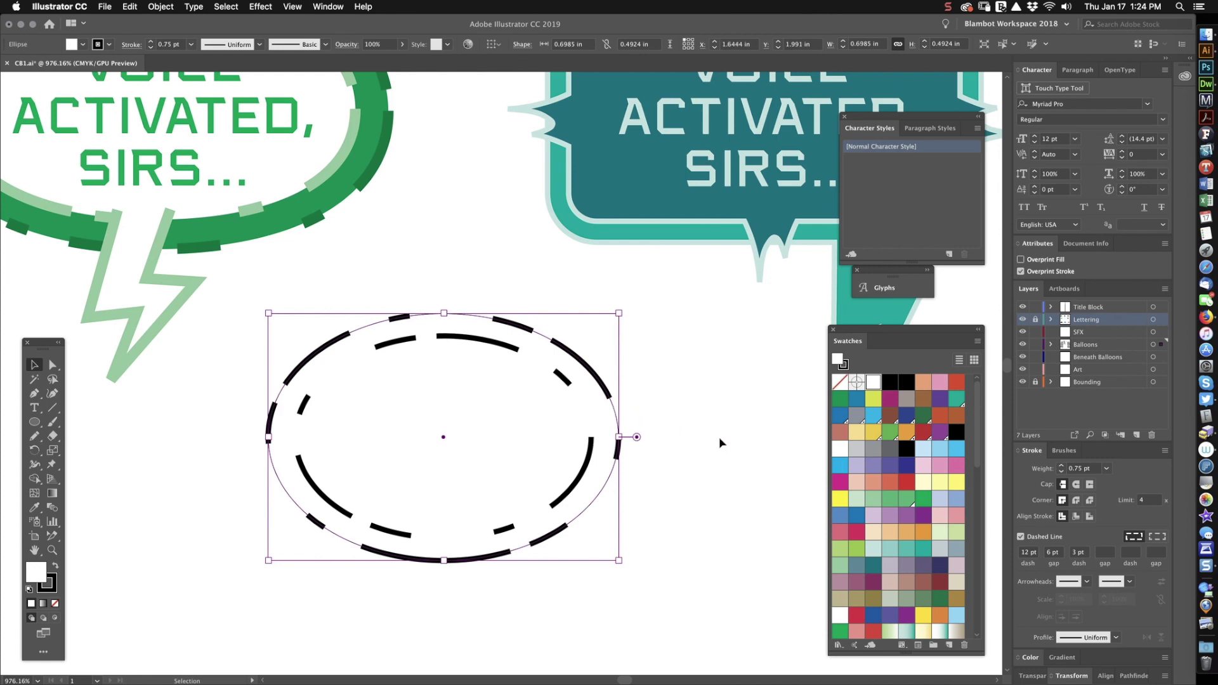
click(874, 467)
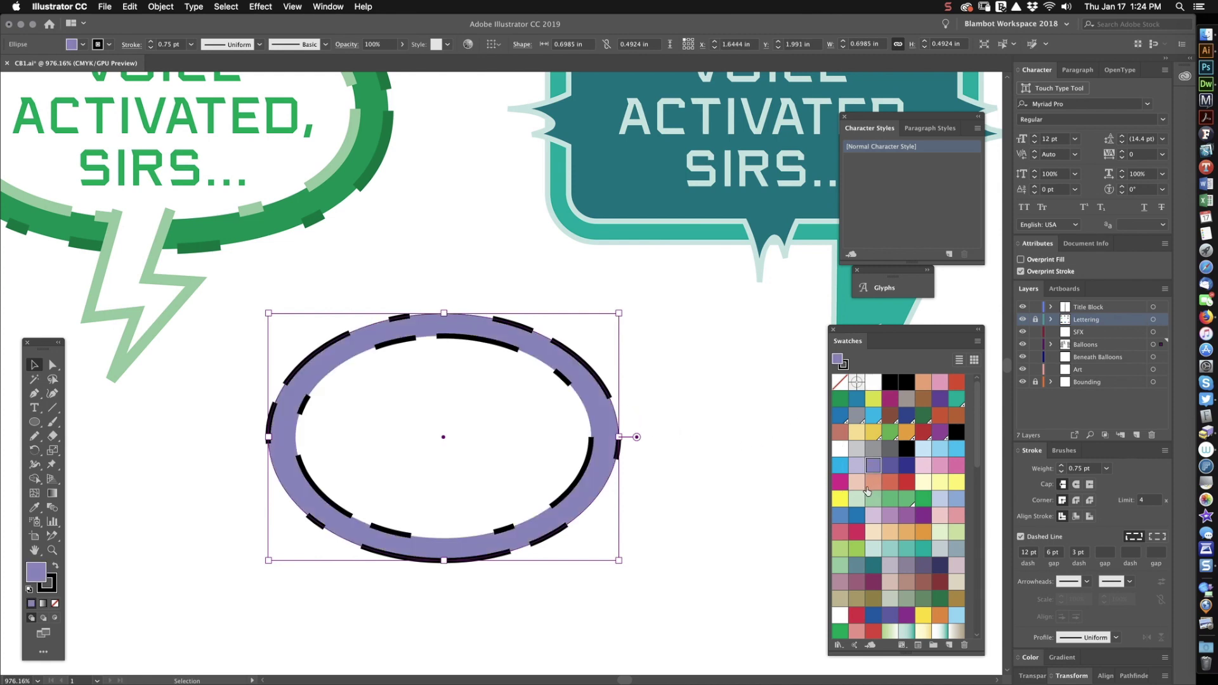
click(733, 467)
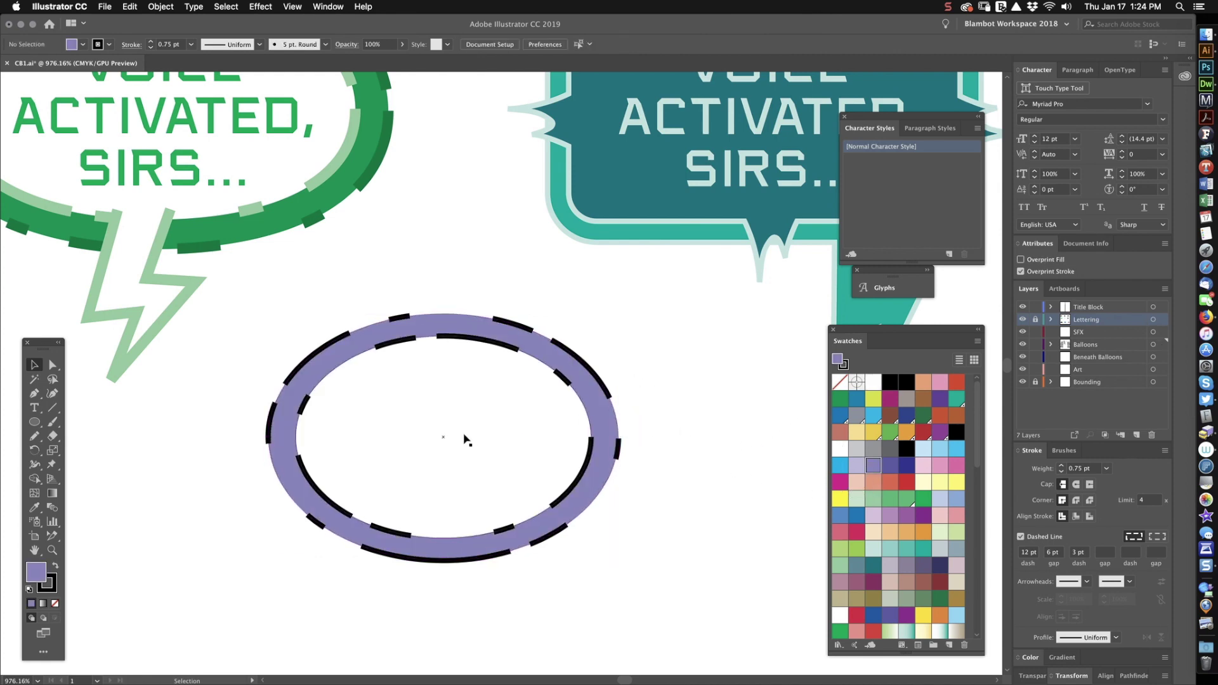
- Color the dashed strokes of both the inner and outer ellipses with a darker purple swatch
drag(652, 343, 512, 438)
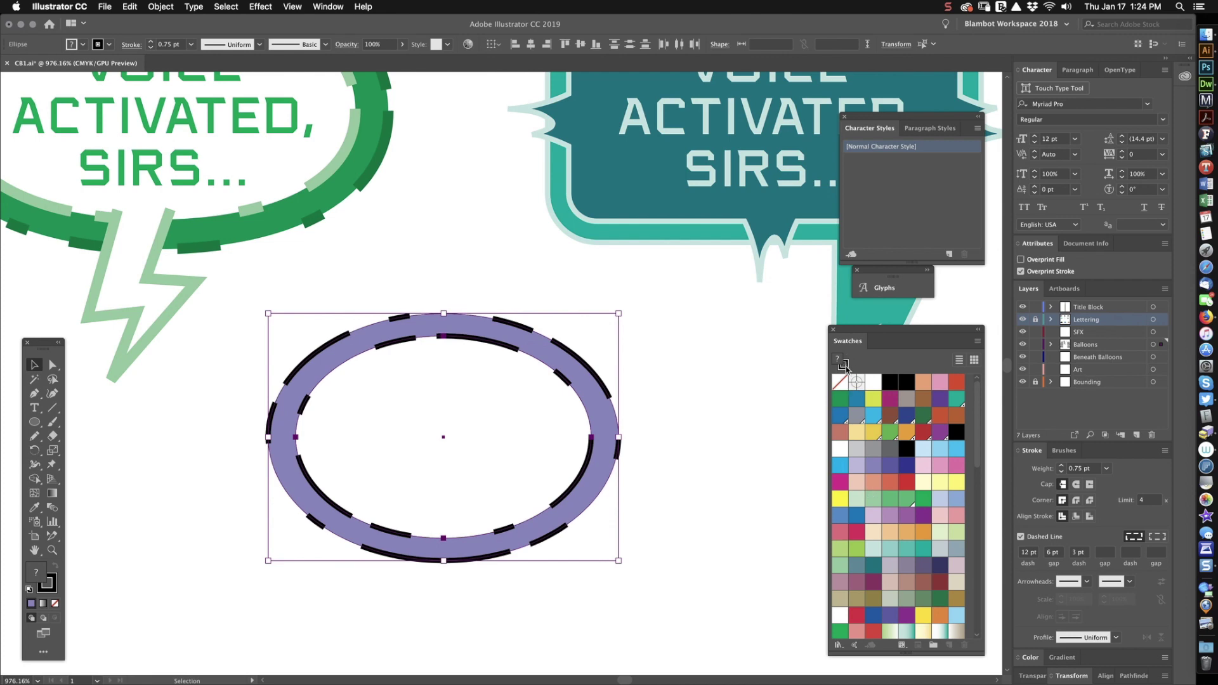
scroll(847, 384, down, 10)
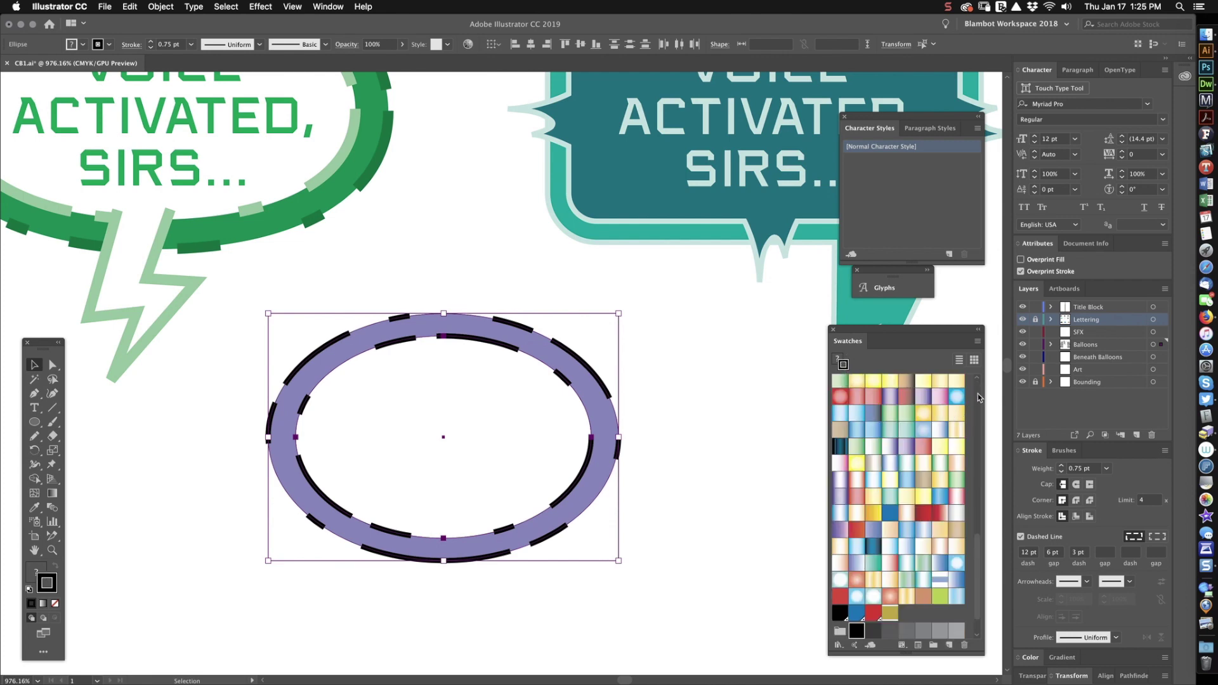
scroll(977, 397, up, 10)
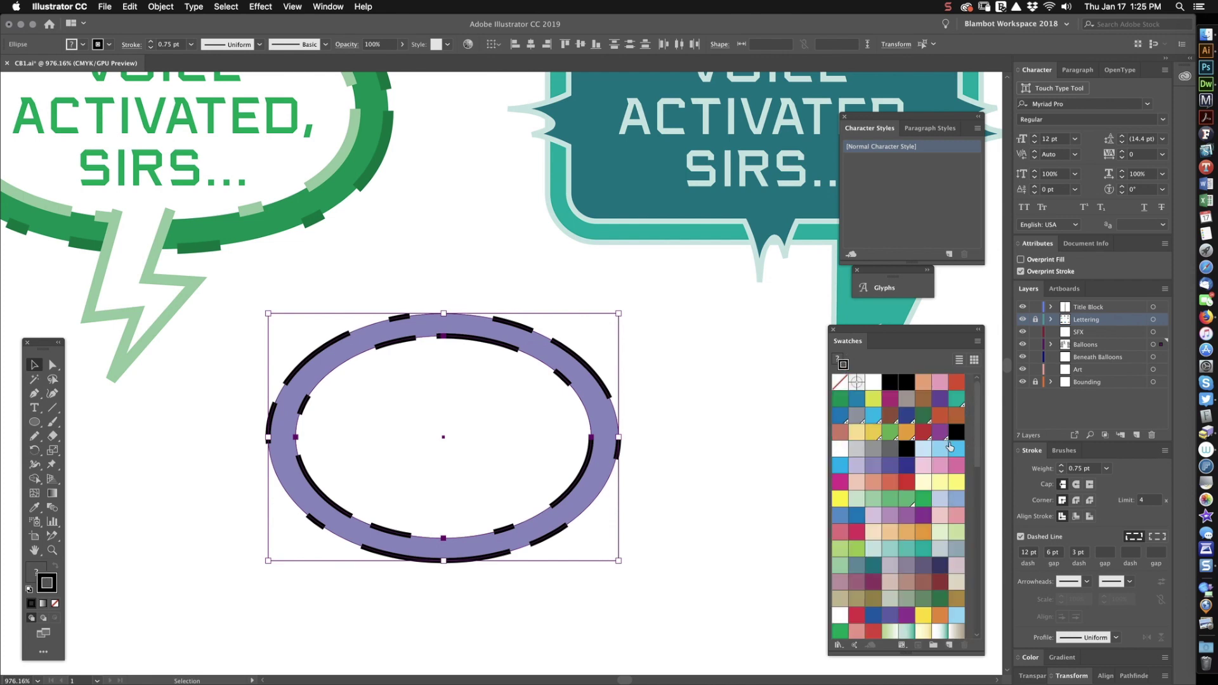
click(890, 465)
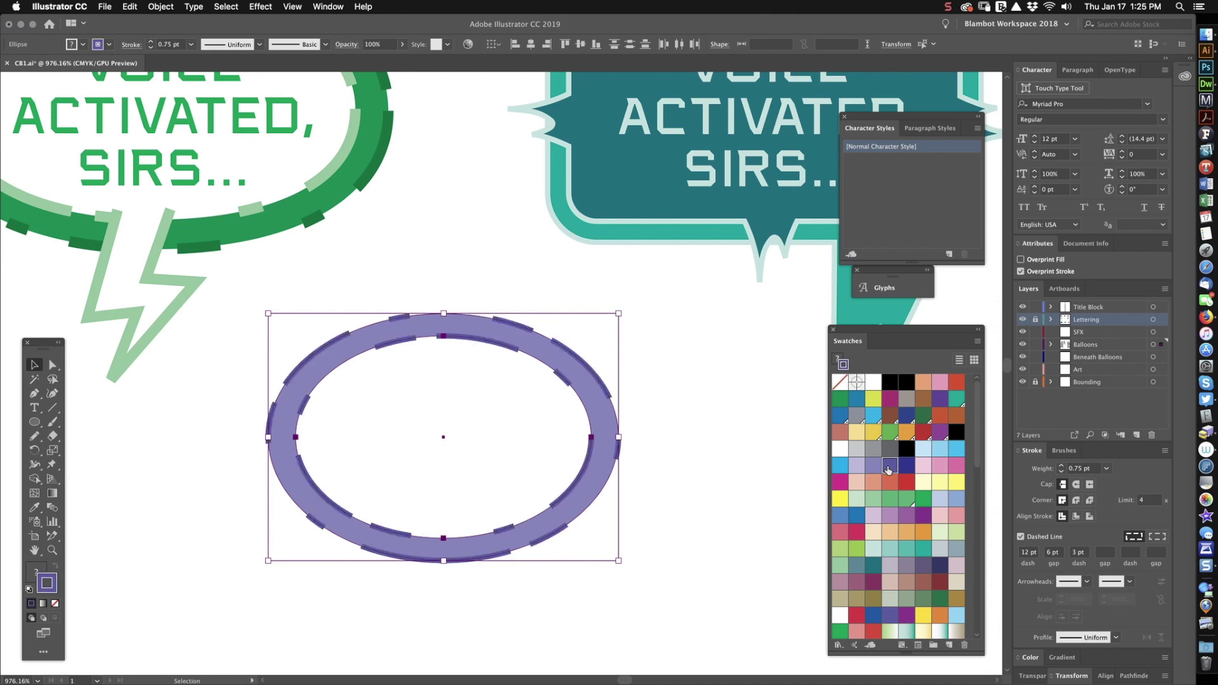
click(697, 417)
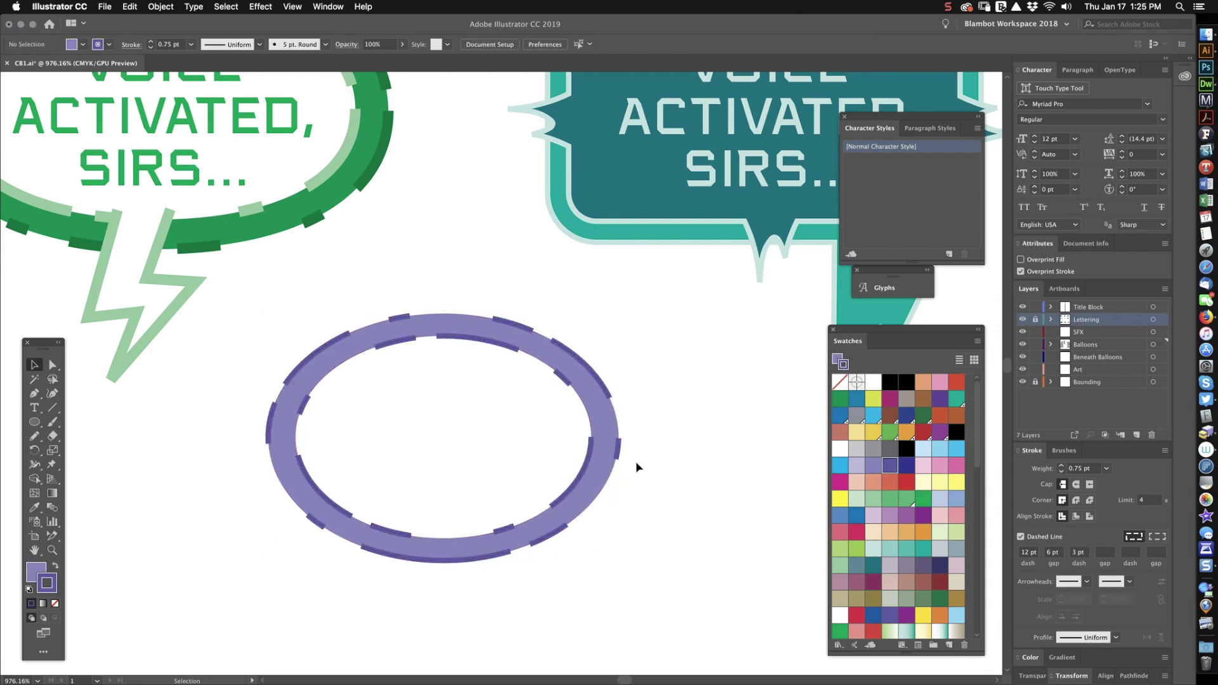
- Set the dashed stroke weight of both concentric ellipses to 1.5 pt and clear the selection
drag(679, 373, 522, 470)
drag(427, 239, 445, 329)
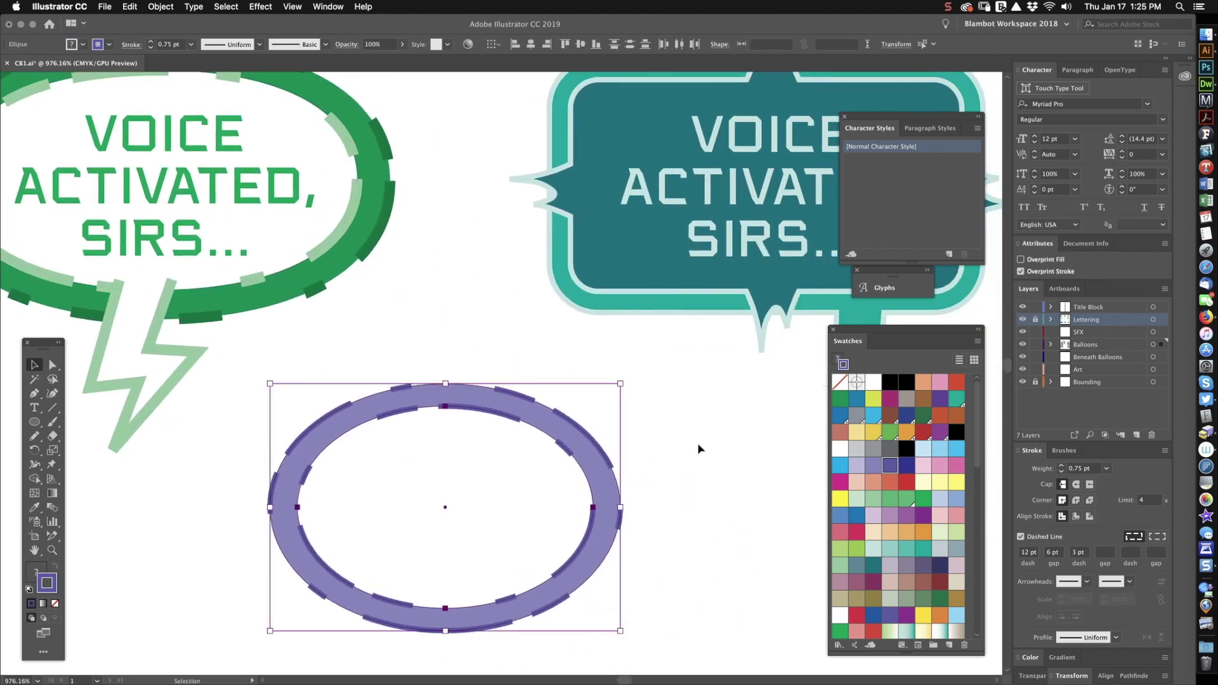
click(1085, 471)
text(1.5)
key(Return)
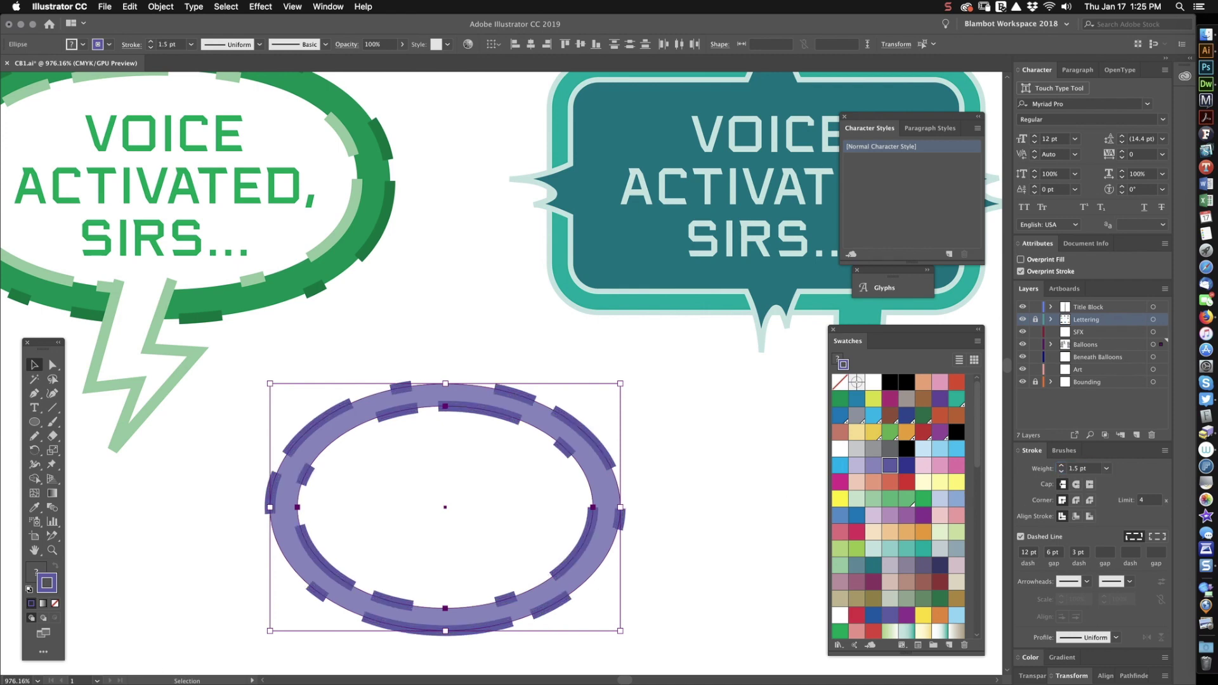
click(656, 363)
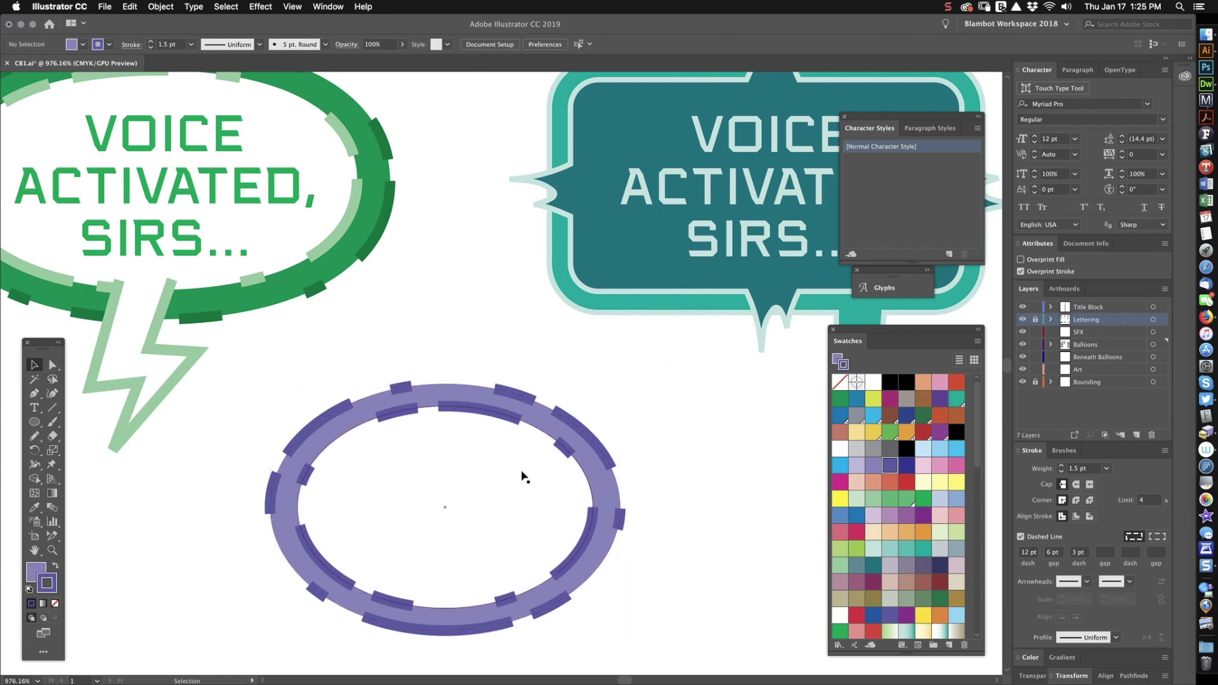
- Delete both concentric purple dashed ellipses
click(456, 533)
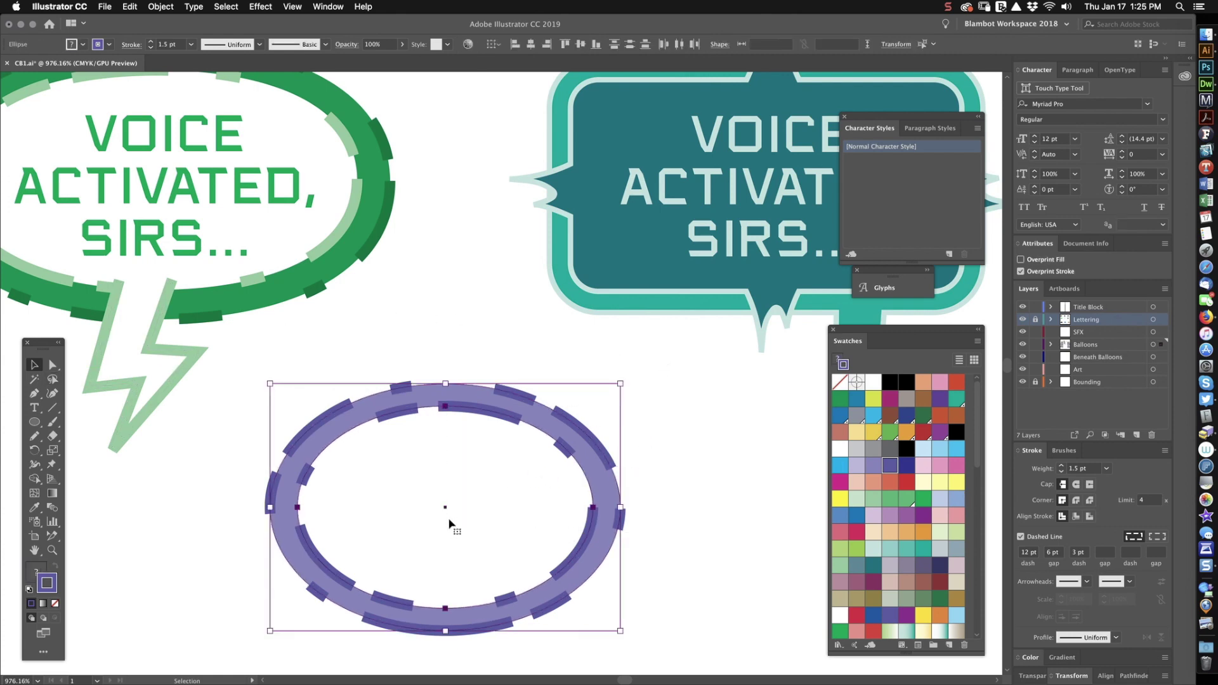
key(Delete)
- Draw a rounded rectangle about 0.56 × 0.32 in in the empty space below the teal balloon
drag(257, 425, 328, 532)
drag(614, 479, 312, 484)
drag(393, 505, 302, 496)
scroll(302, 496, right, 2)
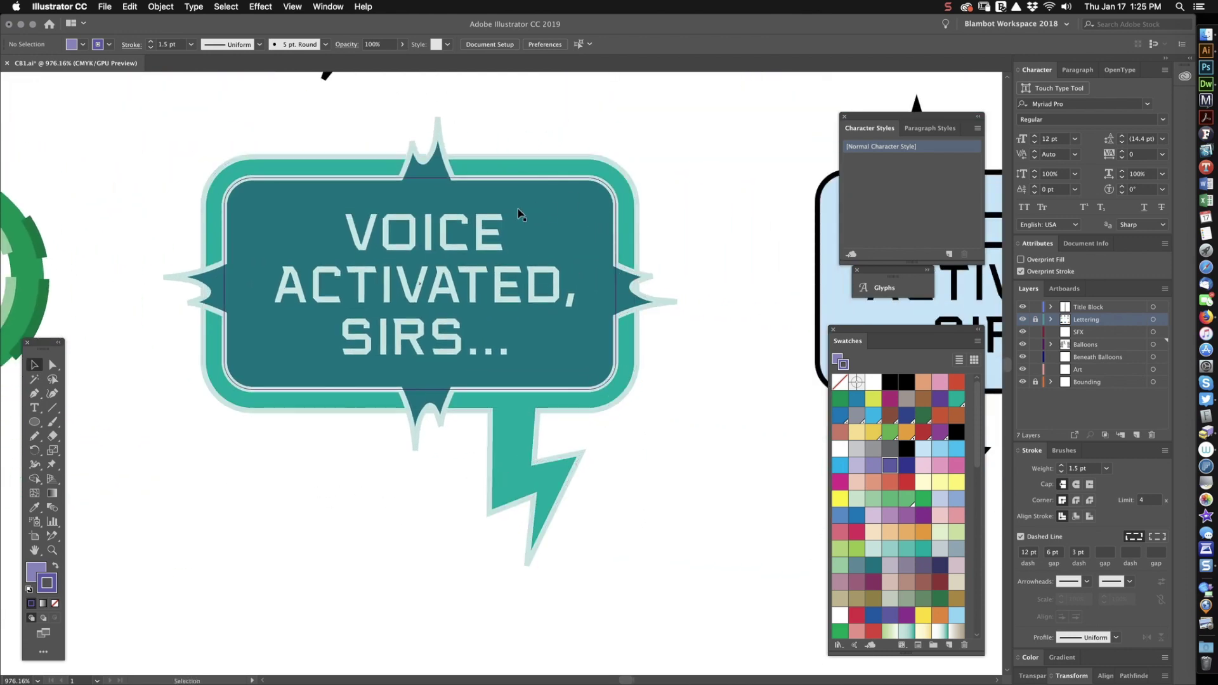
click(39, 424)
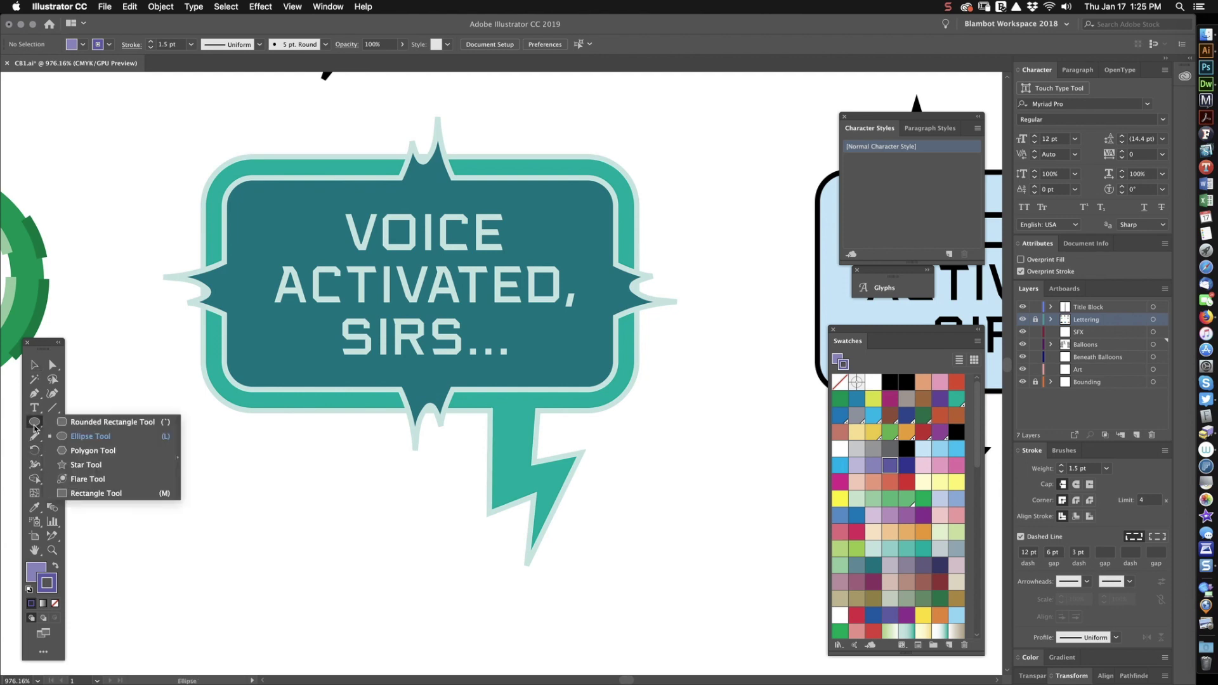
click(95, 422)
scroll(241, 444, down, 3)
mouse_move(188, 420)
mouse_down()
mouse_move(409, 530)
mouse_move(467, 579)
mouse_up()
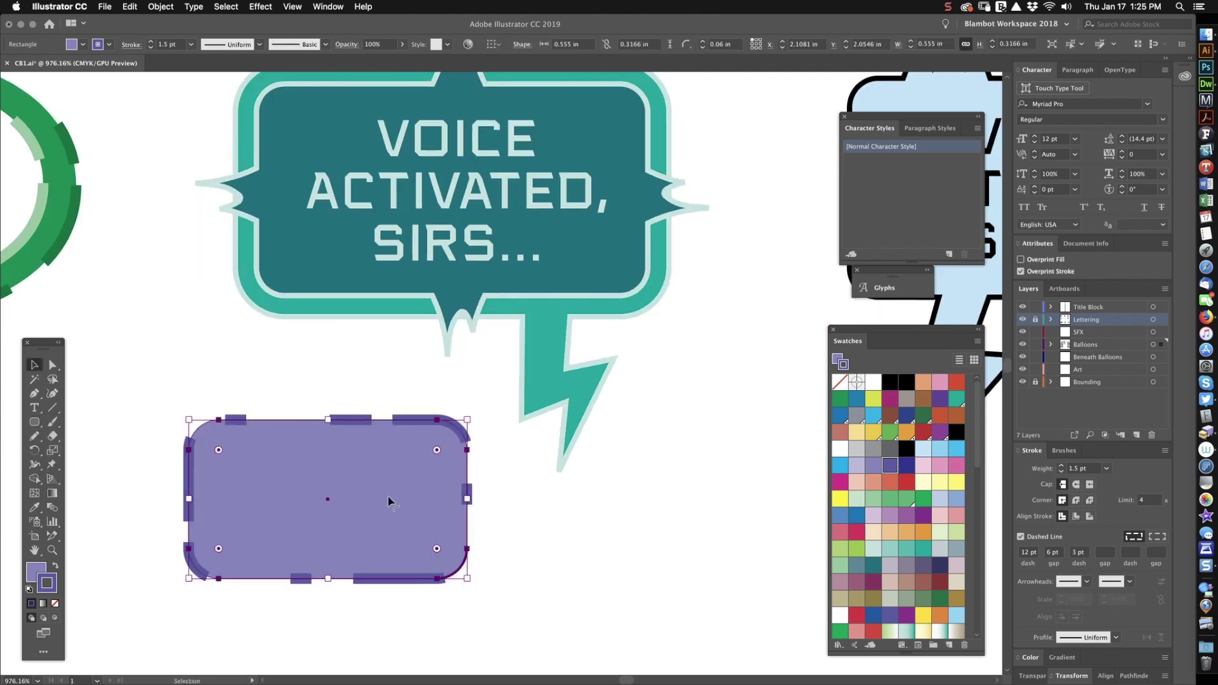
- Sample the teal balloon's dark teal fill and pale 0.75 pt stroke onto the rounded rectangle with the Eyedropper, and clear the selection
key(i)
click(341, 300)
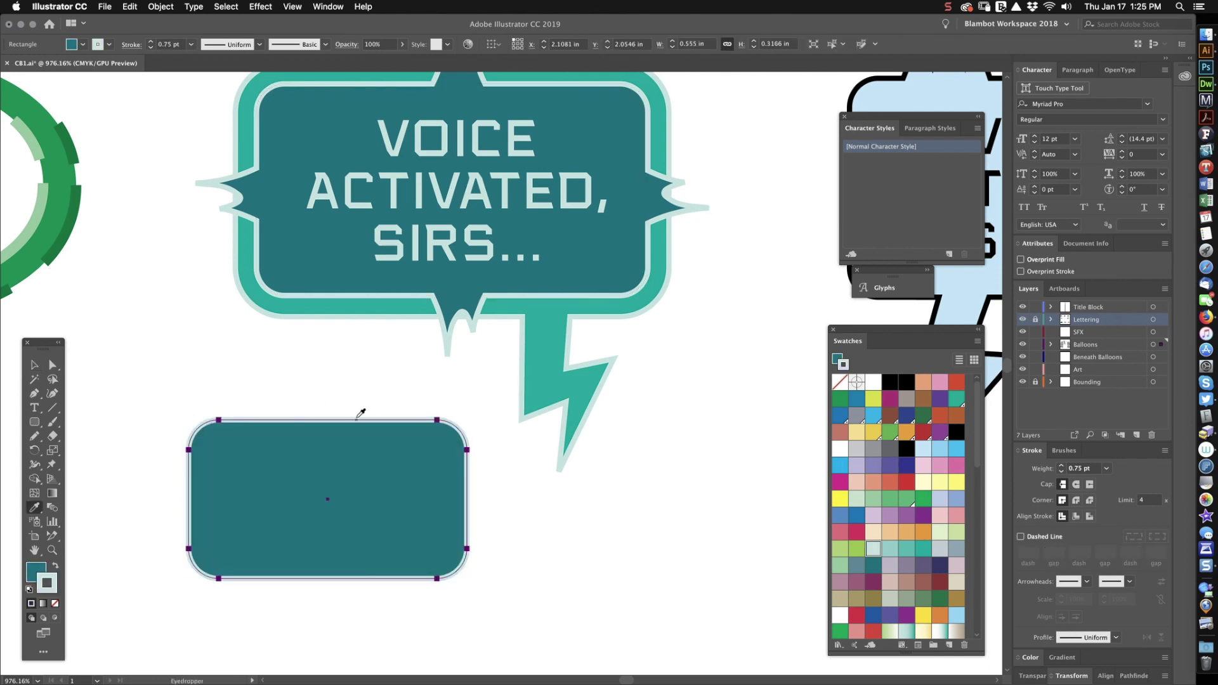
key(v)
click(584, 564)
- Create an enlarged concentric copy of the rounded rectangle behind it, about 0.64 × 0.39 in
click(375, 501)
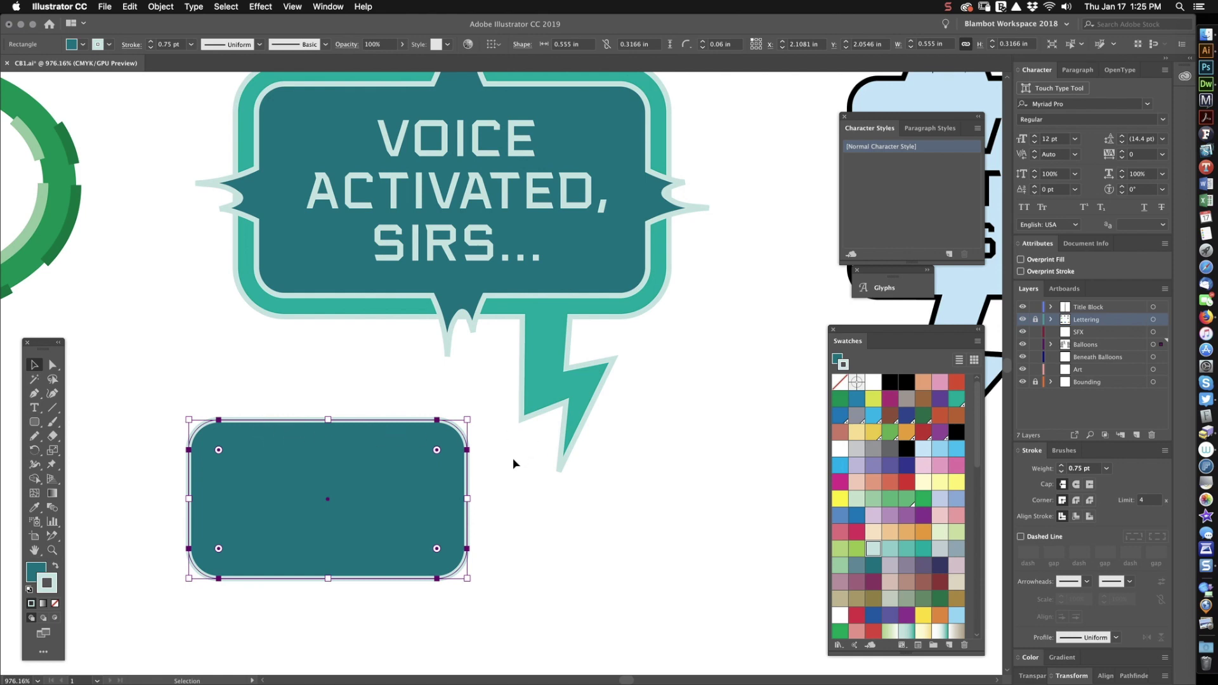
key(F5)
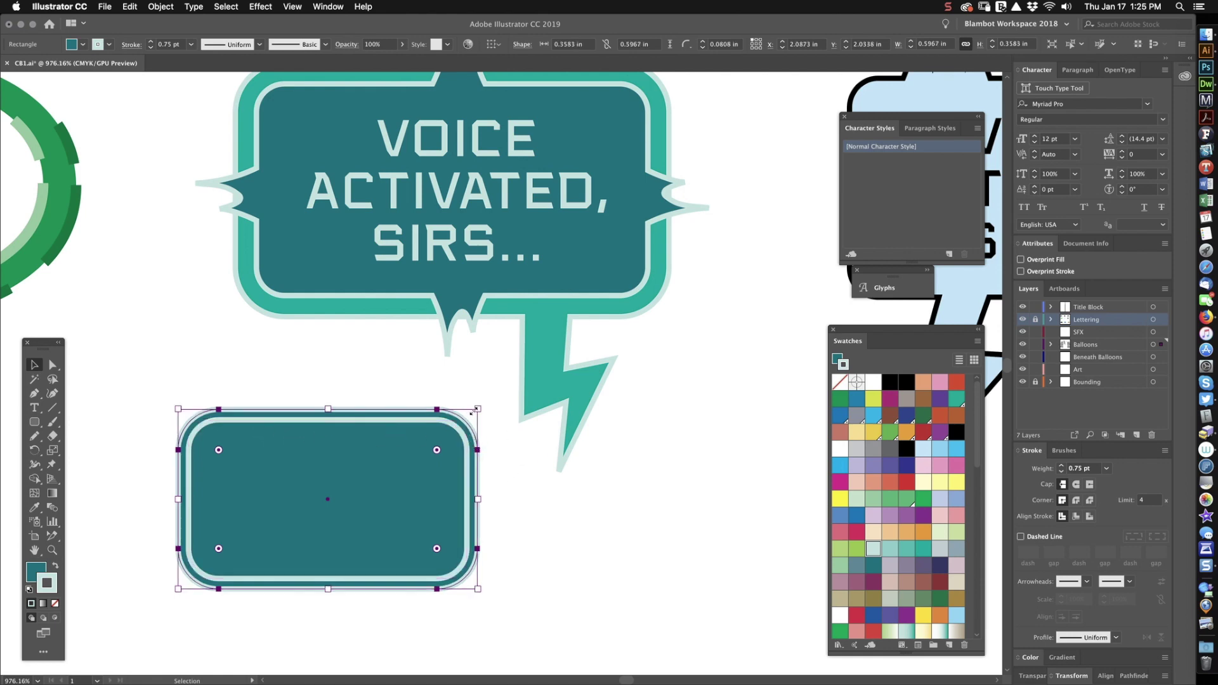
drag(474, 410, 490, 400)
click(567, 608)
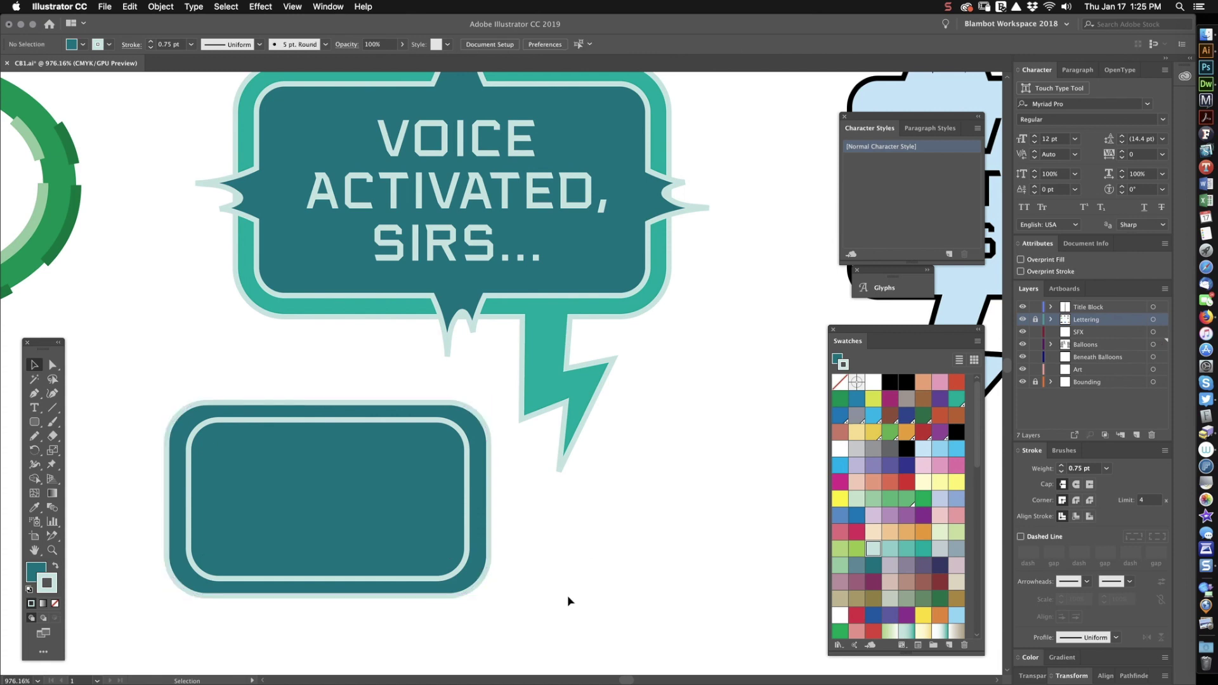
- Check the teal swatches' CMYK values without changing them, and fill the outer rounded rectangle with a lighter teal swatch
drag(531, 508, 490, 544)
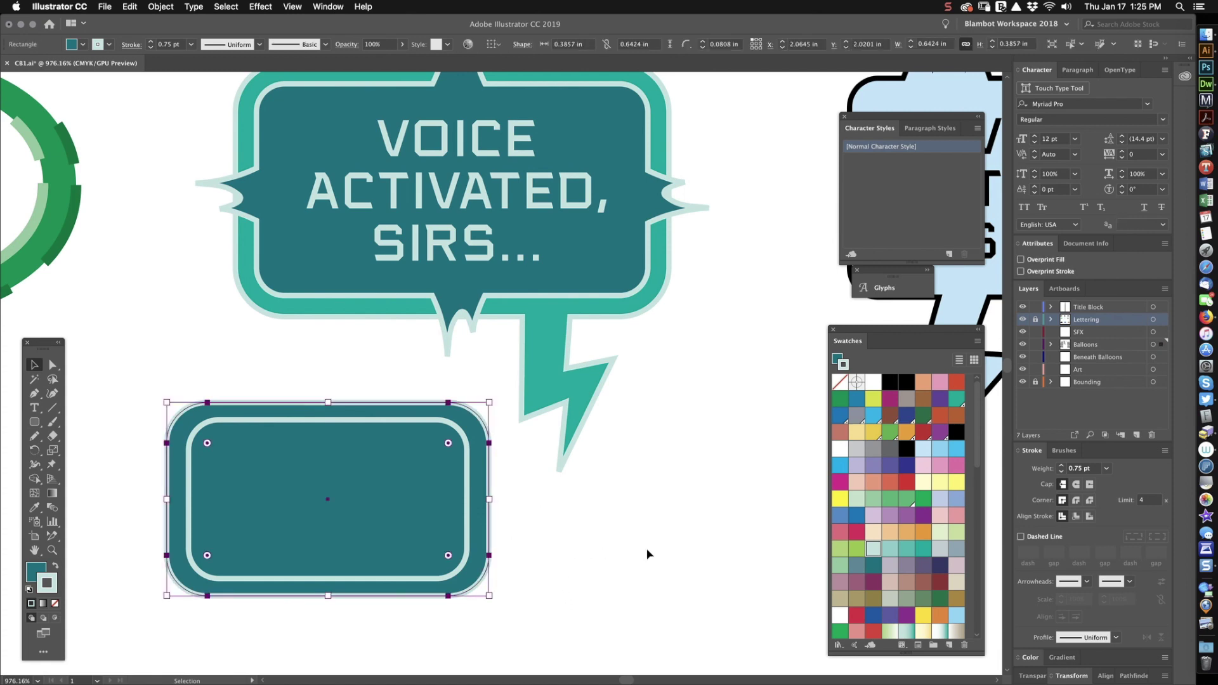
double_click(873, 548)
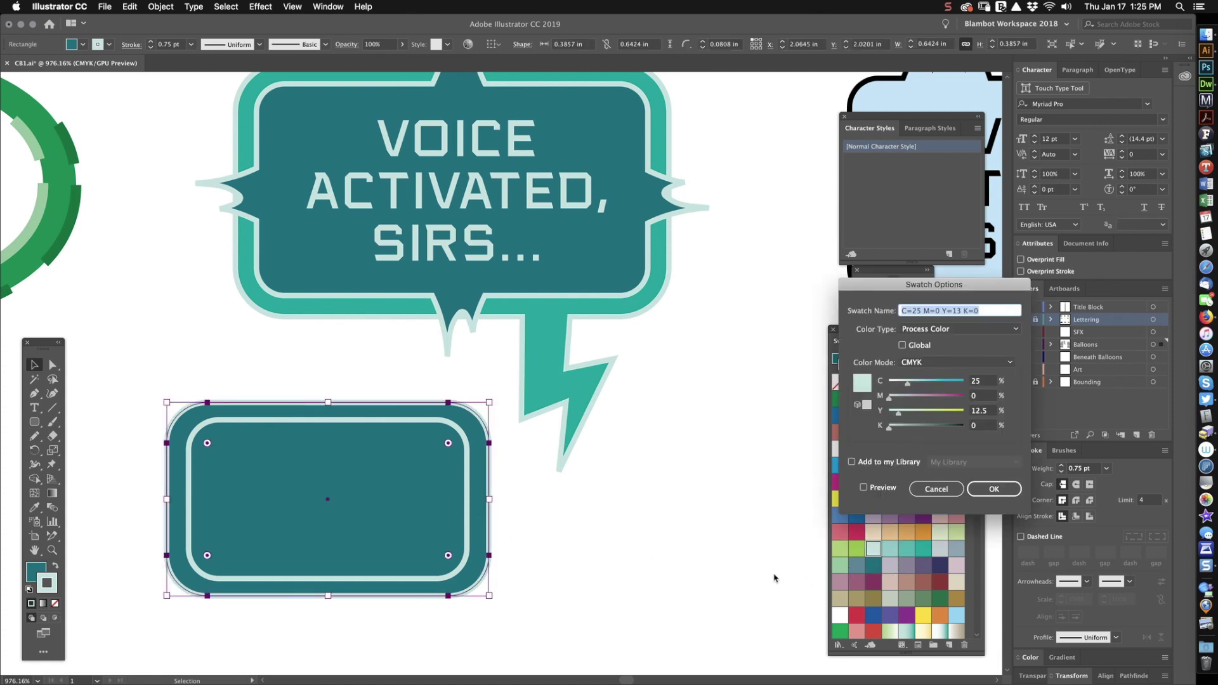
click(939, 494)
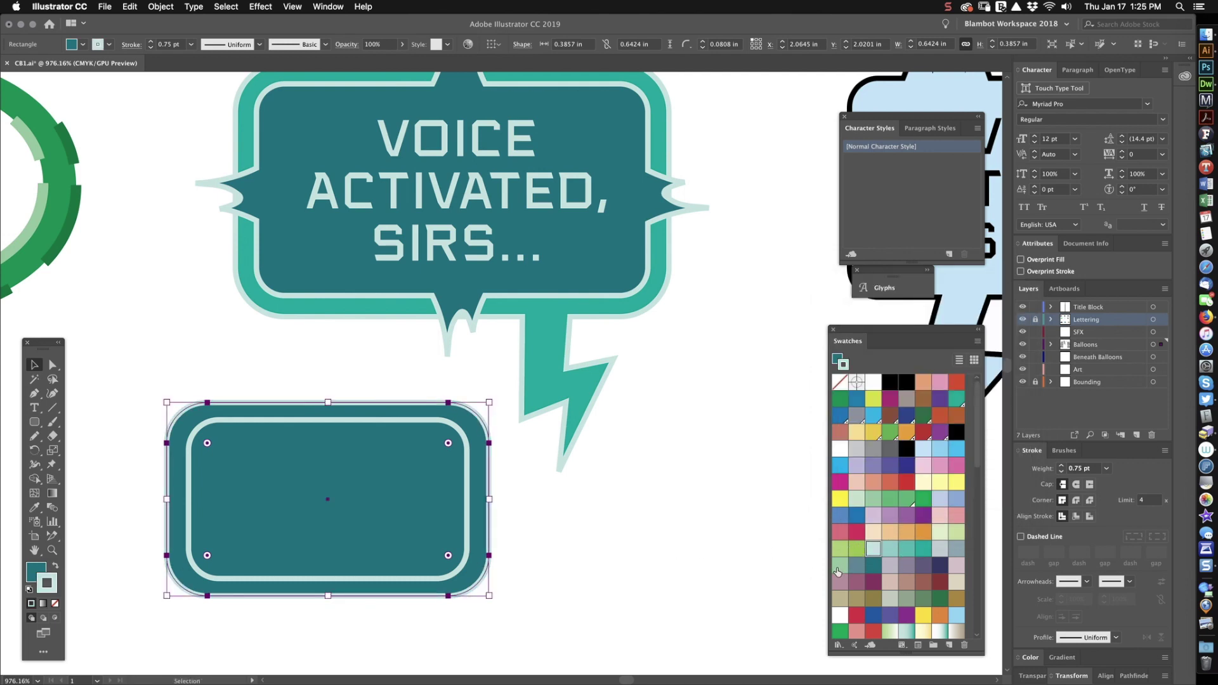
click(875, 567)
double_click(909, 553)
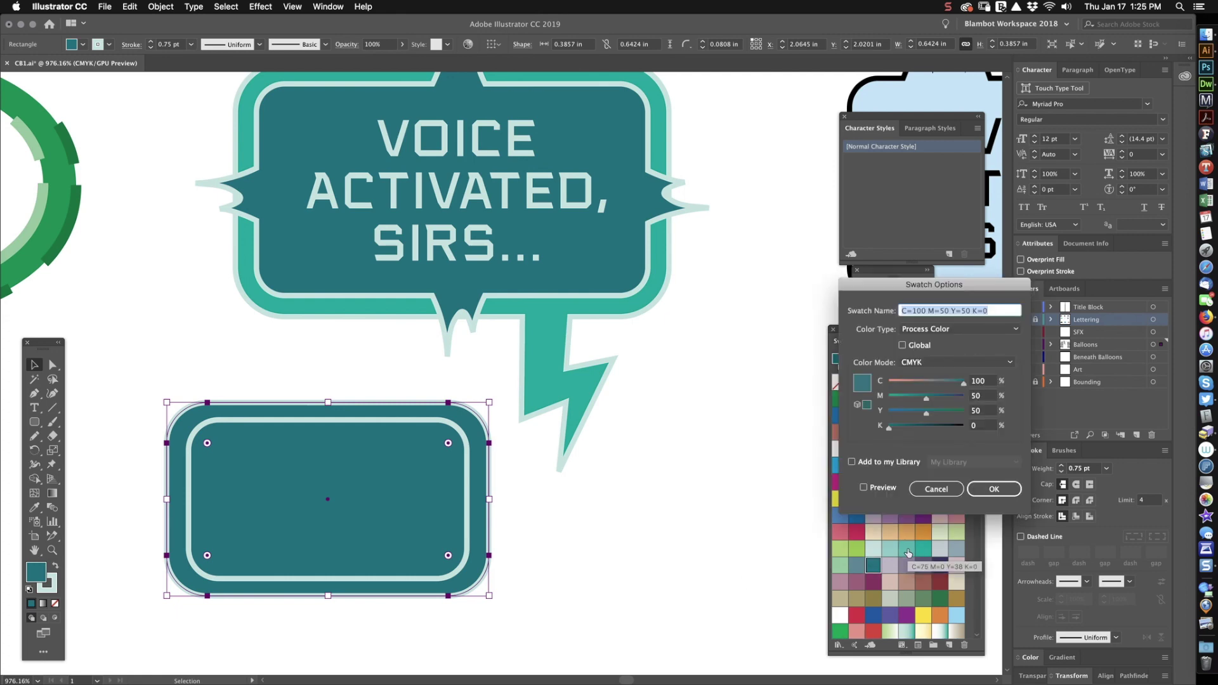
click(931, 490)
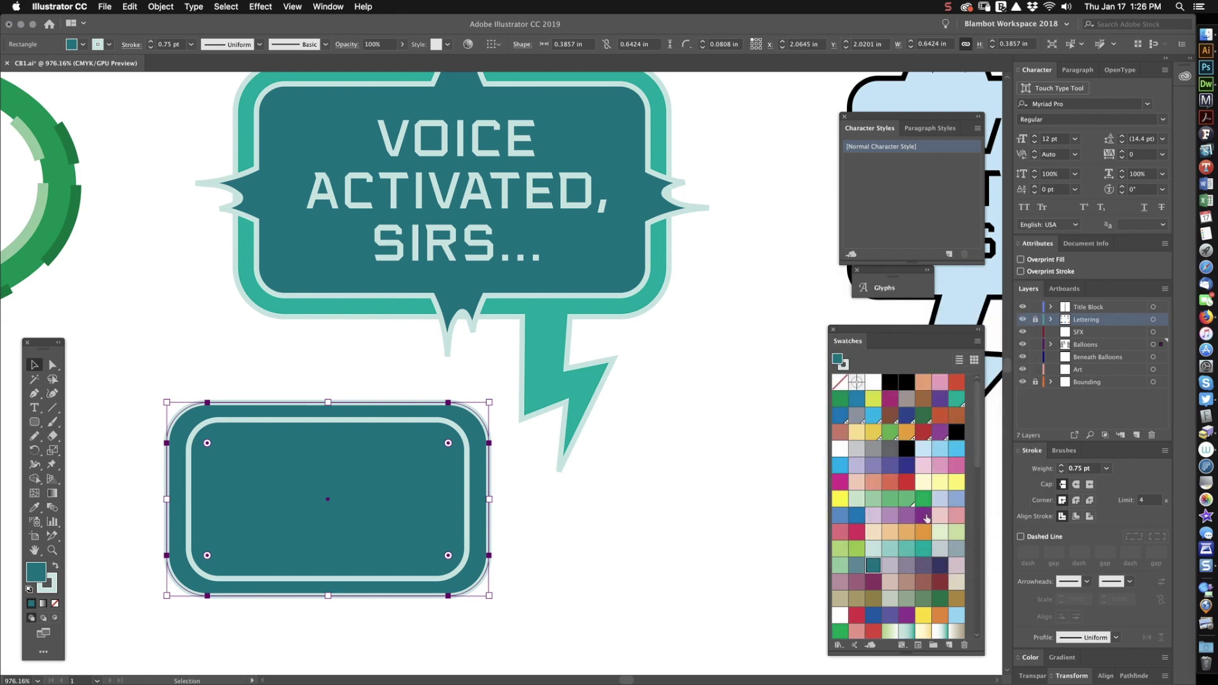
click(906, 548)
click(693, 577)
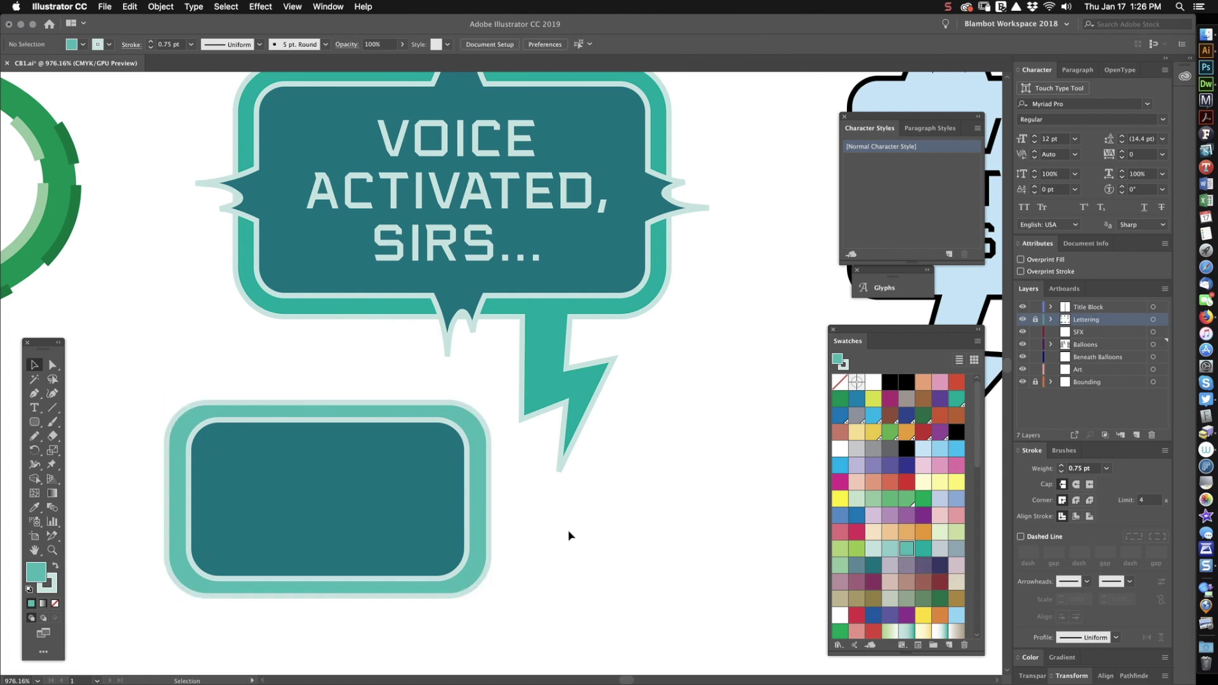
- Delete both concentric teal rounded rectangles
click(379, 599)
key(Delete)
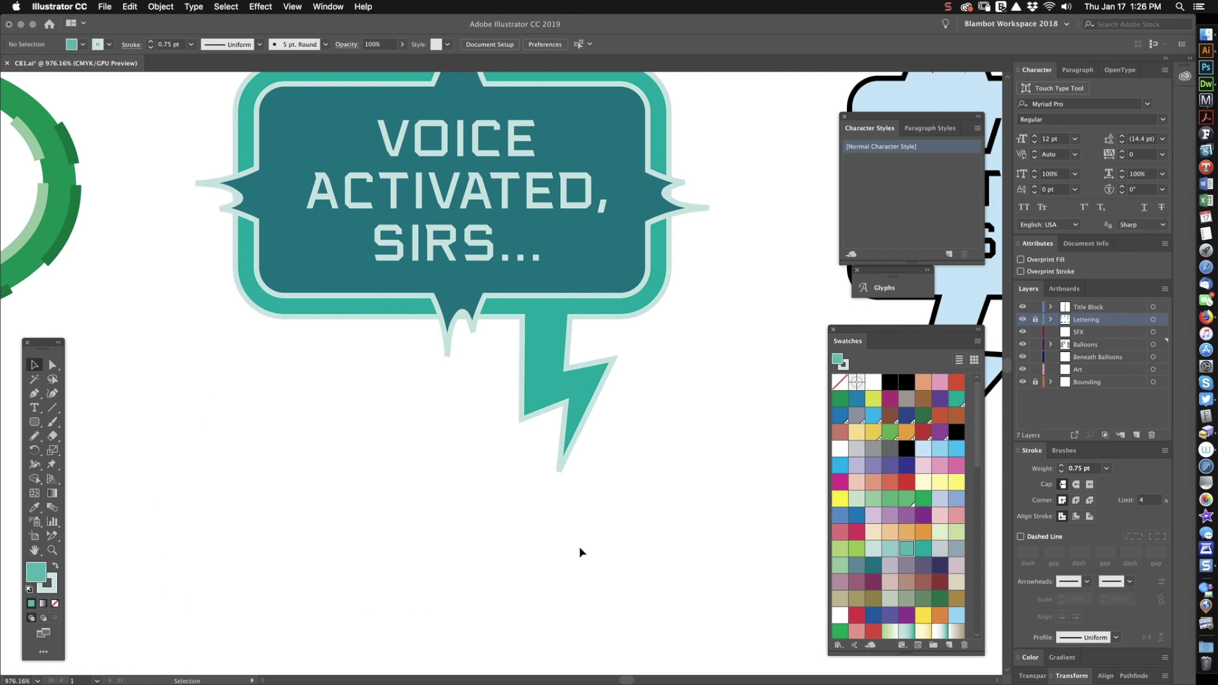
- Release the light blue balloon's compound shape into separate body, spikes and lightning tail, and unite the pieces again
key(z)
drag(689, 400, 443, 516)
drag(585, 491, 497, 485)
key(v)
drag(462, 531, 544, 494)
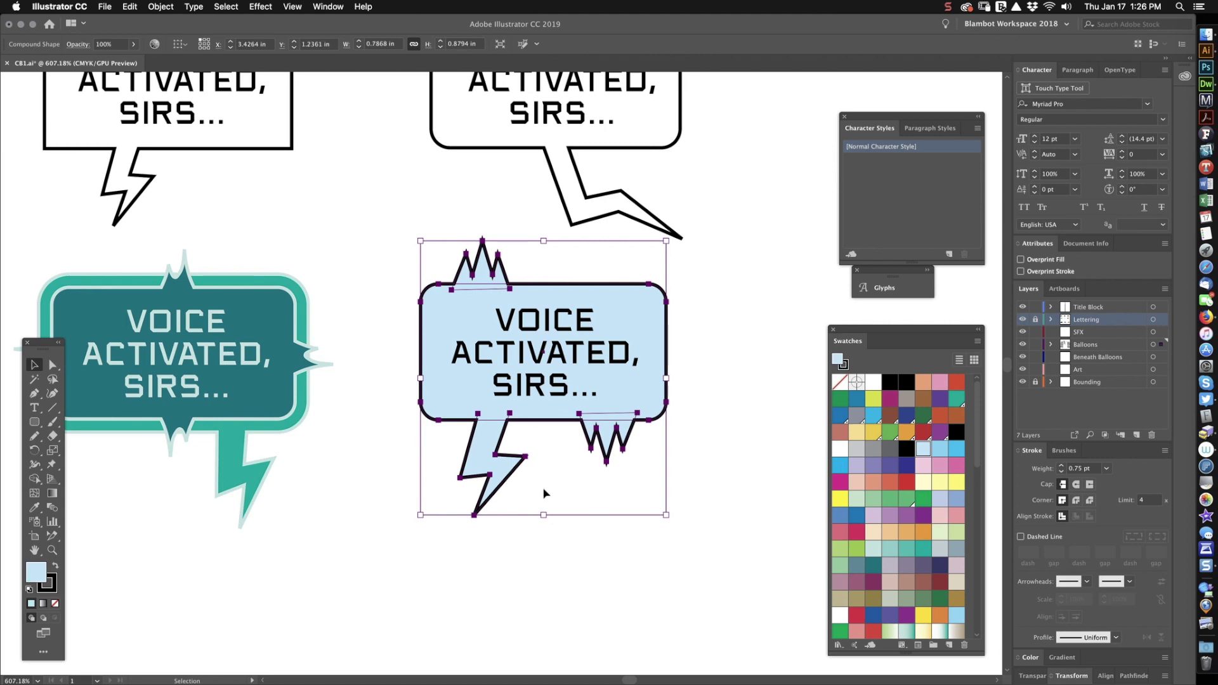
click(556, 497)
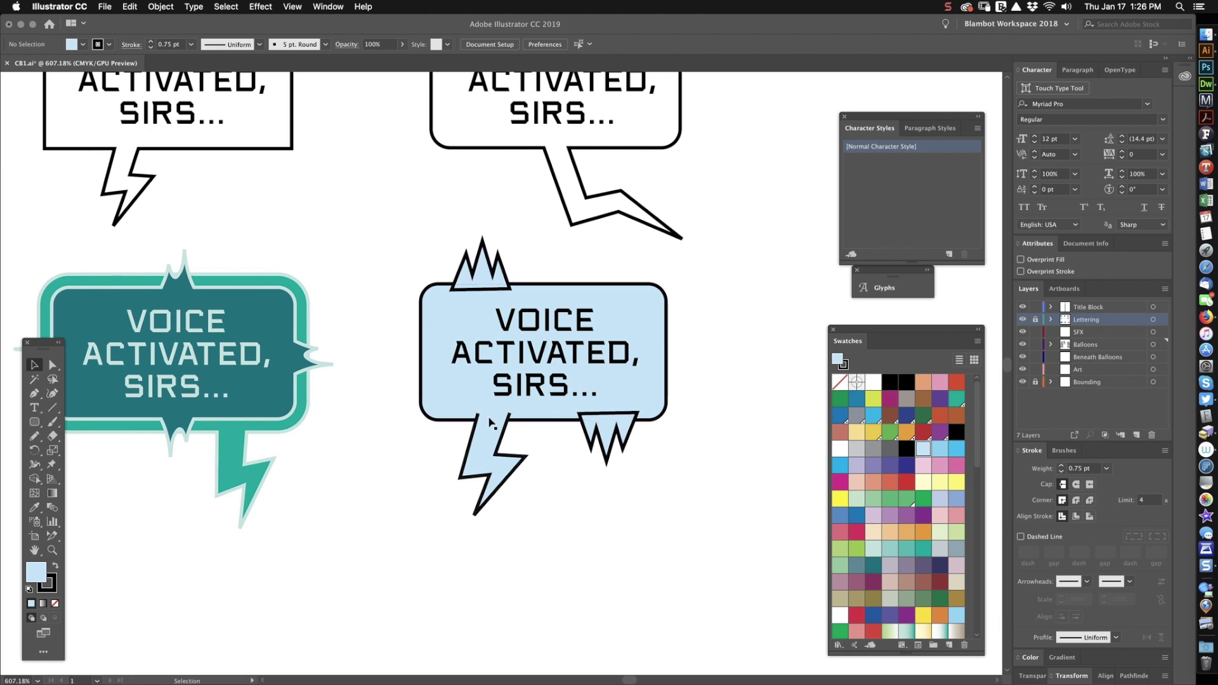
drag(706, 275, 480, 526)
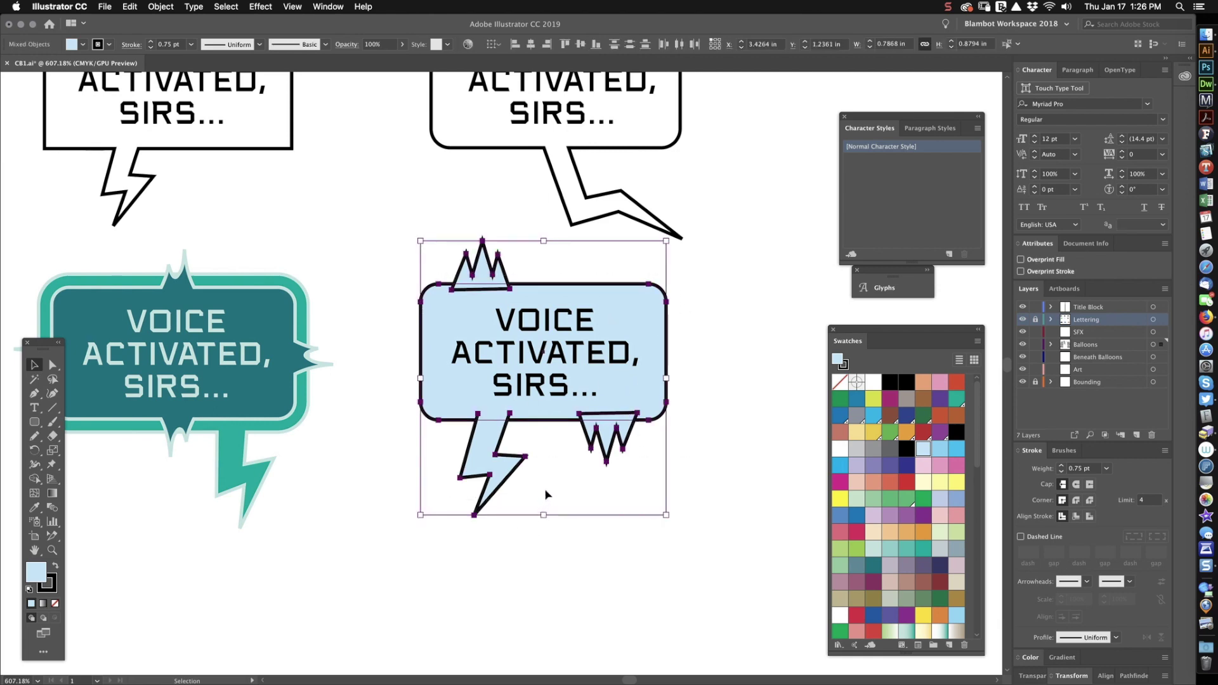
click(779, 490)
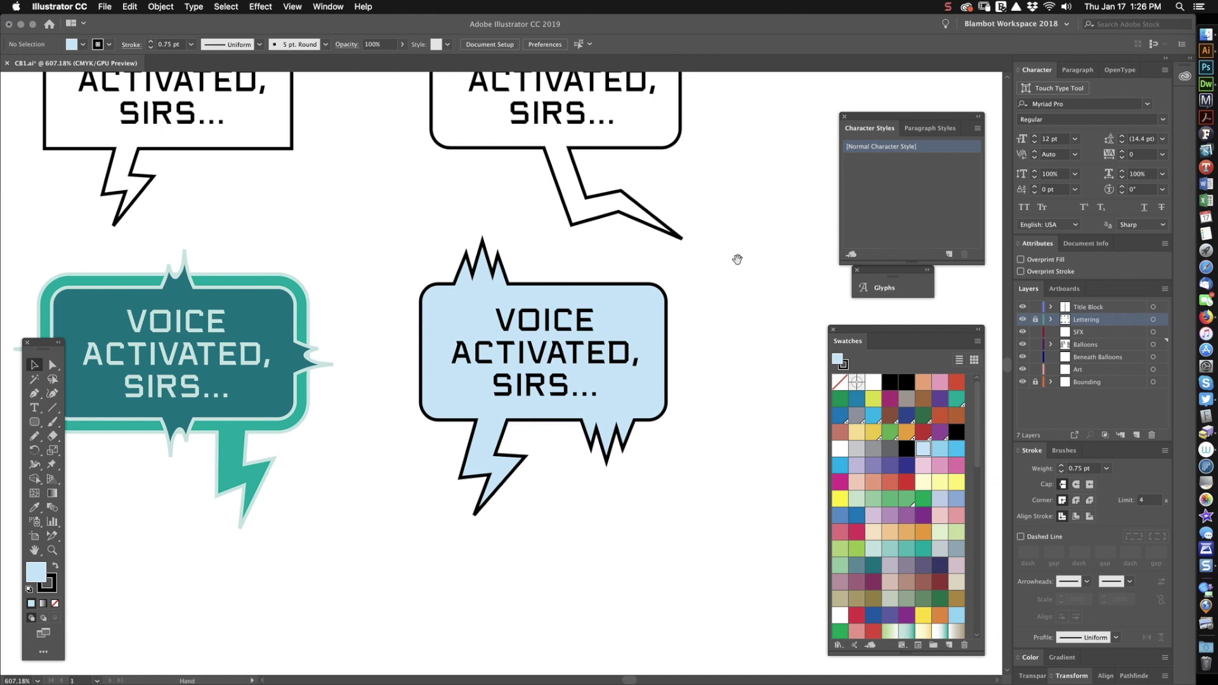
- Fill the white rounded balloon with the long jagged tail, above the light blue balloon, with a dark muted purple swatch
drag(734, 258, 707, 403)
click(578, 384)
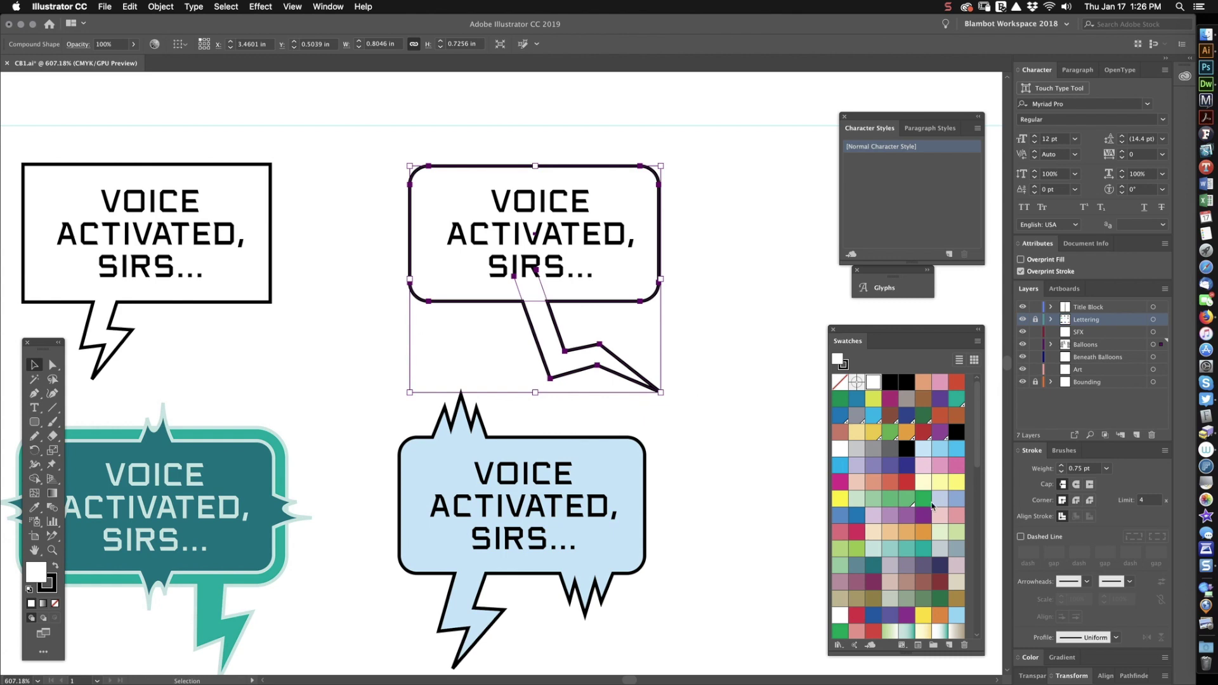
click(925, 567)
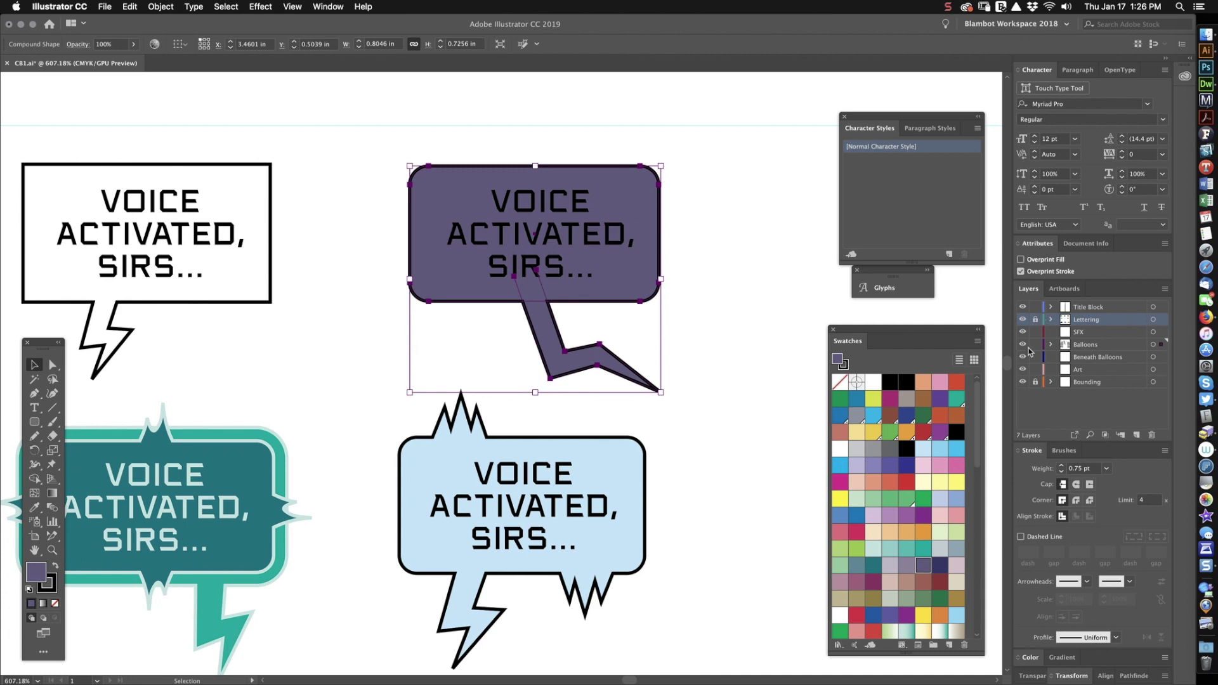
- Color the "VOICE ACTIVATED, SIRS..." lettering in the dark purple balloon with a light purple swatch
click(614, 238)
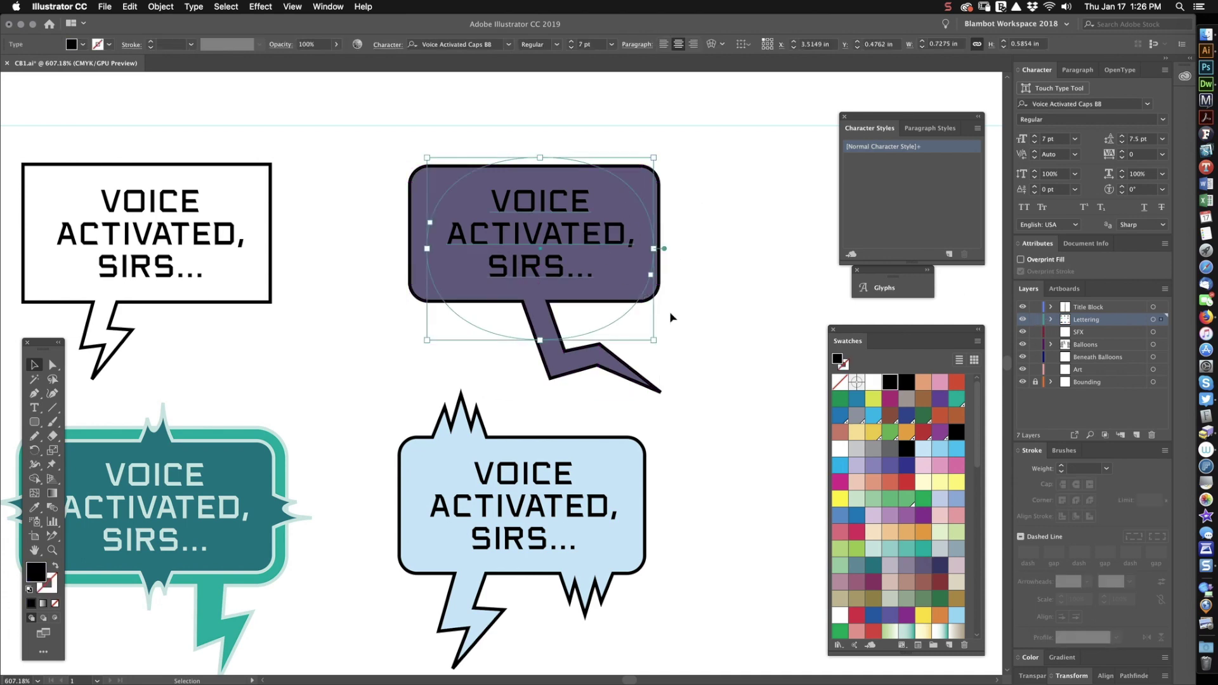
click(857, 467)
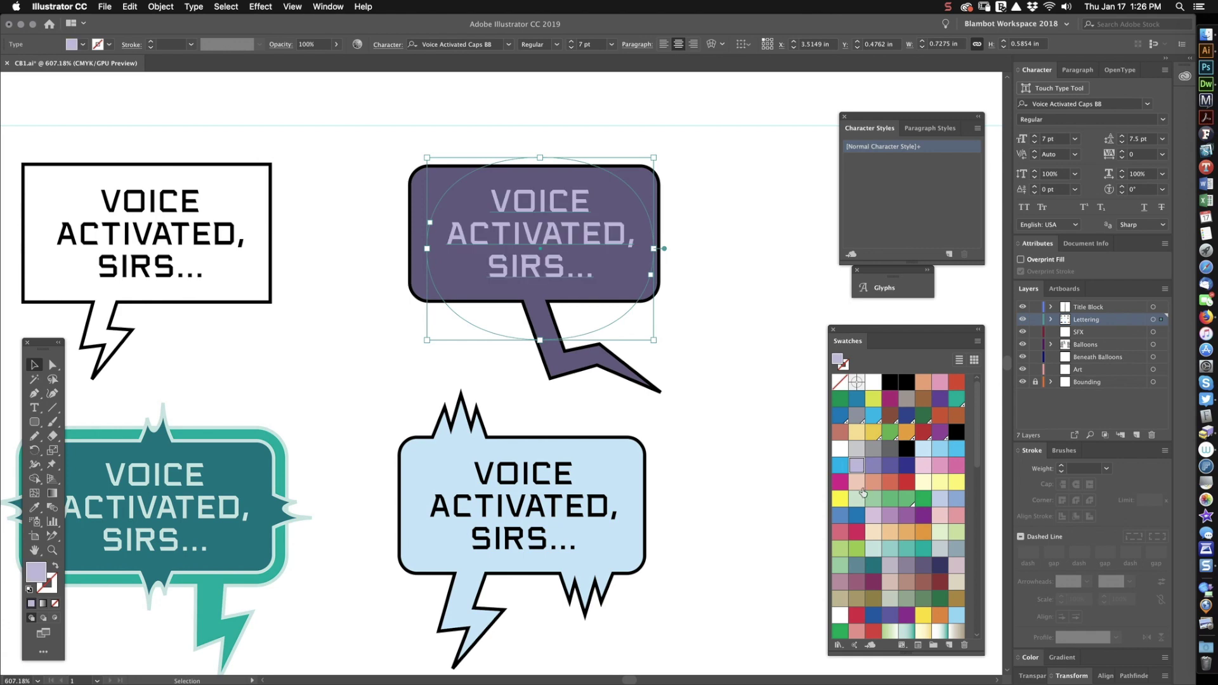
click(775, 373)
- Change the dark purple balloon's outline to the same light purple swatch as its lettering and clear the selection
click(648, 384)
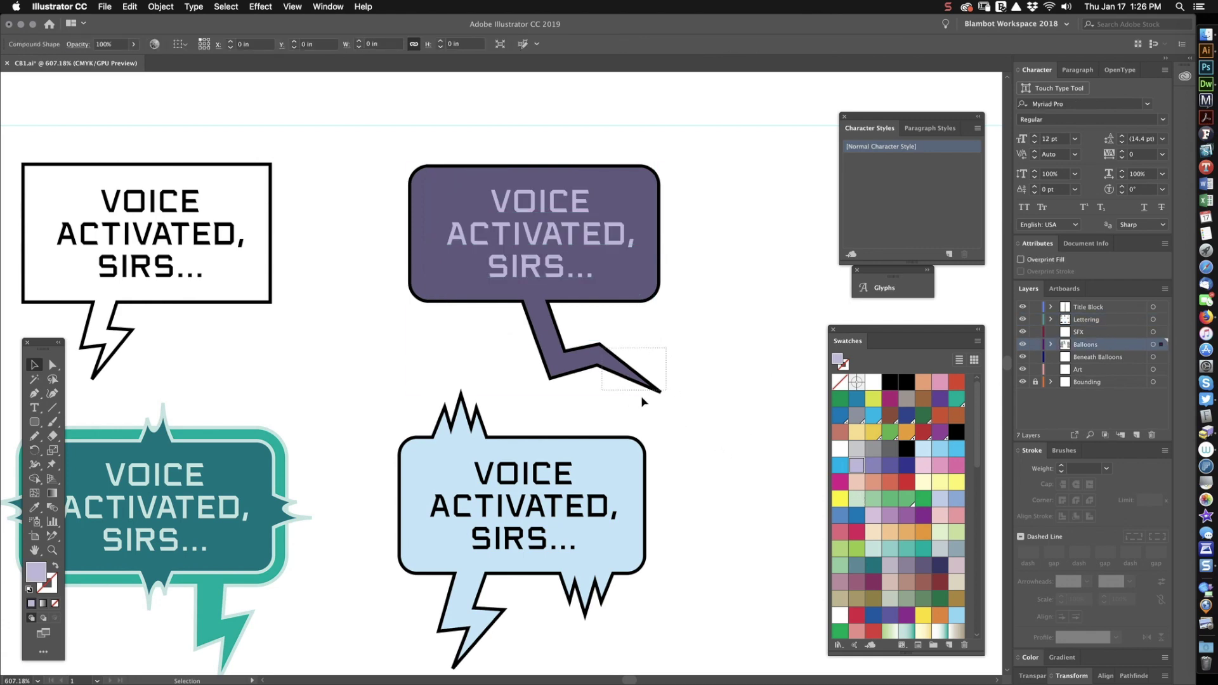
click(844, 365)
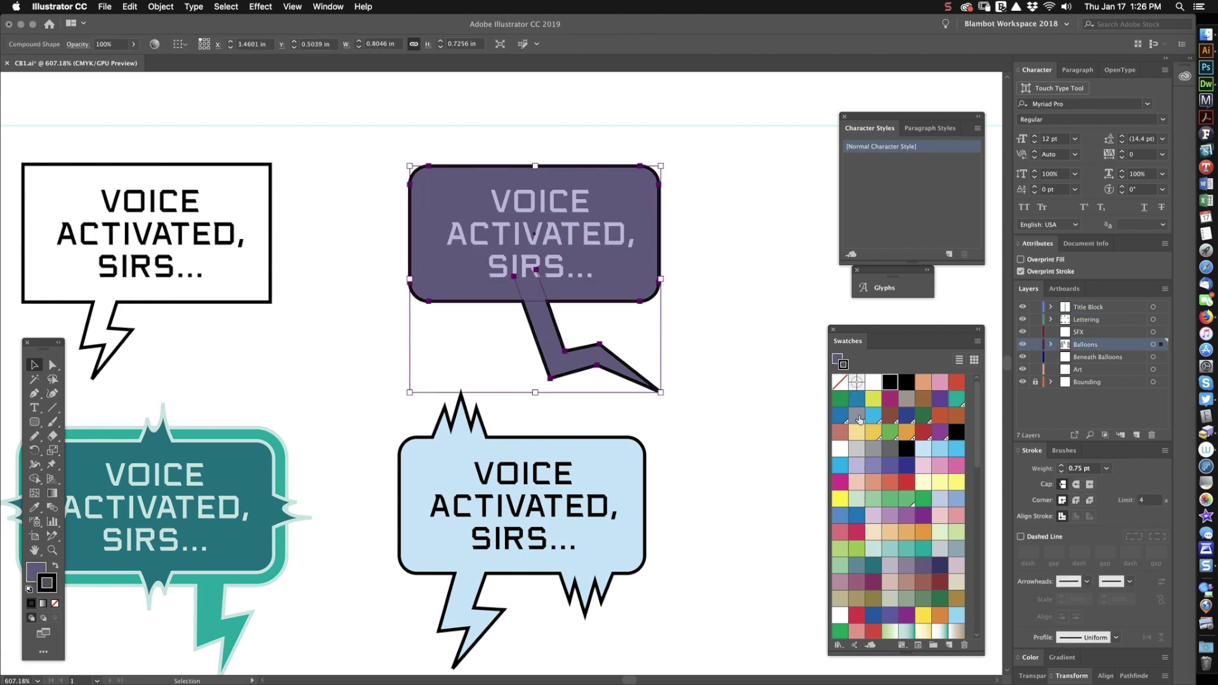
click(857, 469)
click(760, 499)
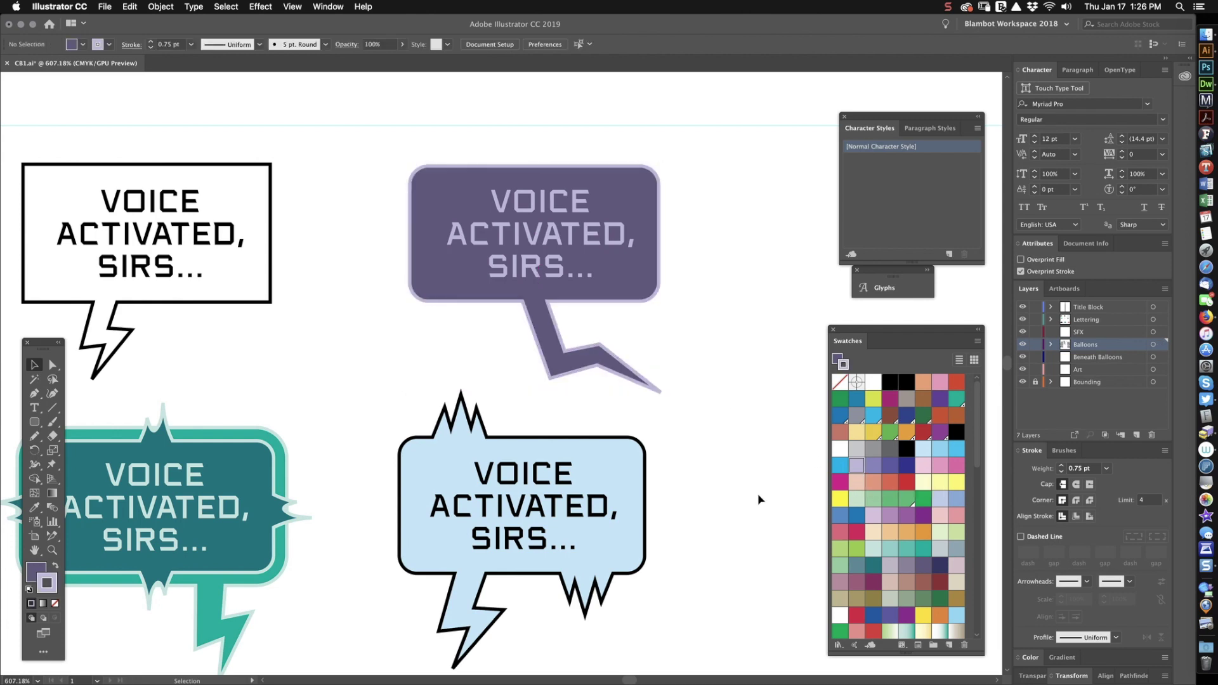
- Examine the black scalloped "X-MEN, PLEASE RETURN TO THE MANSION!" balloon and the burst lines at its corners
key(z)
drag(714, 407, 609, 496)
drag(564, 538, 632, 341)
drag(595, 458, 670, 355)
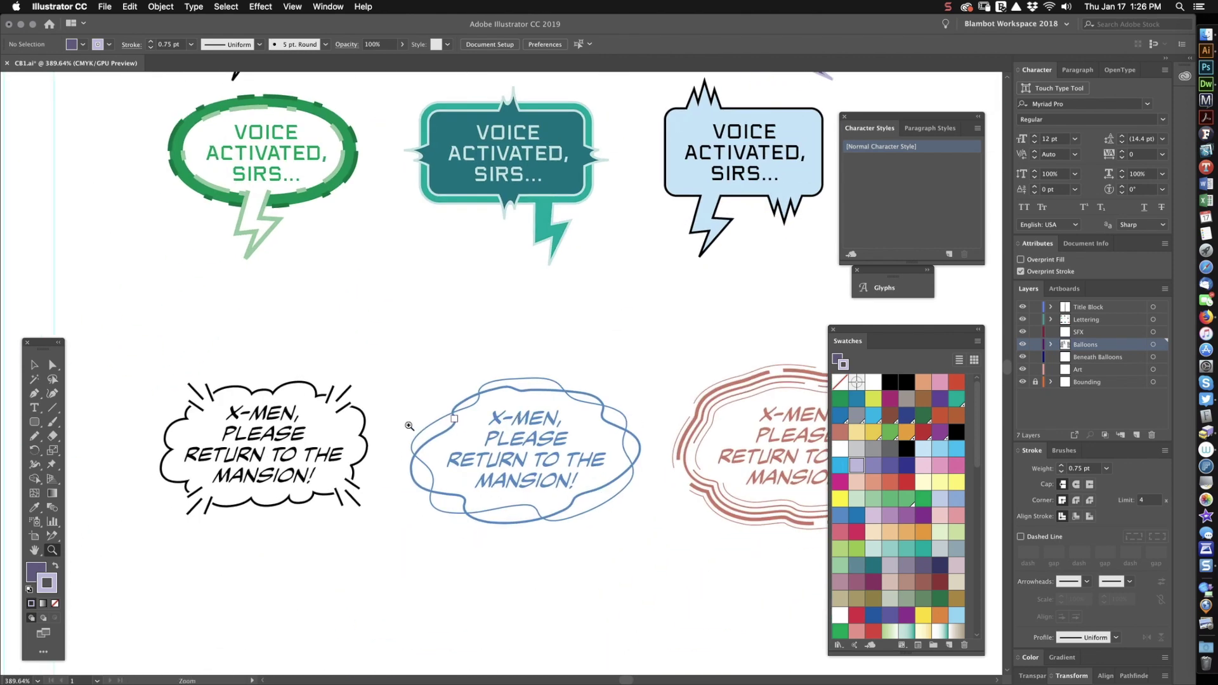
drag(214, 465, 322, 464)
scroll(322, 464, down, 3)
scroll(323, 464, left, 3)
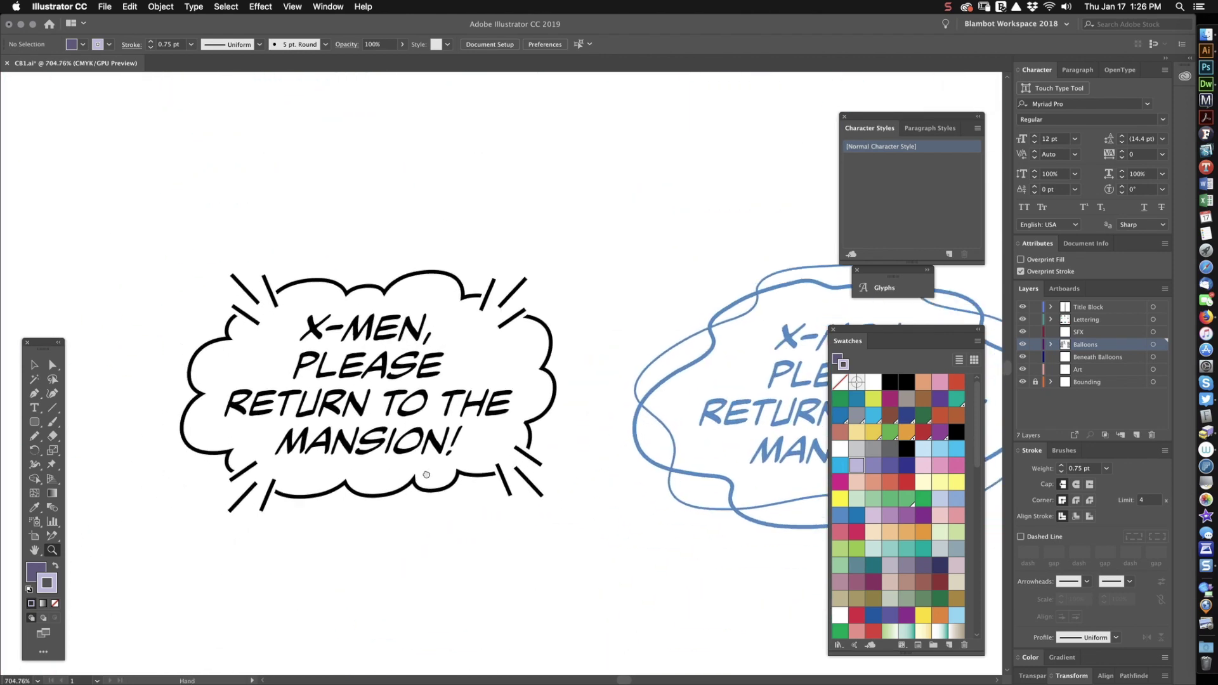
key(v)
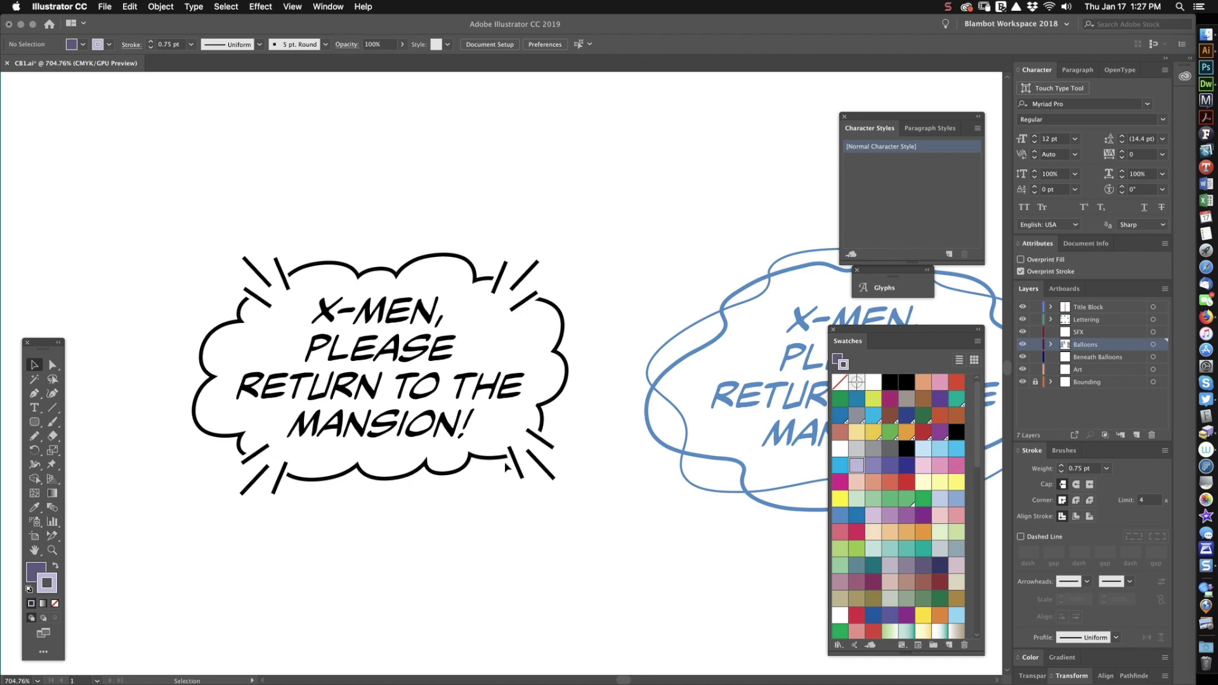
- Look through the collection of ready-made rounded and scalloped balloon shapes on the pasteboard beside the artboard
key(z)
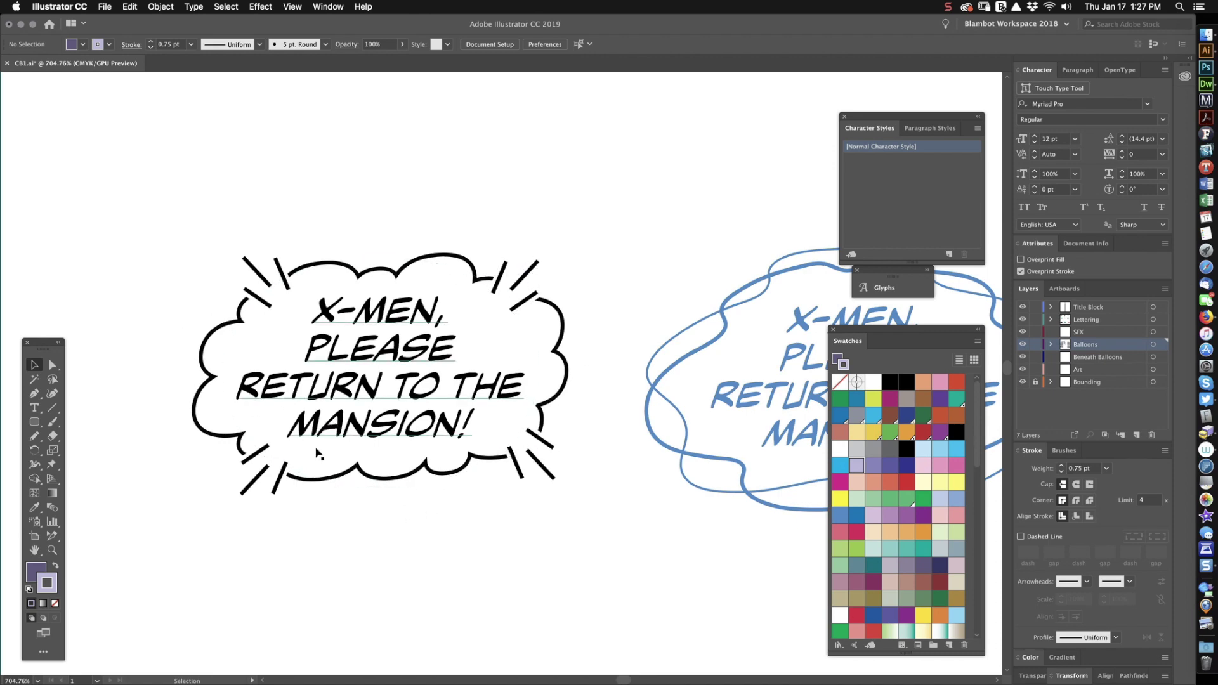
drag(473, 383, 498, 427)
scroll(498, 427, left, 10)
scroll(498, 427, down, 8)
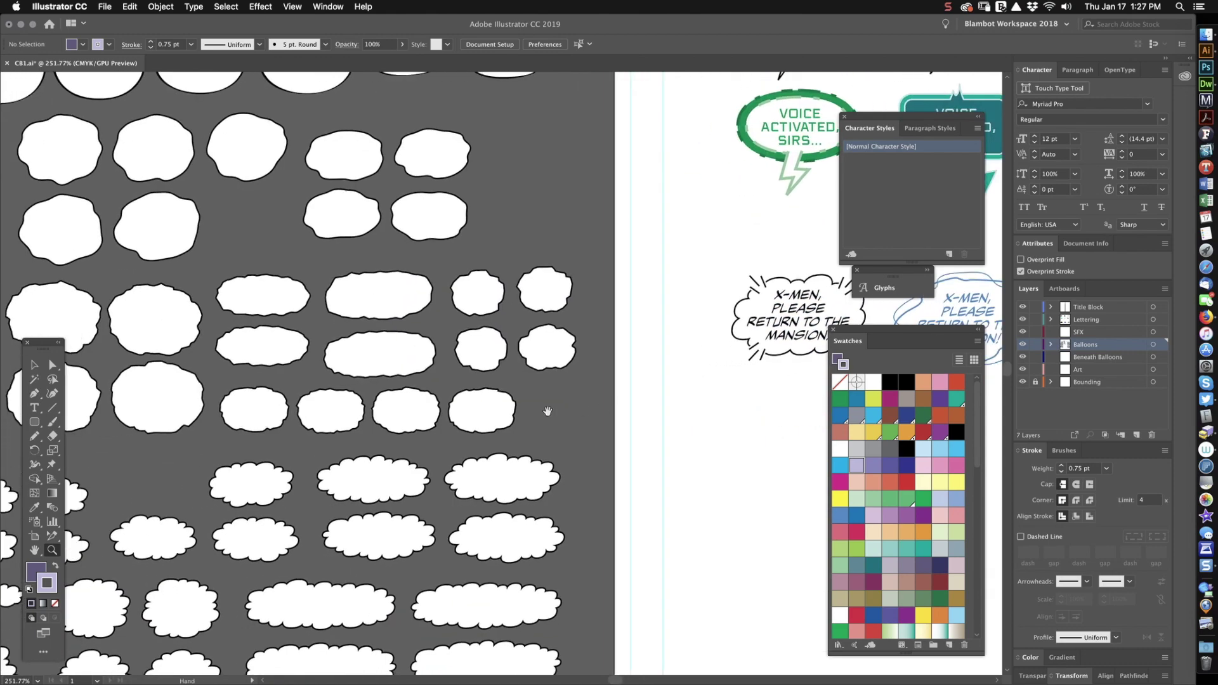
scroll(431, 394, left, 2)
scroll(432, 393, down, 2)
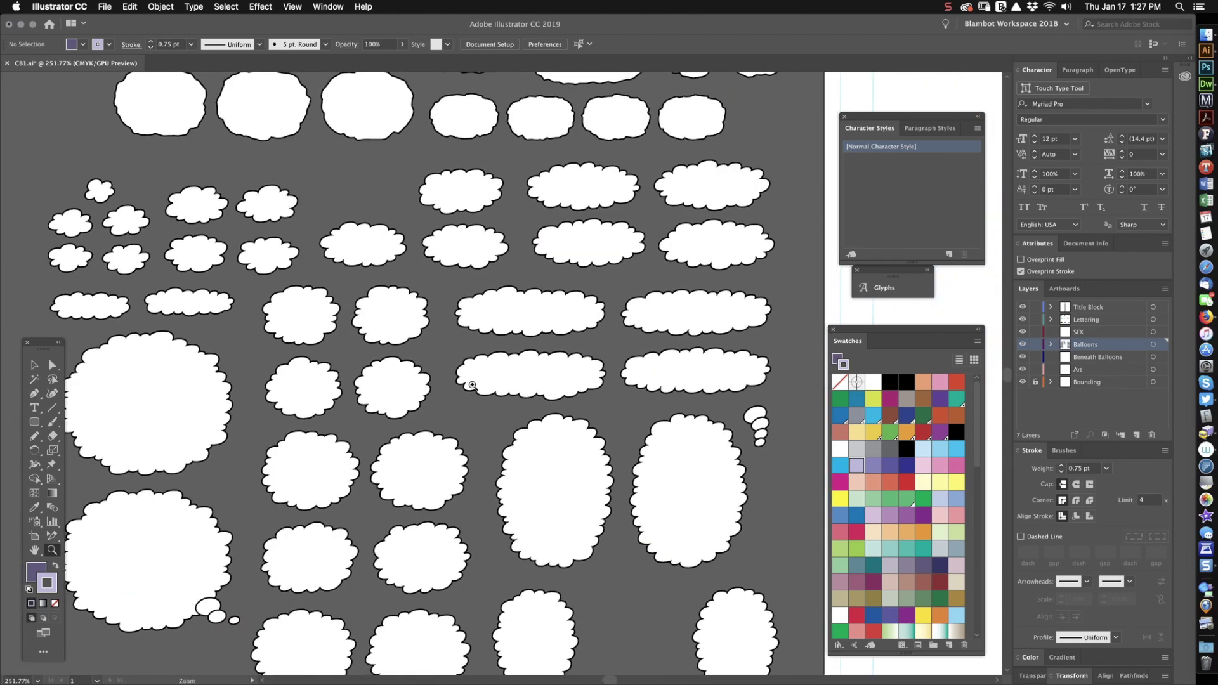
- Return to the black scalloped X-MEN balloon and select its corner burst-line groups one after another to inspect them
drag(502, 311, 145, 520)
drag(601, 343, 480, 404)
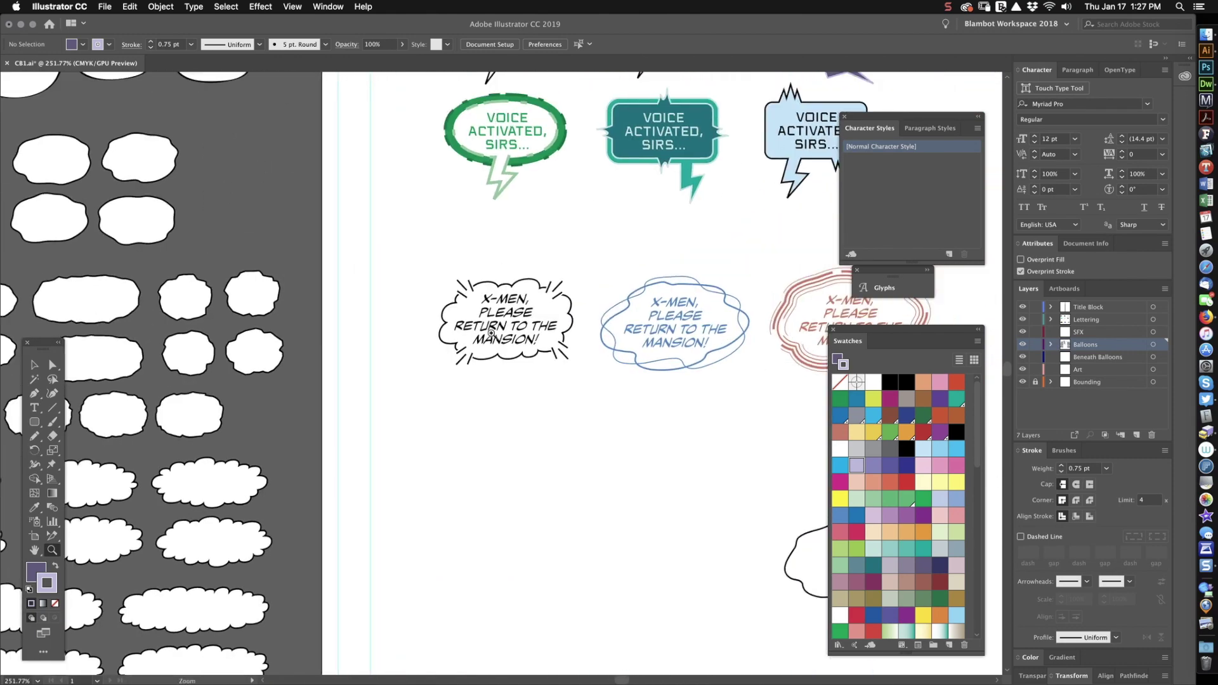
drag(495, 334, 635, 314)
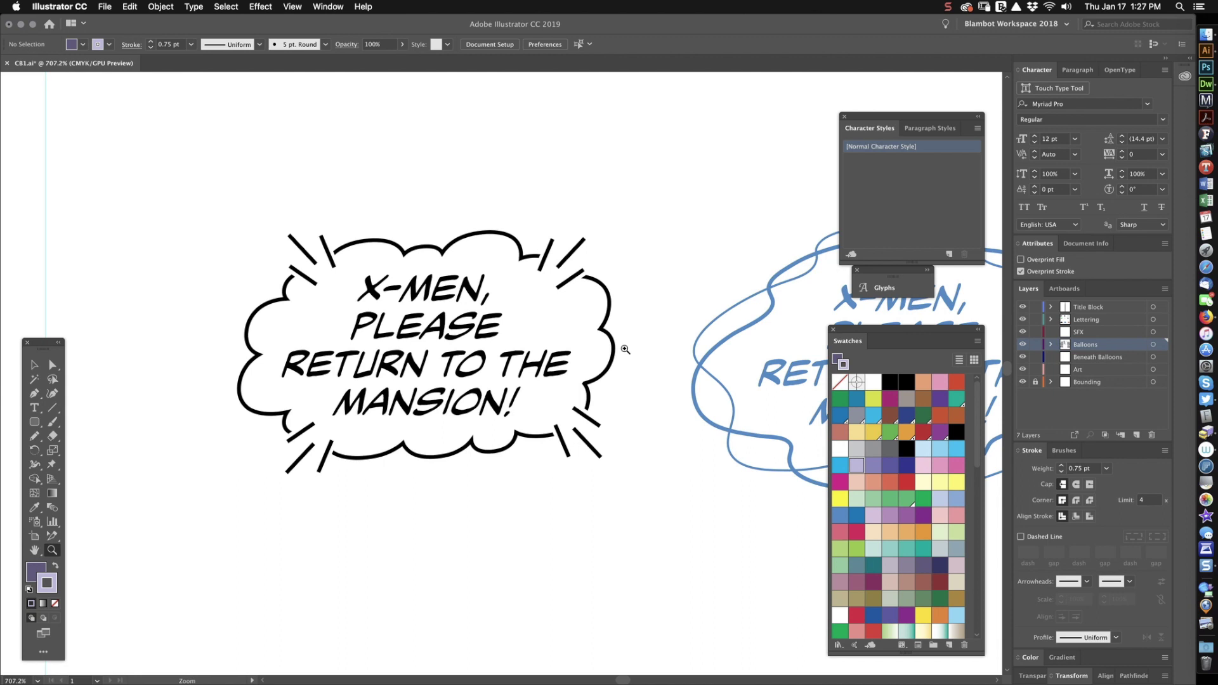
key(v)
click(573, 443)
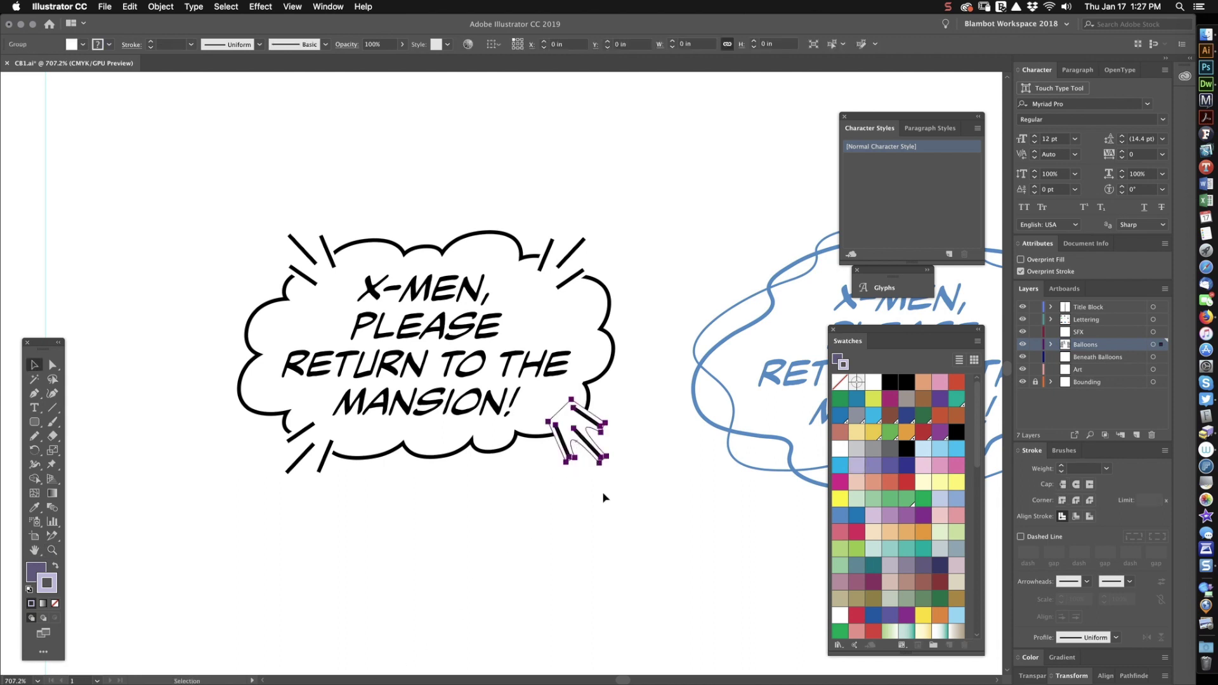
click(568, 255)
click(310, 254)
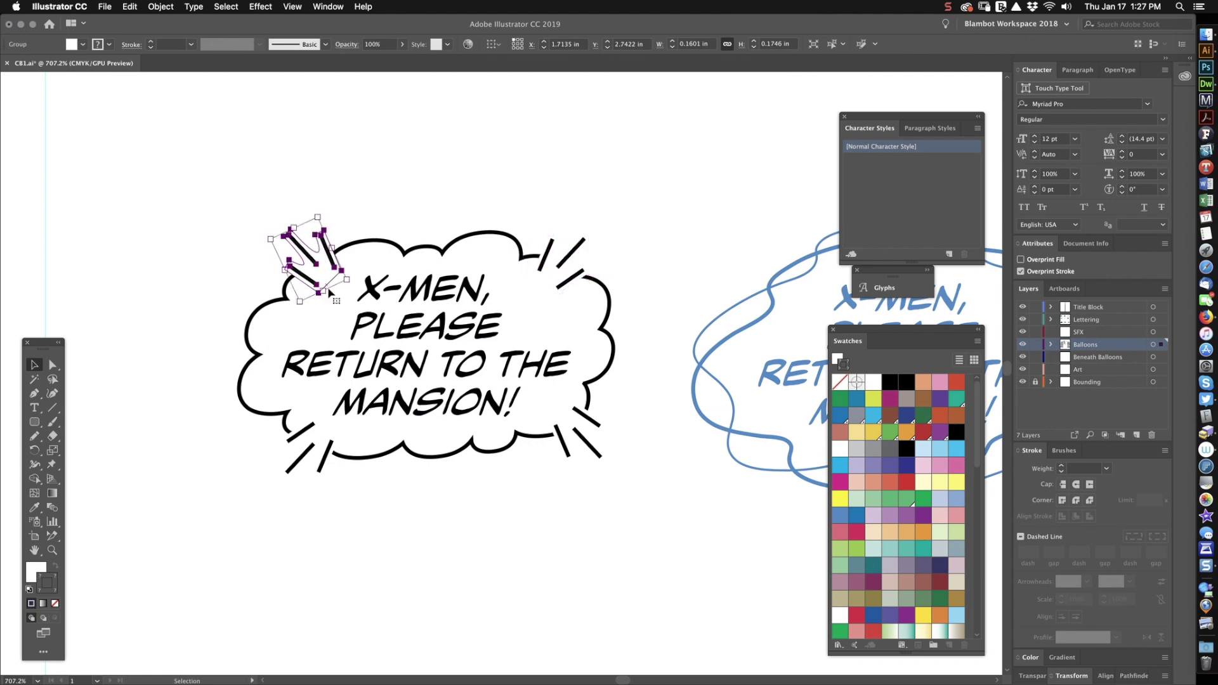
click(319, 456)
- Look at the ready-made burst-line sets on the pasteboard above the artboard
drag(538, 214, 565, 596)
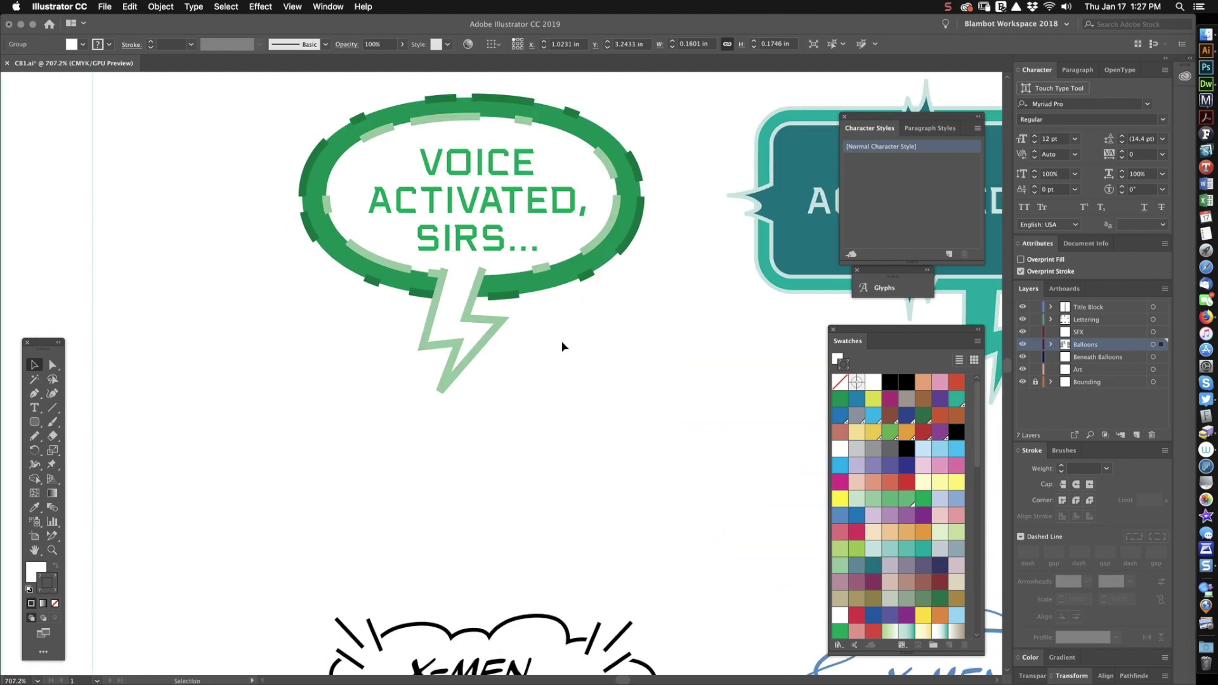
key(z)
alt+click(541, 317)
drag(594, 162, 562, 488)
drag(570, 276, 484, 520)
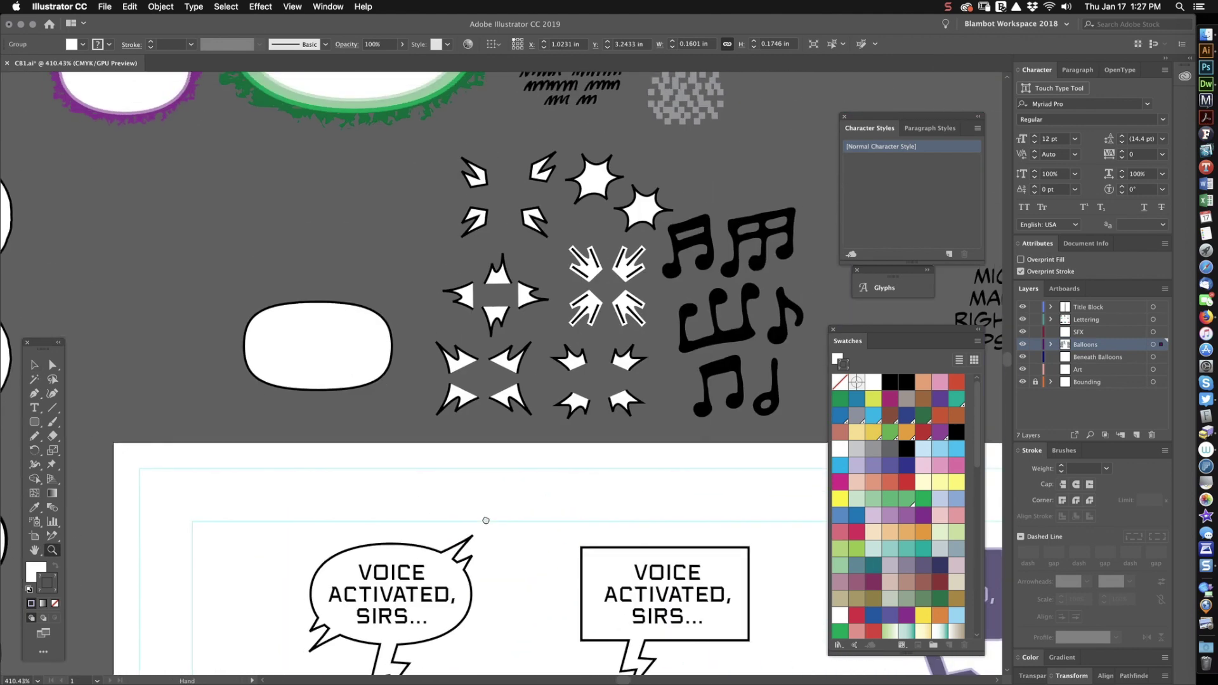
drag(635, 258, 762, 248)
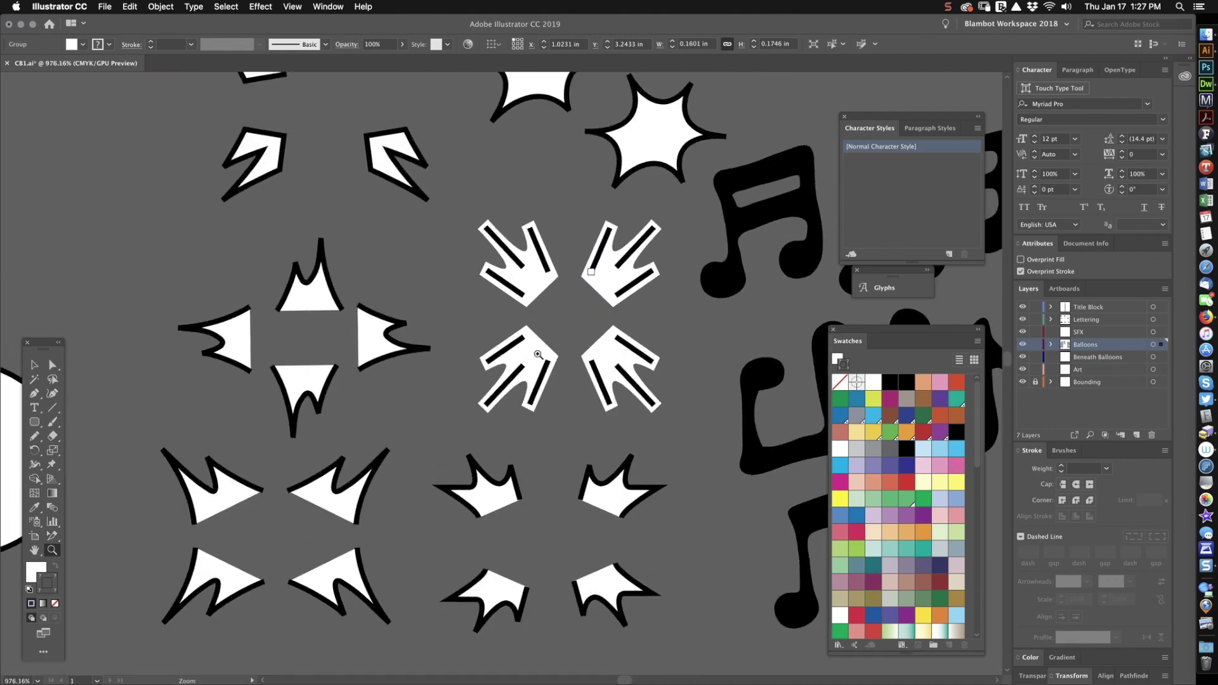
- Inspect the burst-line group at the black balloon's upper-right corner up close by selecting it, and clear the selection
drag(606, 370, 552, 221)
drag(542, 521, 569, 218)
drag(516, 396, 843, 224)
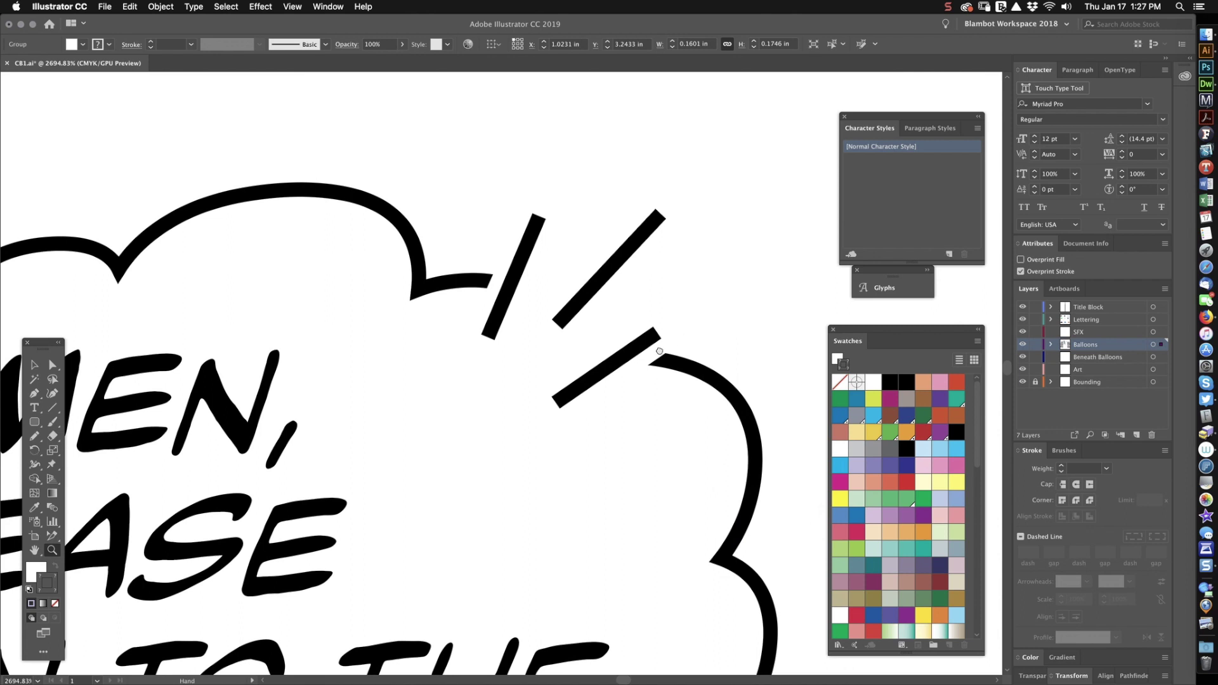
drag(660, 351, 592, 363)
key(v)
click(550, 274)
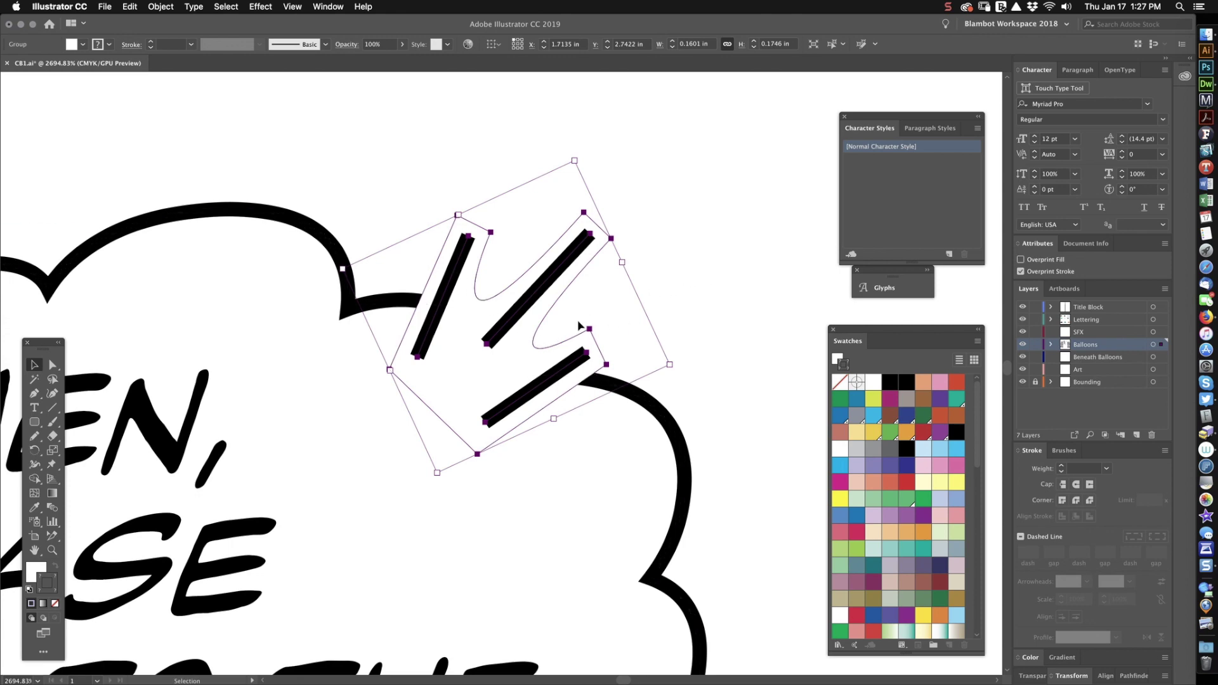
click(682, 265)
- Draw a rectangle about 1.28 by 1.02 in around the black balloon and send it to the back
drag(673, 274, 516, 434)
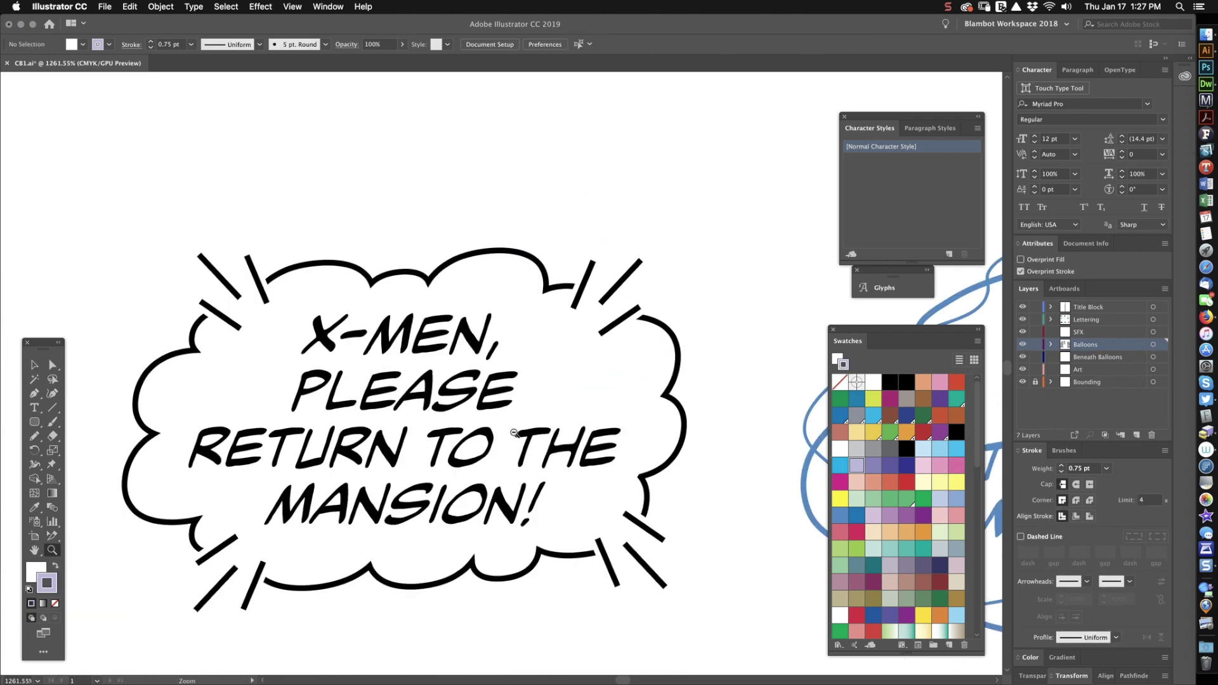
drag(620, 346, 573, 396)
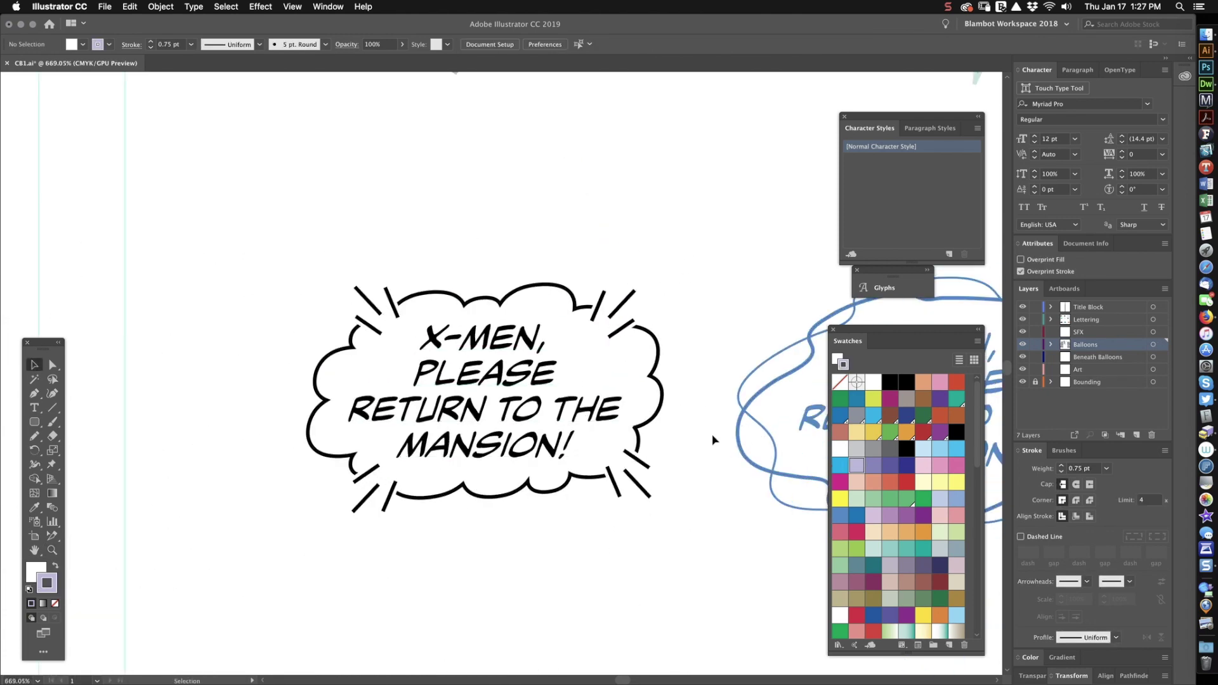
key(m)
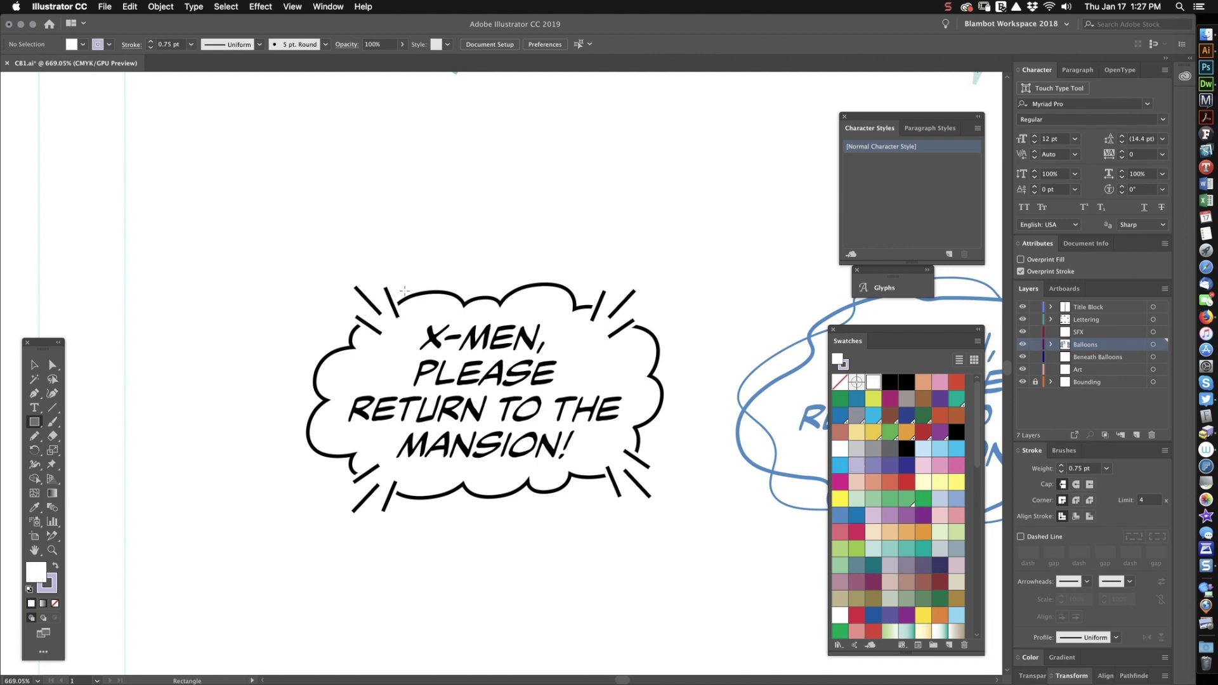
drag(270, 234, 399, 274)
drag(478, 303, 711, 582)
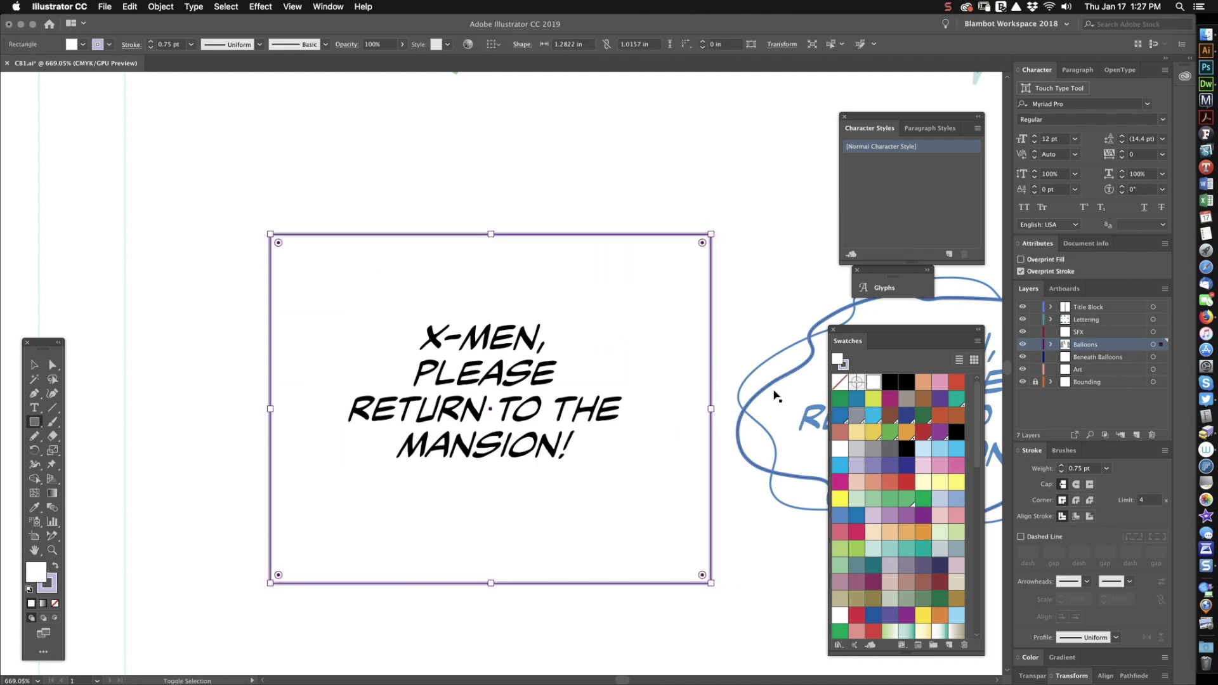
key(super+shift+bracketleft)
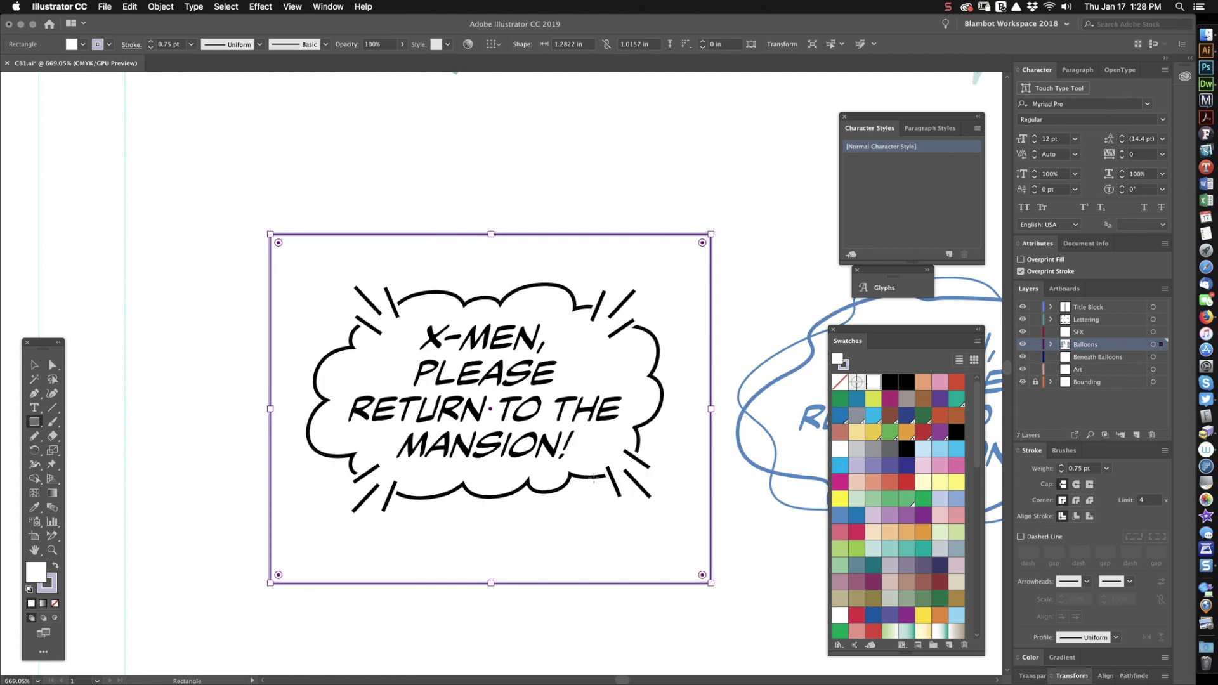
- Fill the rectangle behind the black balloon with a dark purple swatch, and delete it once the balloon has been viewed against it
key(v)
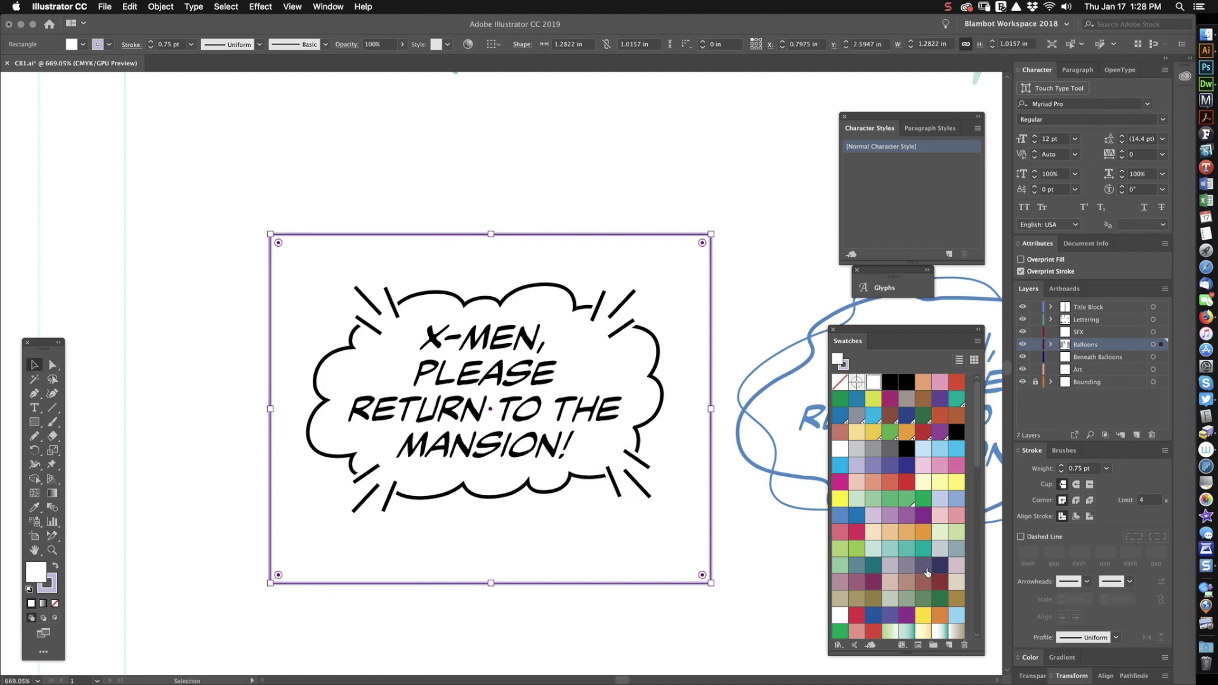
click(924, 565)
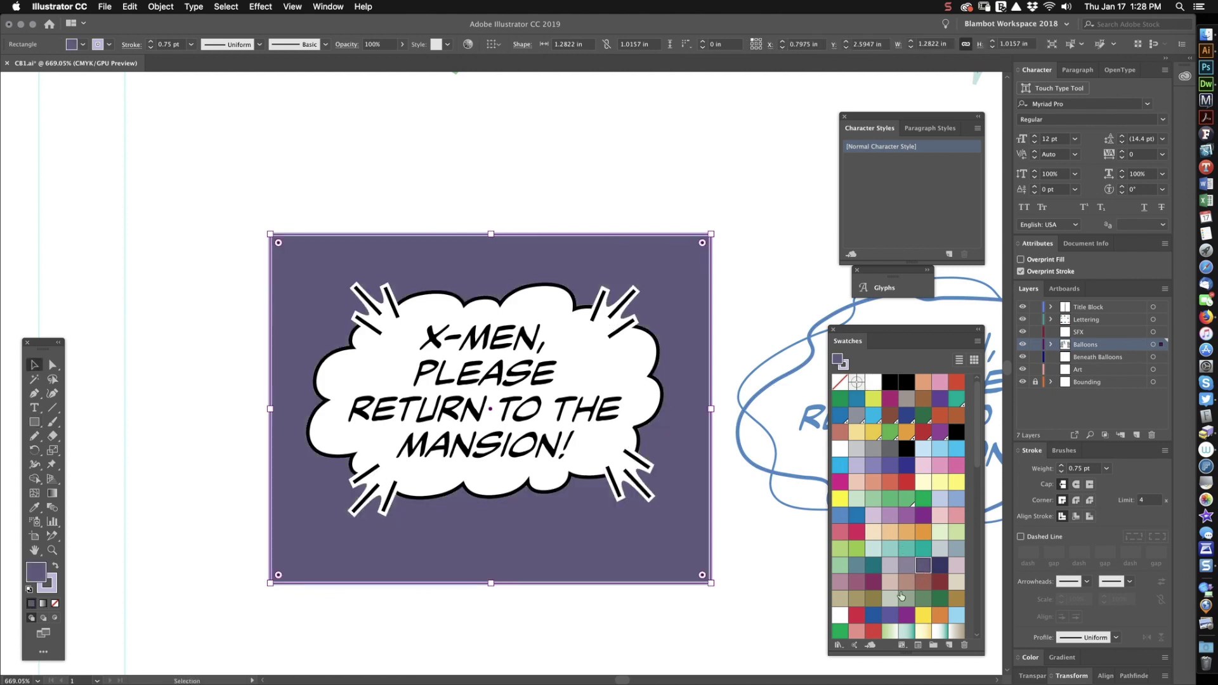
click(609, 184)
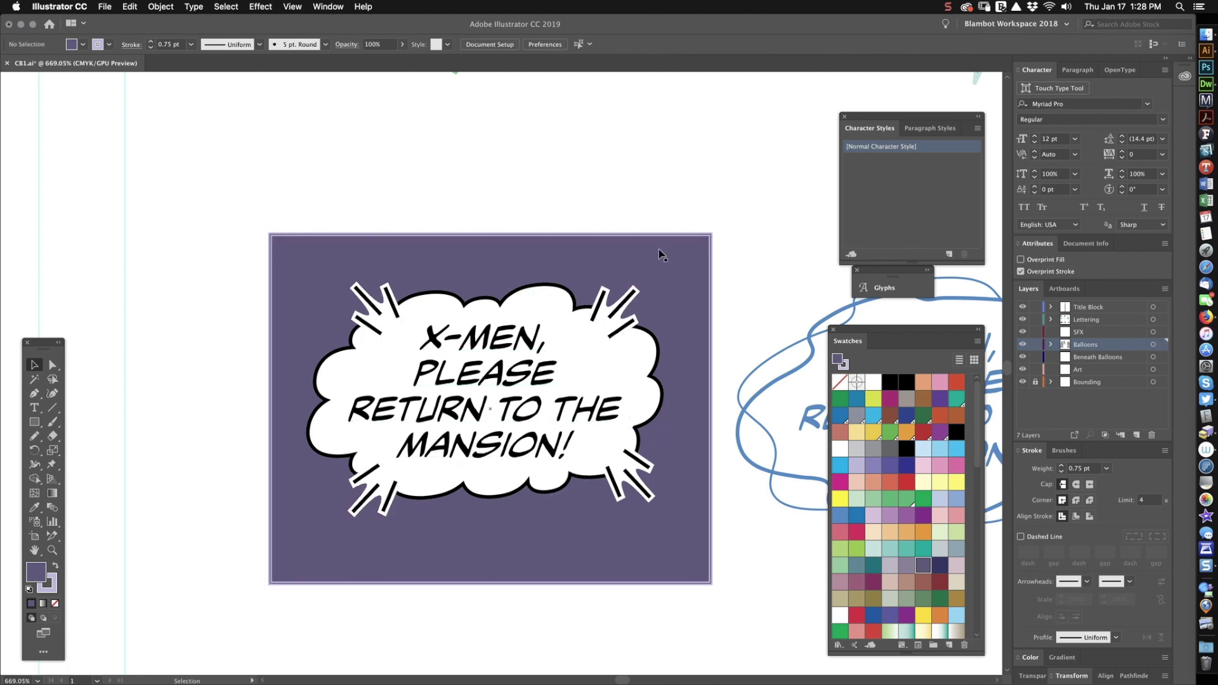
click(694, 273)
key(Delete)
- Examine the crossing outlines of the blue X-MEN balloon up close, and select its thin outer outline to inspect it
key(space)
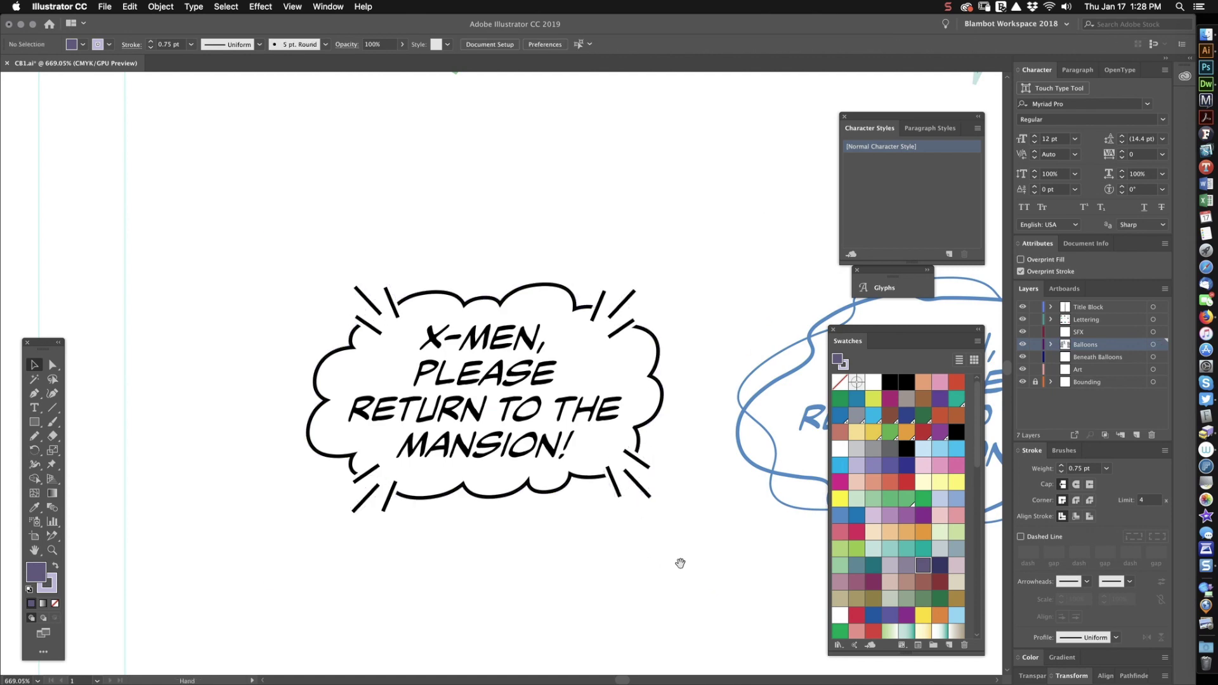
drag(681, 564, 405, 546)
drag(599, 548, 406, 493)
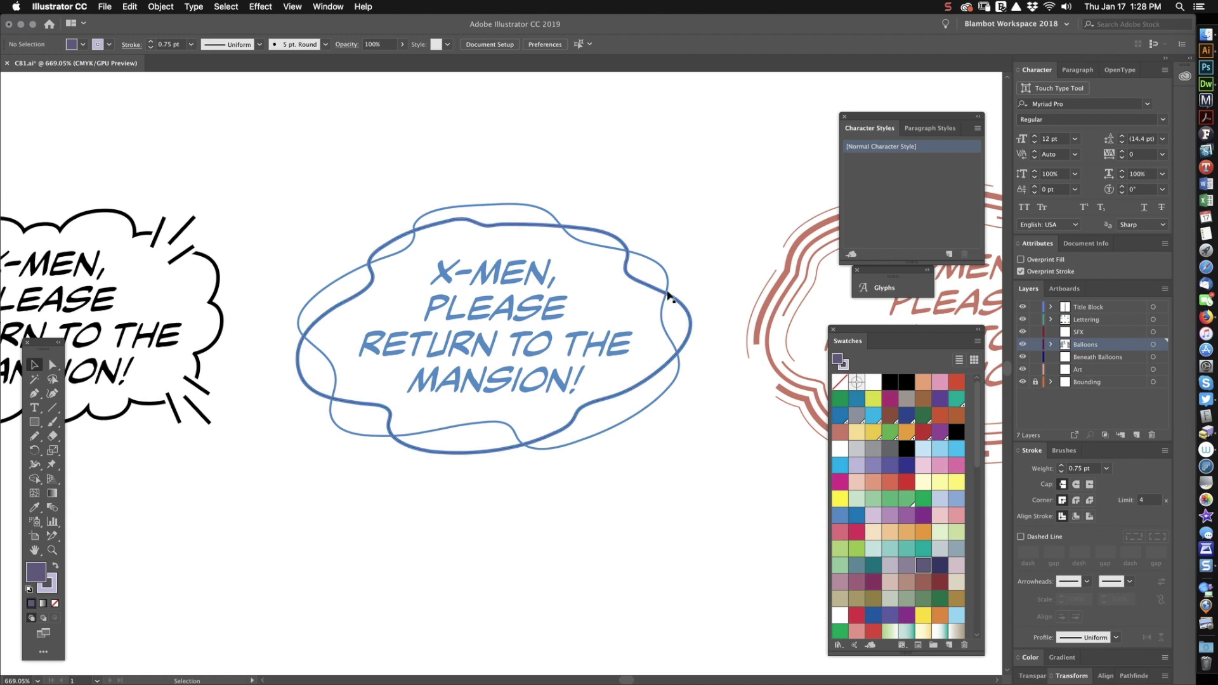
key(z)
drag(613, 246, 666, 220)
drag(657, 266, 772, 209)
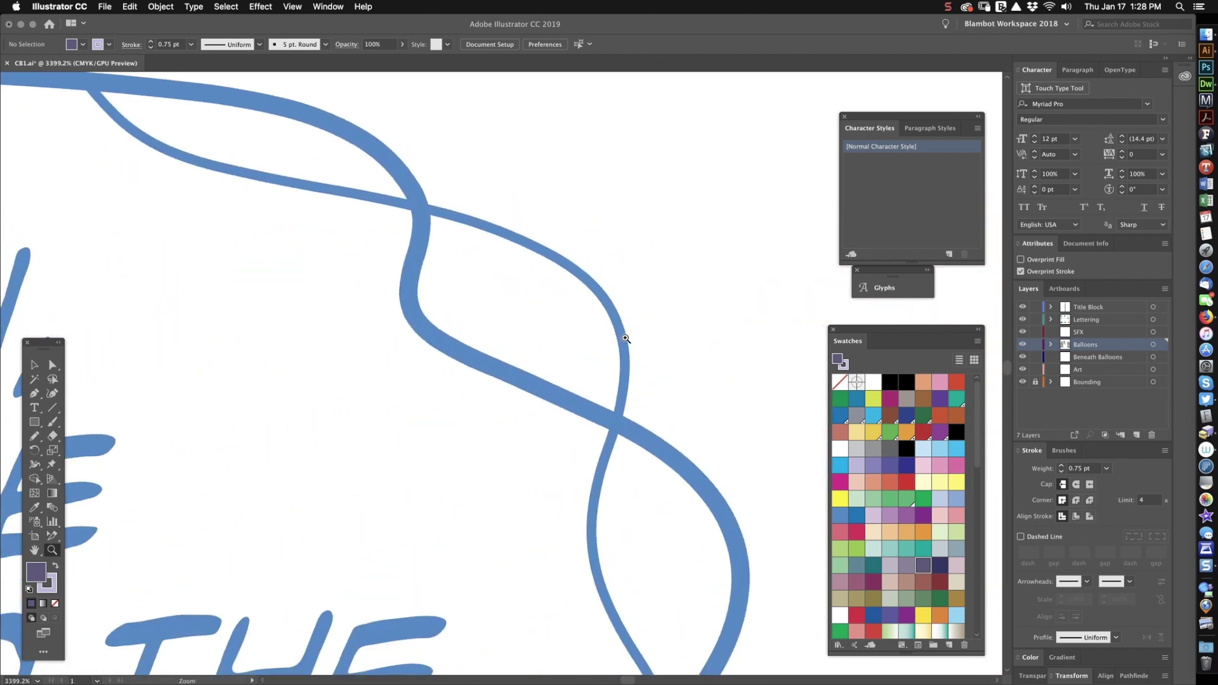
drag(683, 233, 429, 436)
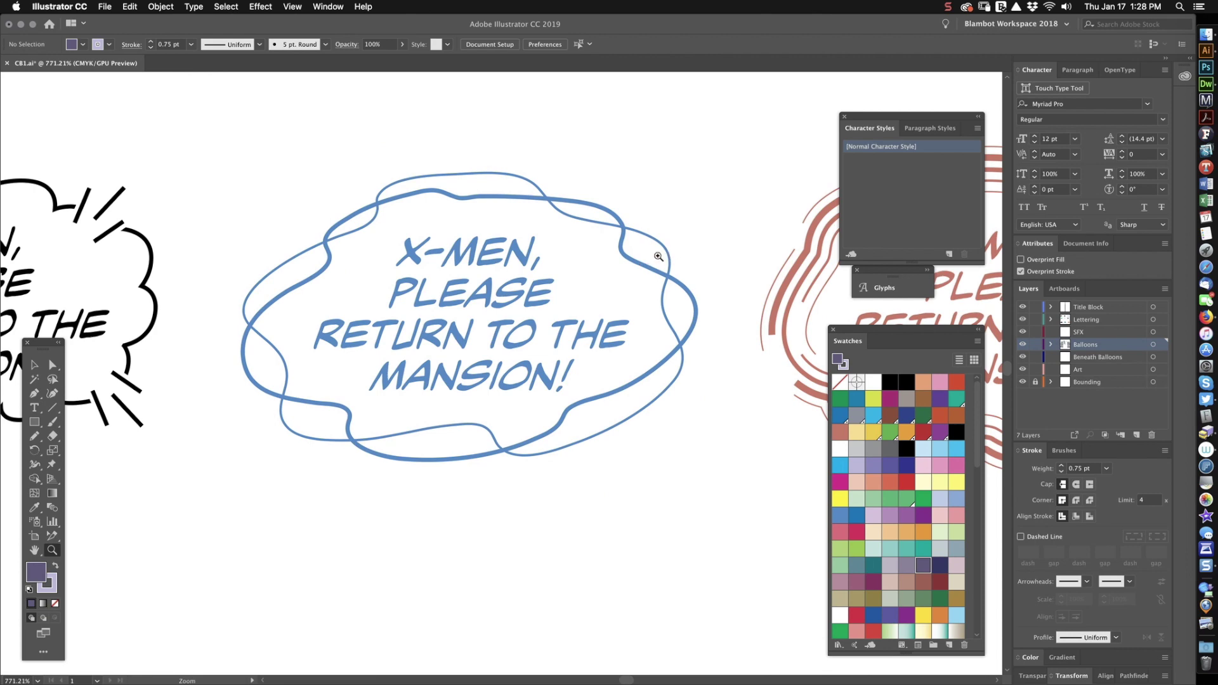
key(v)
drag(664, 252, 665, 253)
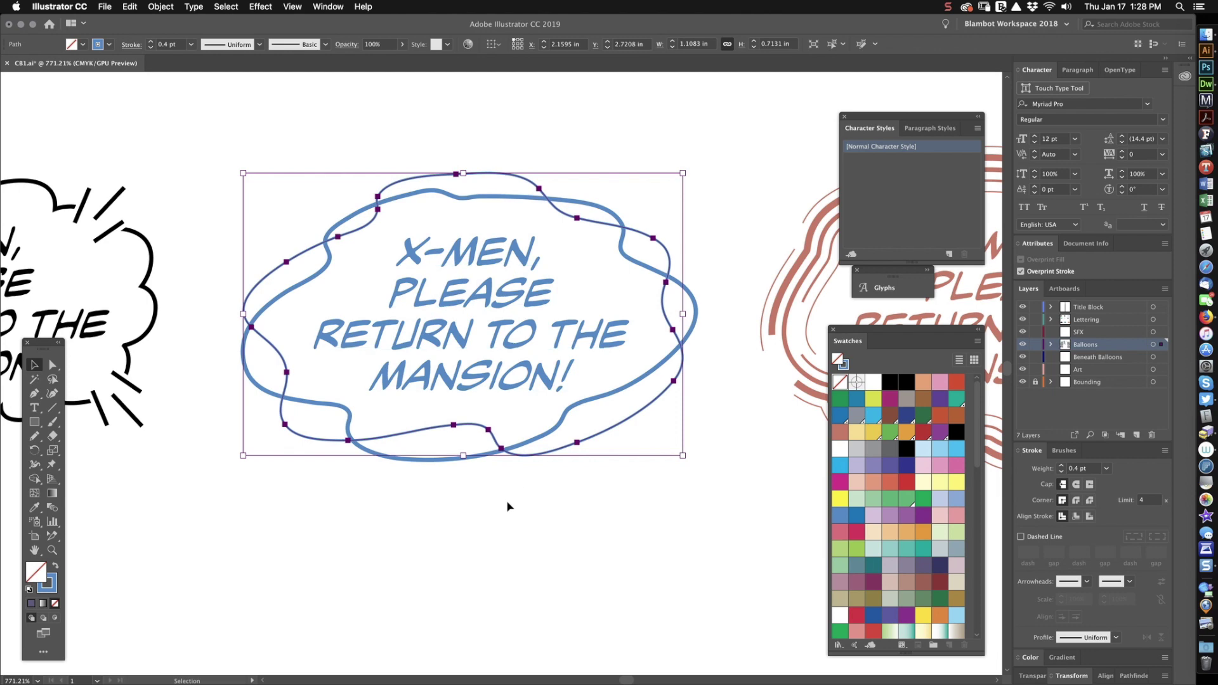
click(508, 550)
- Draw a rectangle about 1.44 by 1.05 in around the blue balloon, fill it with teal and send it to the back
key(m)
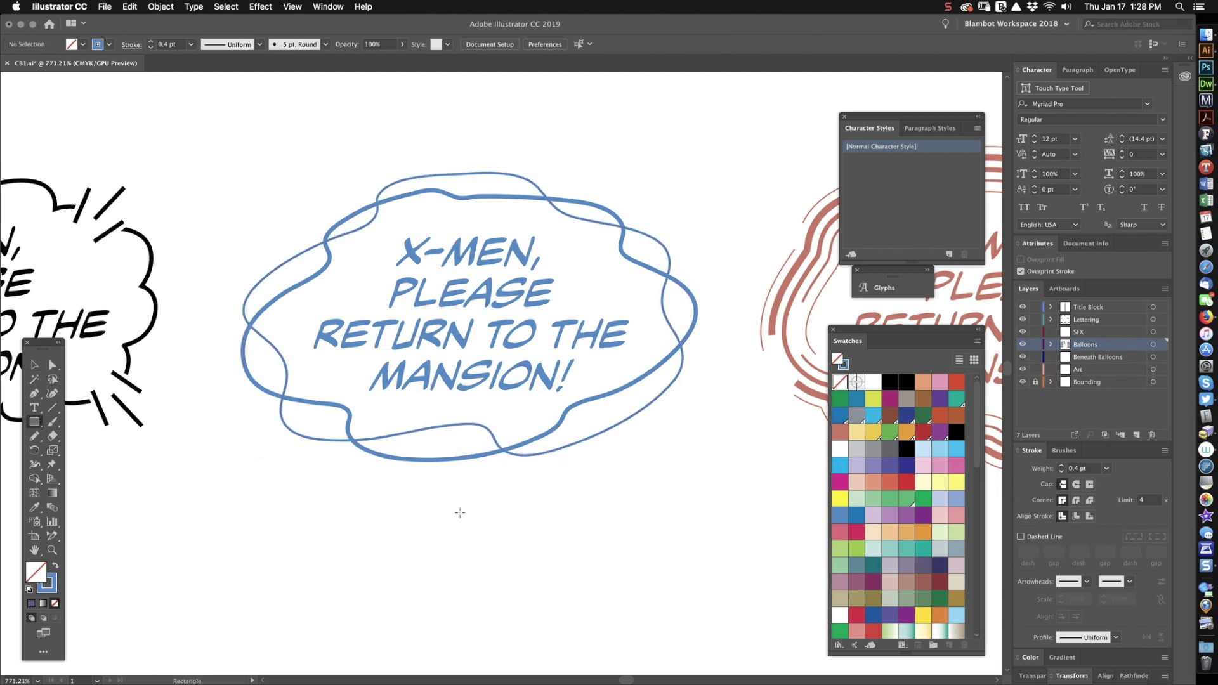
drag(187, 118, 749, 530)
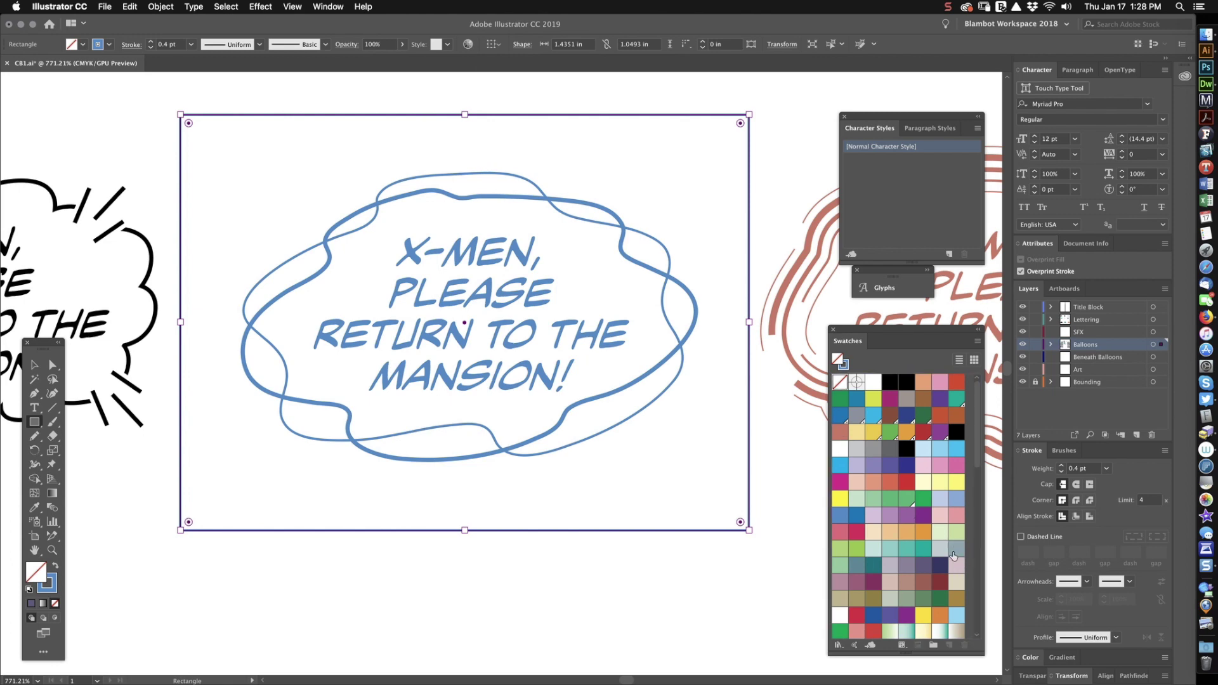
click(857, 565)
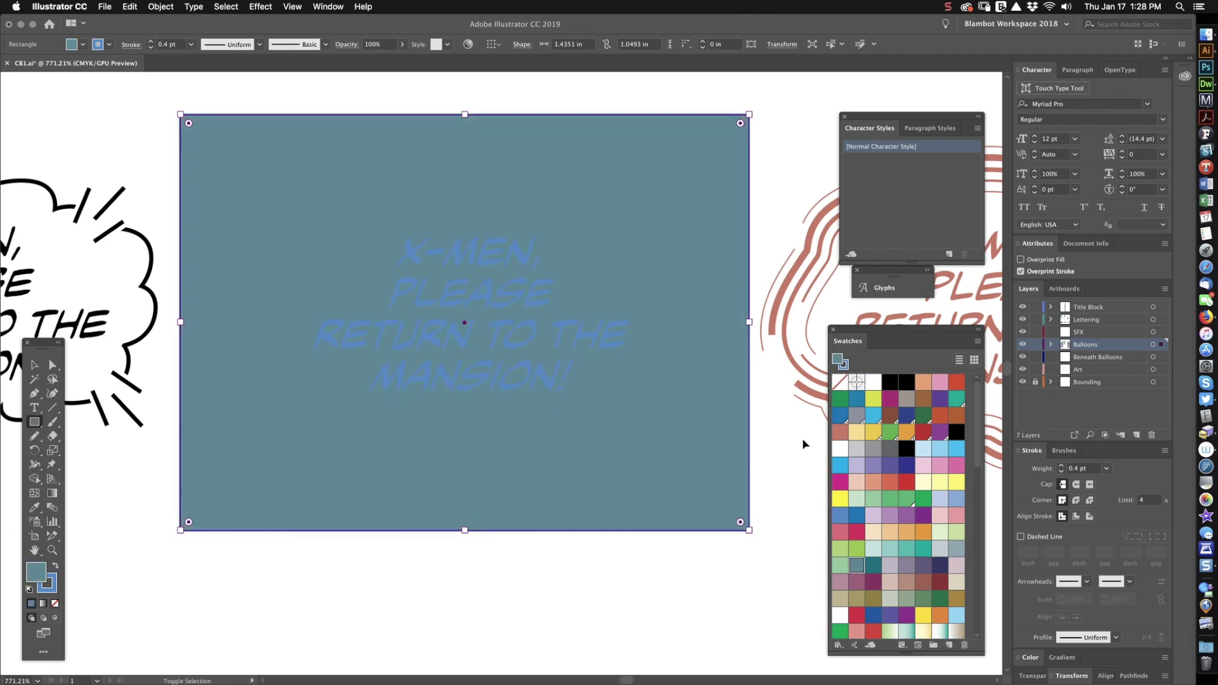
key(super+shift+bracketleft)
key(v)
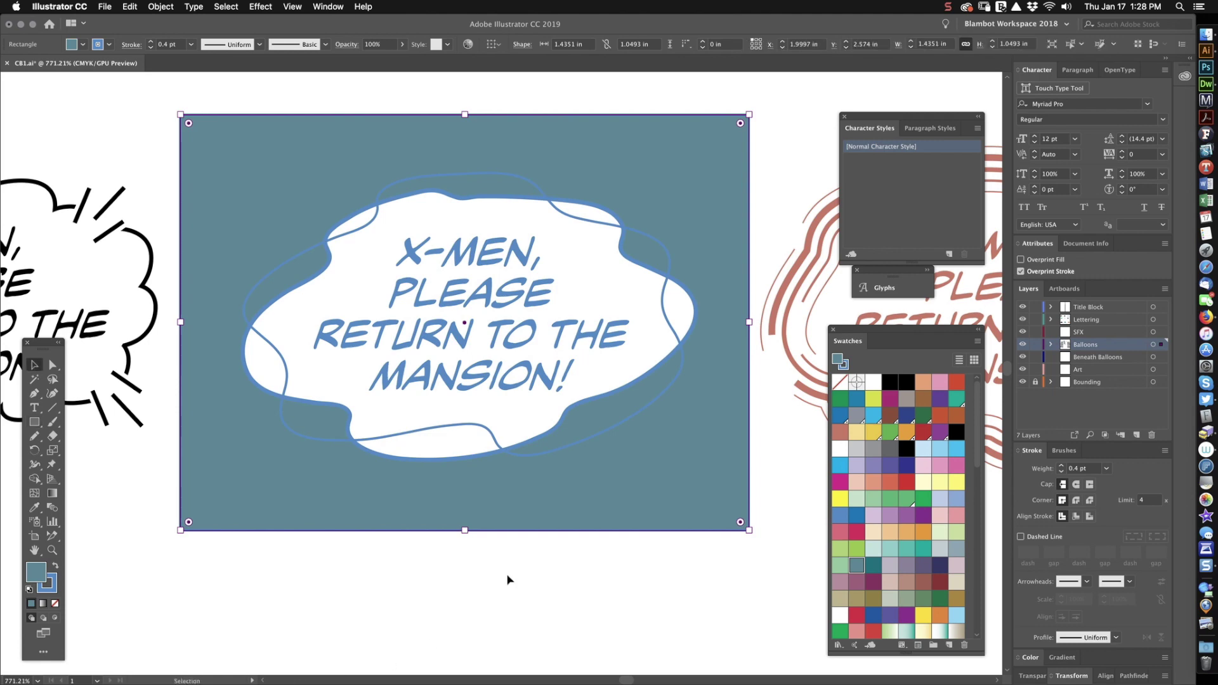
- Recolor the rectangle behind the blue balloon light purple, and delete it once the balloon has been viewed against it
click(857, 466)
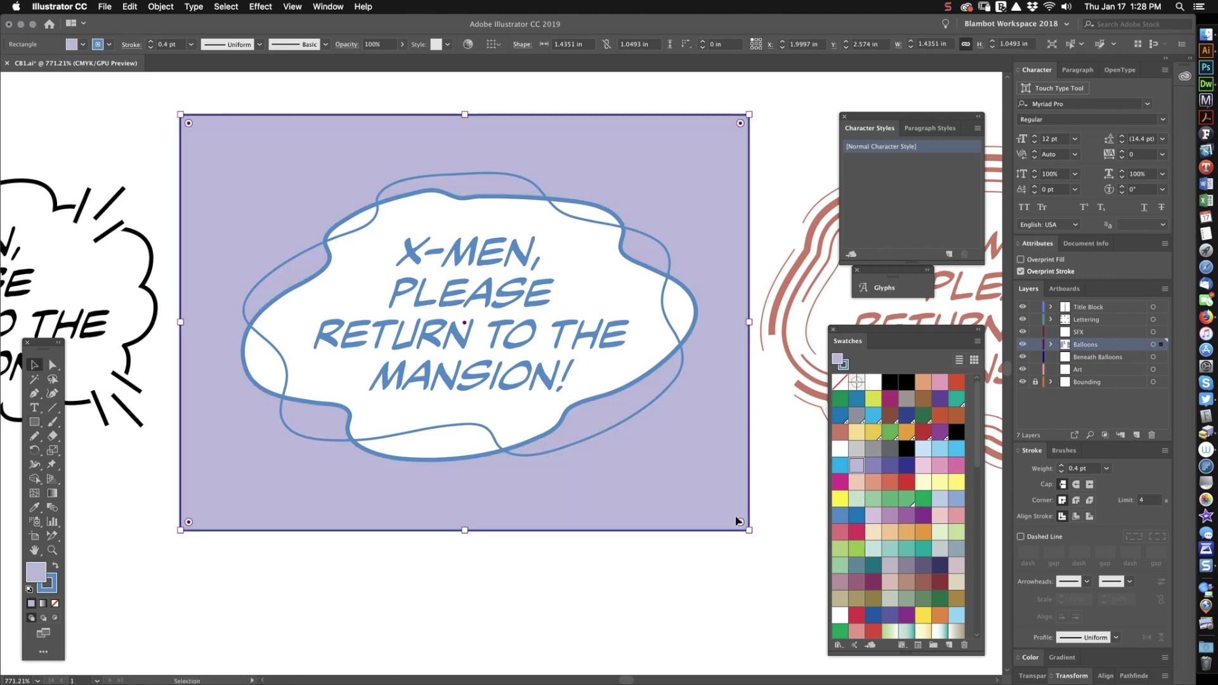
click(587, 582)
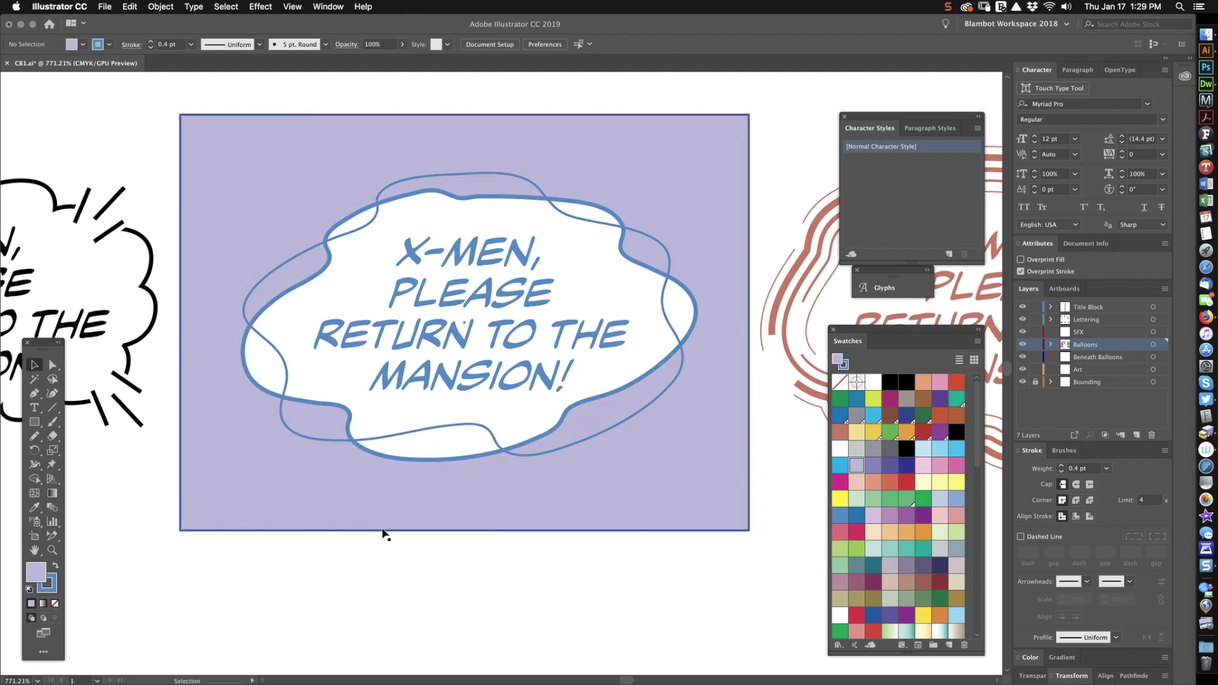
click(746, 531)
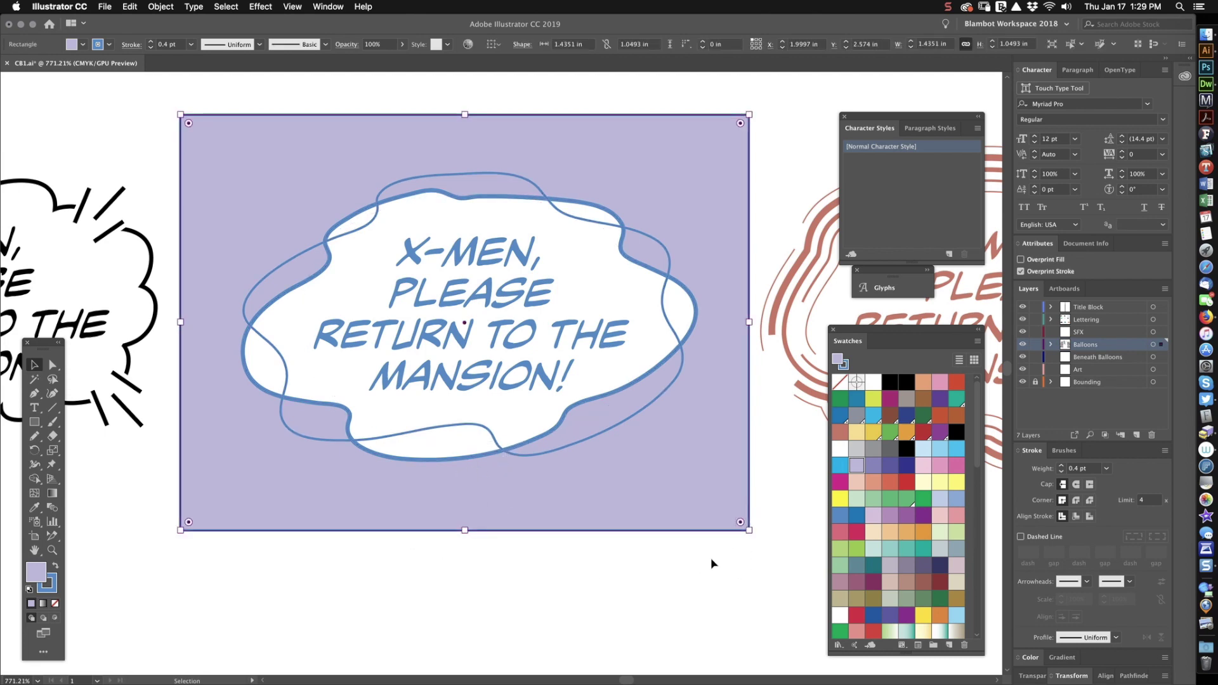
key(Delete)
- Look through the ready-made double-outline balloons and wavy tail shapes on the pasteboard beside the artboard
key(z)
alt+click(288, 574)
alt+click(288, 574)
alt+click(288, 574)
alt+click(288, 574)
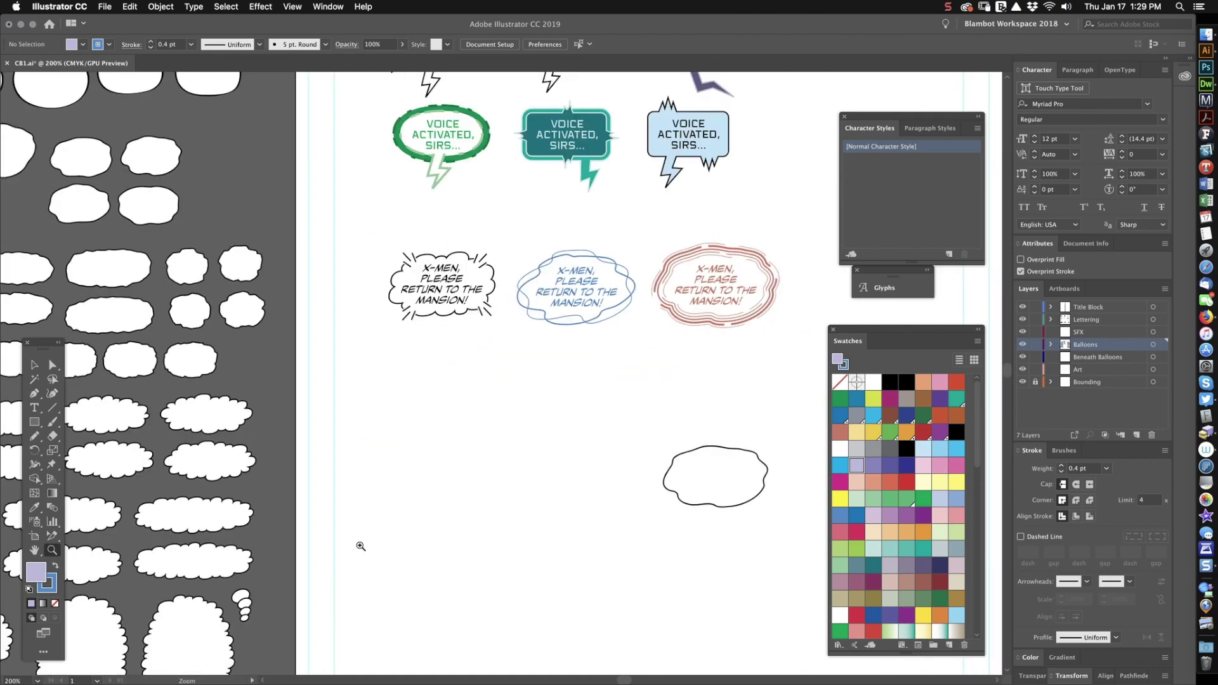
drag(309, 571, 628, 394)
drag(344, 448, 307, 442)
drag(259, 548, 341, 385)
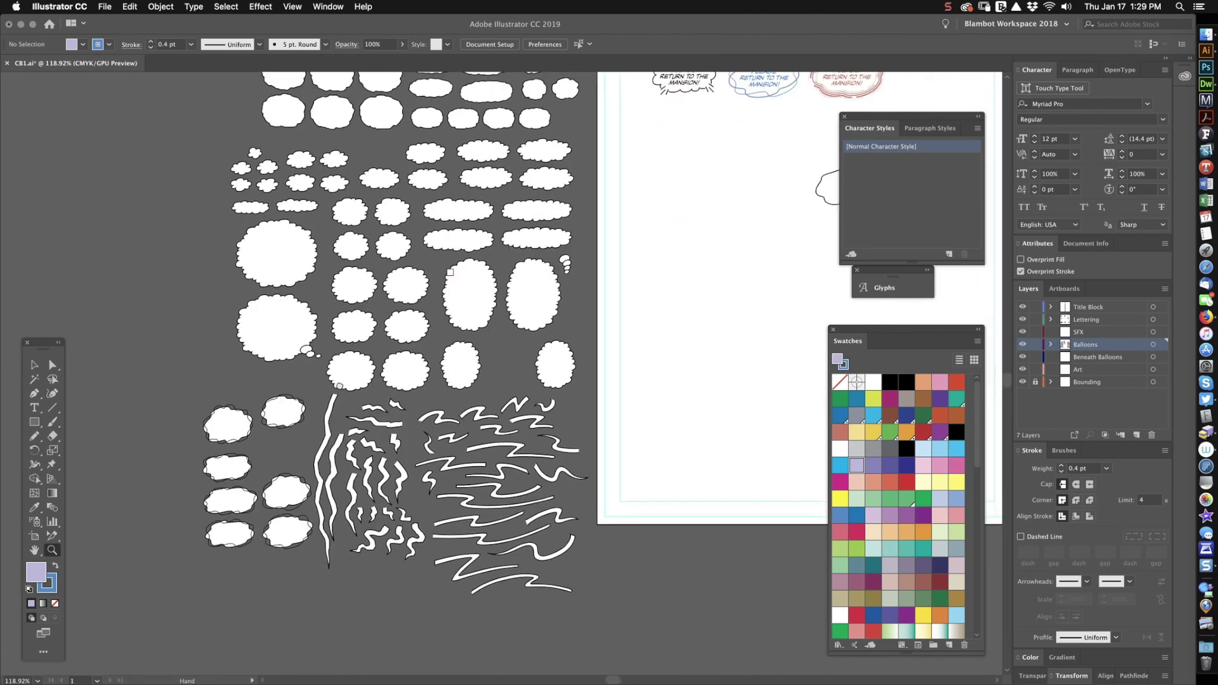
drag(244, 473, 438, 382)
drag(370, 460, 432, 369)
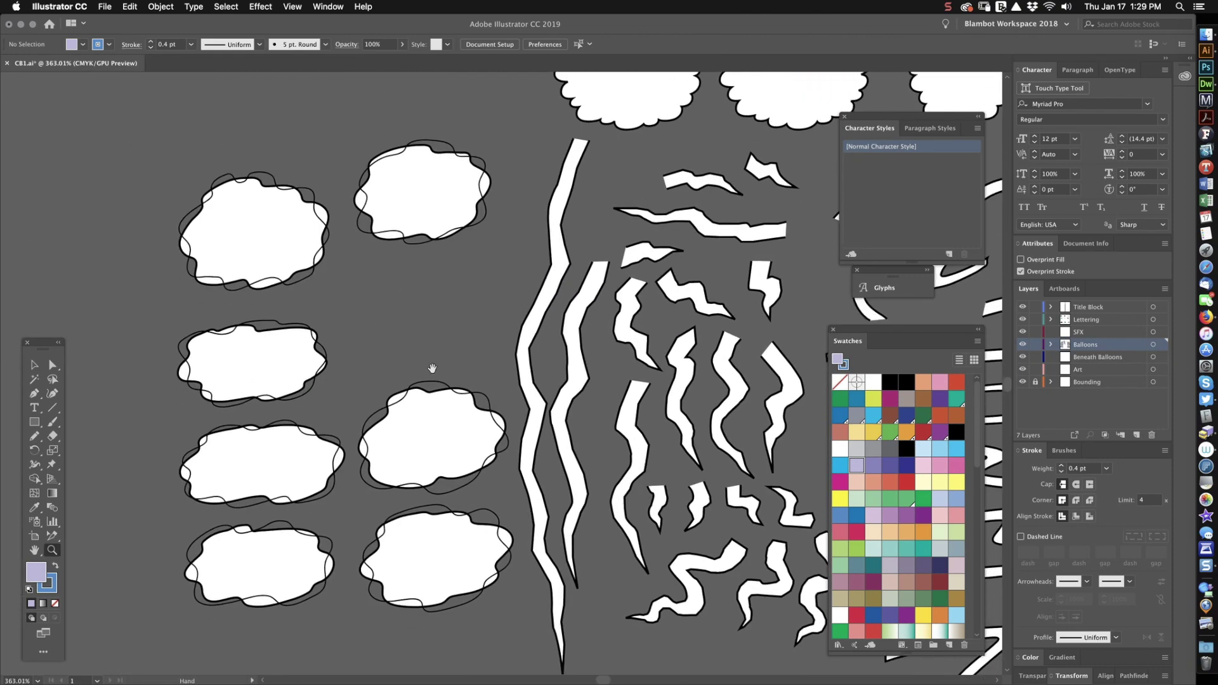
- Examine the red X-MEN balloon and its concentric dashed outlines up close
drag(739, 176, 498, 396)
drag(970, 76, 546, 370)
drag(576, 271, 722, 280)
drag(733, 347, 720, 286)
key(v)
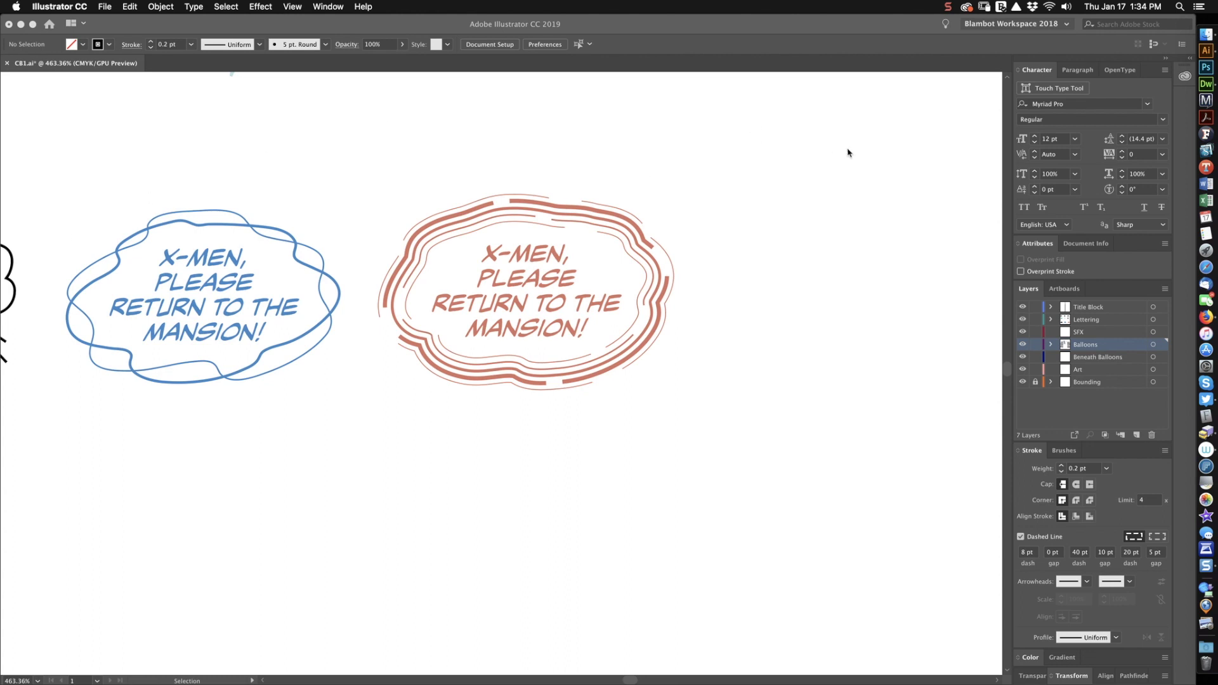
key(Tab)
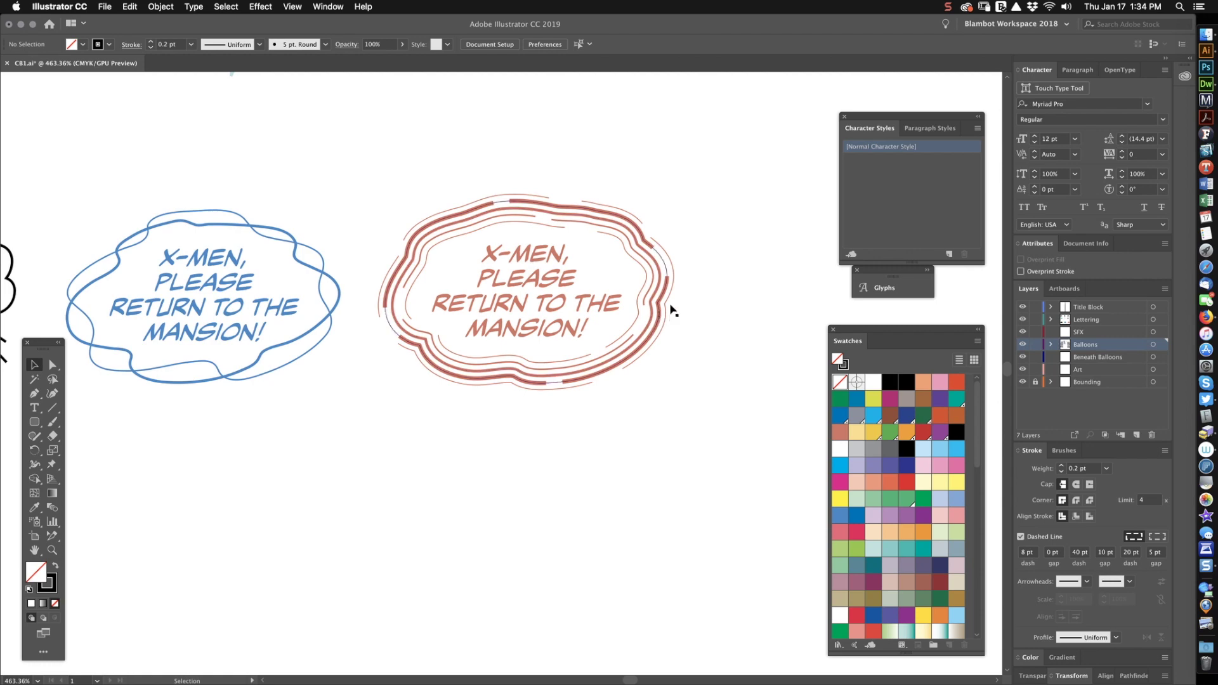
key(z)
drag(632, 280, 701, 248)
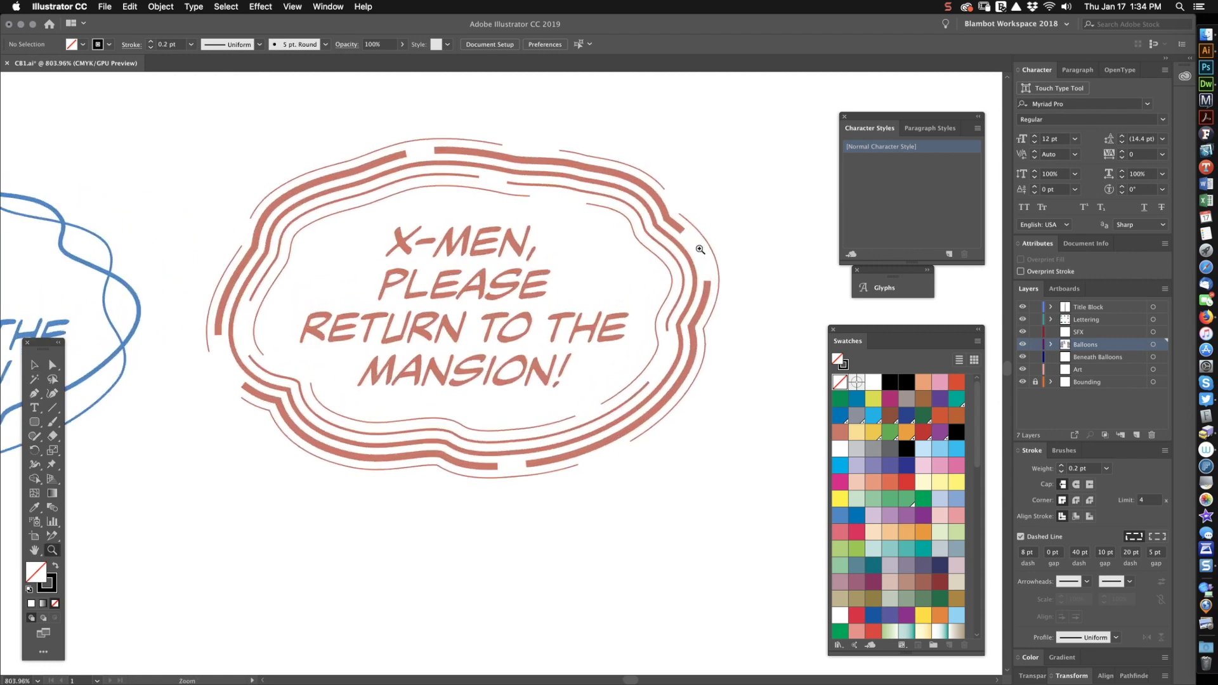
- Lock the Lettering layer and take a closer look at the red X-MEN balloon's concentric outlines
key(v)
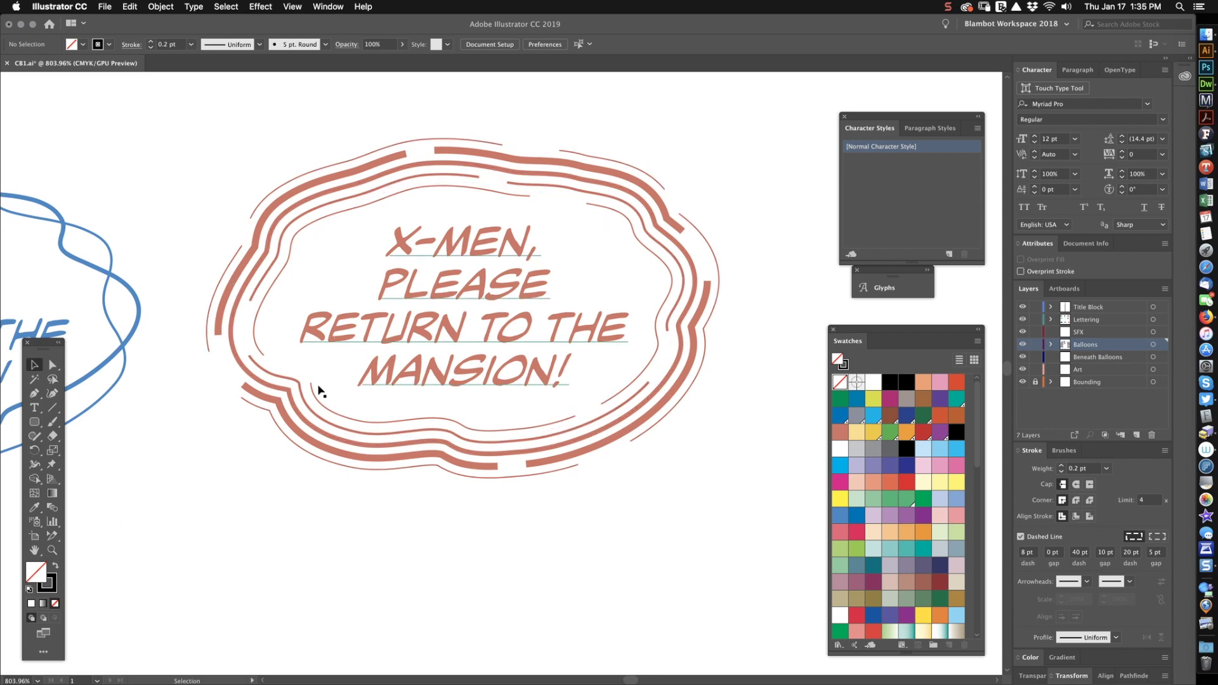
click(1035, 320)
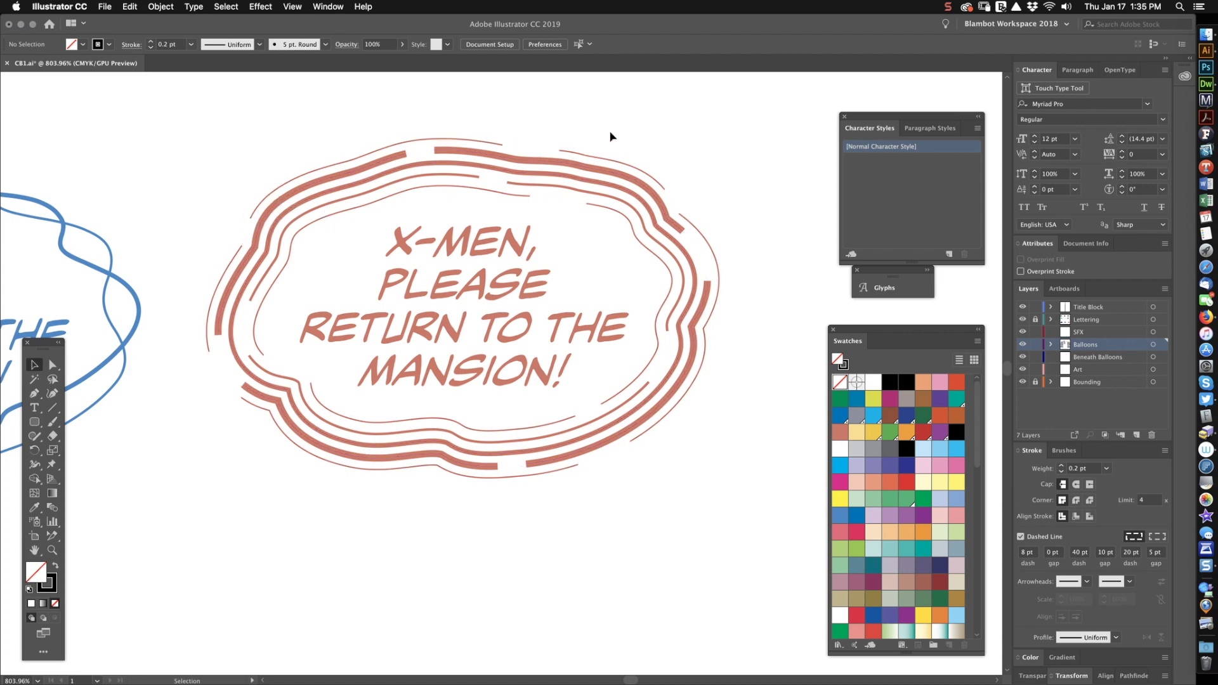
key(z)
drag(721, 206, 808, 151)
drag(684, 177, 563, 196)
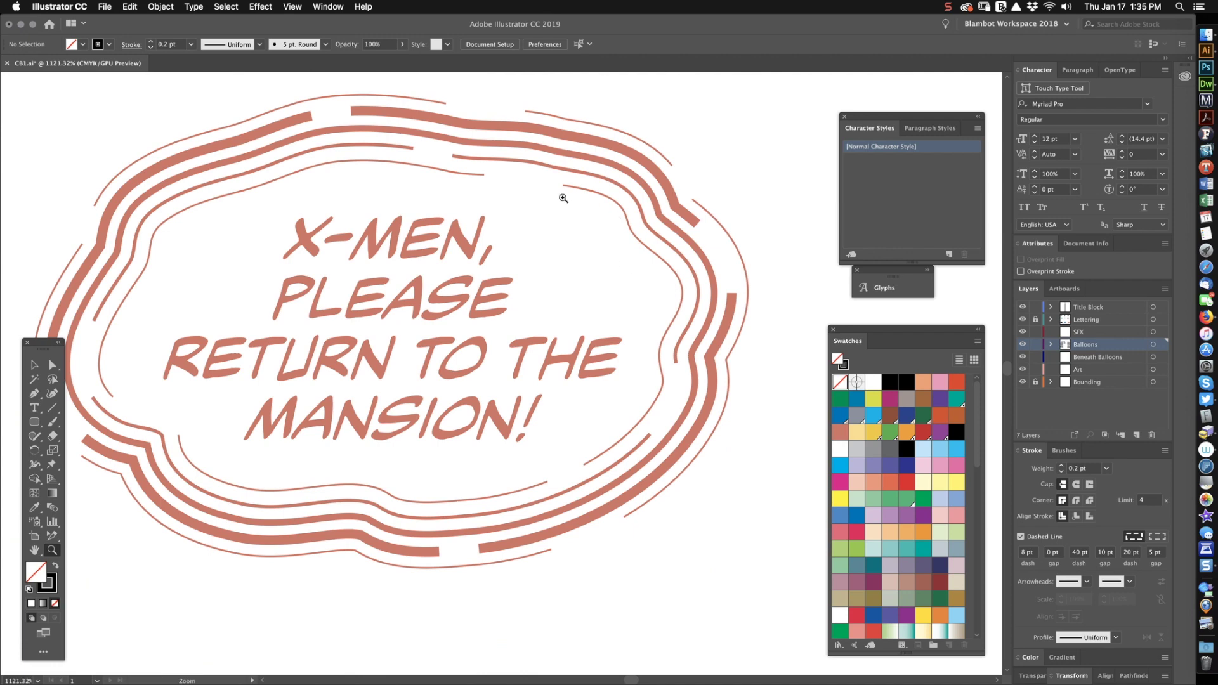
key(v)
scroll(719, 273, down, 5)
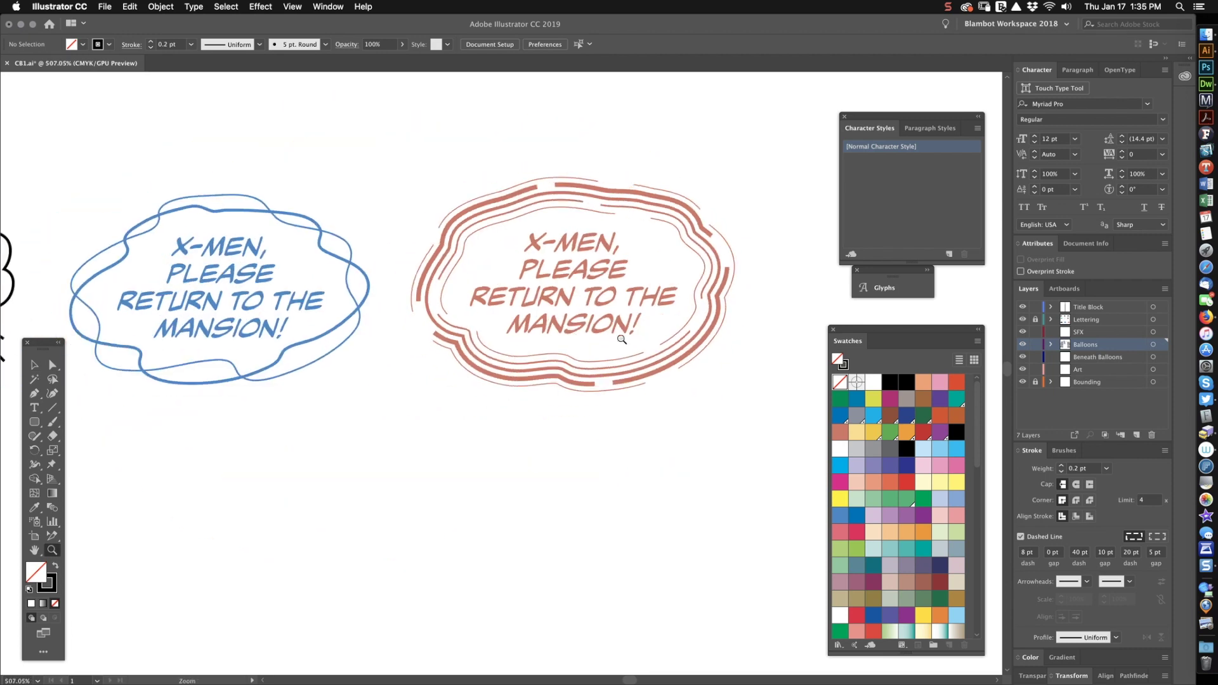
- On the Beneath Balloons layer, draw a rectangle about 1.47 by 1.02 in around the red balloon and fill it with dark gray
click(1093, 358)
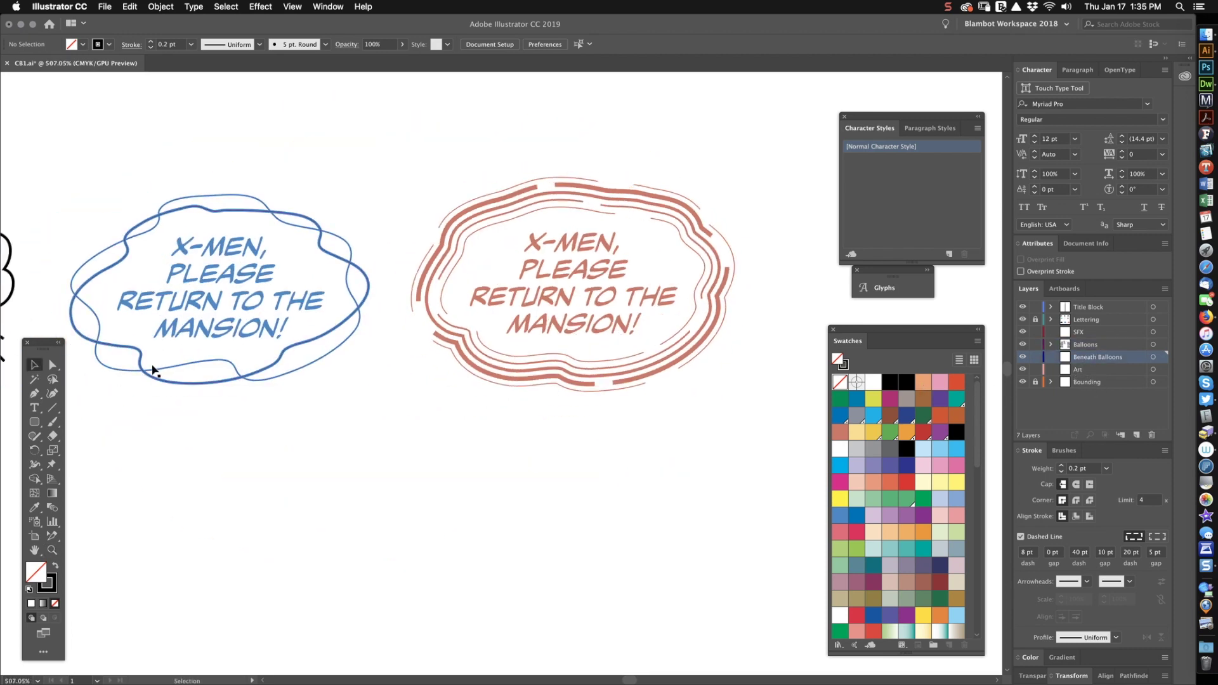
key(m)
drag(385, 155, 768, 420)
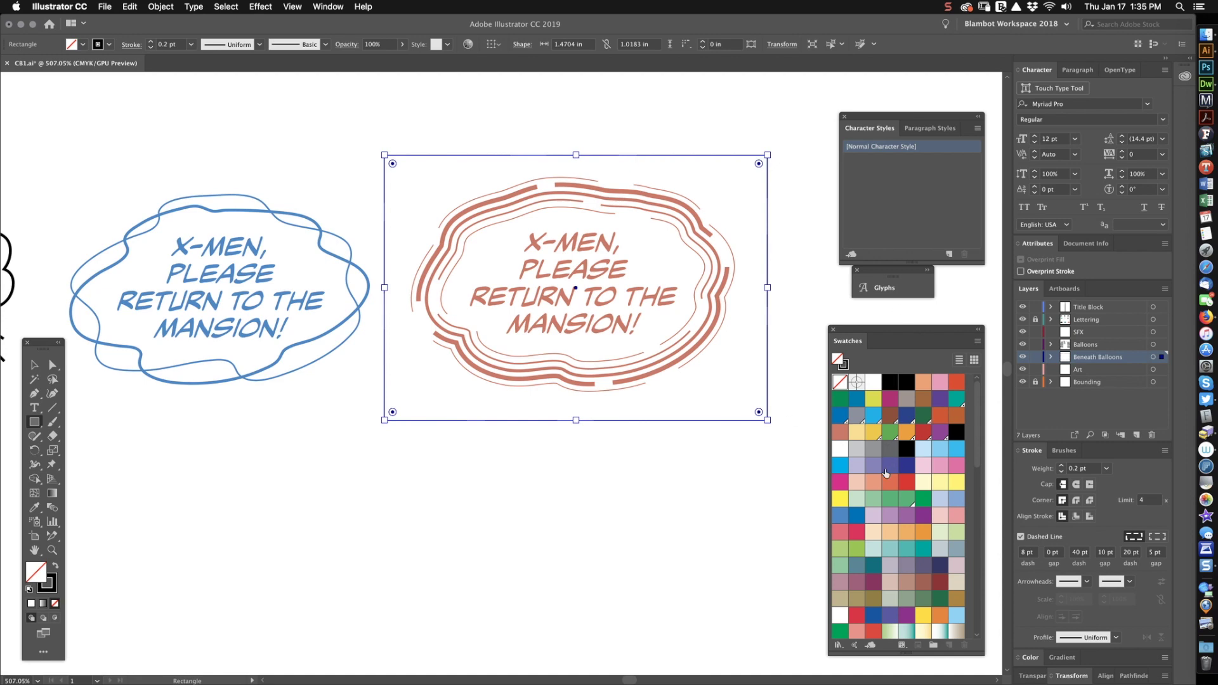
click(869, 452)
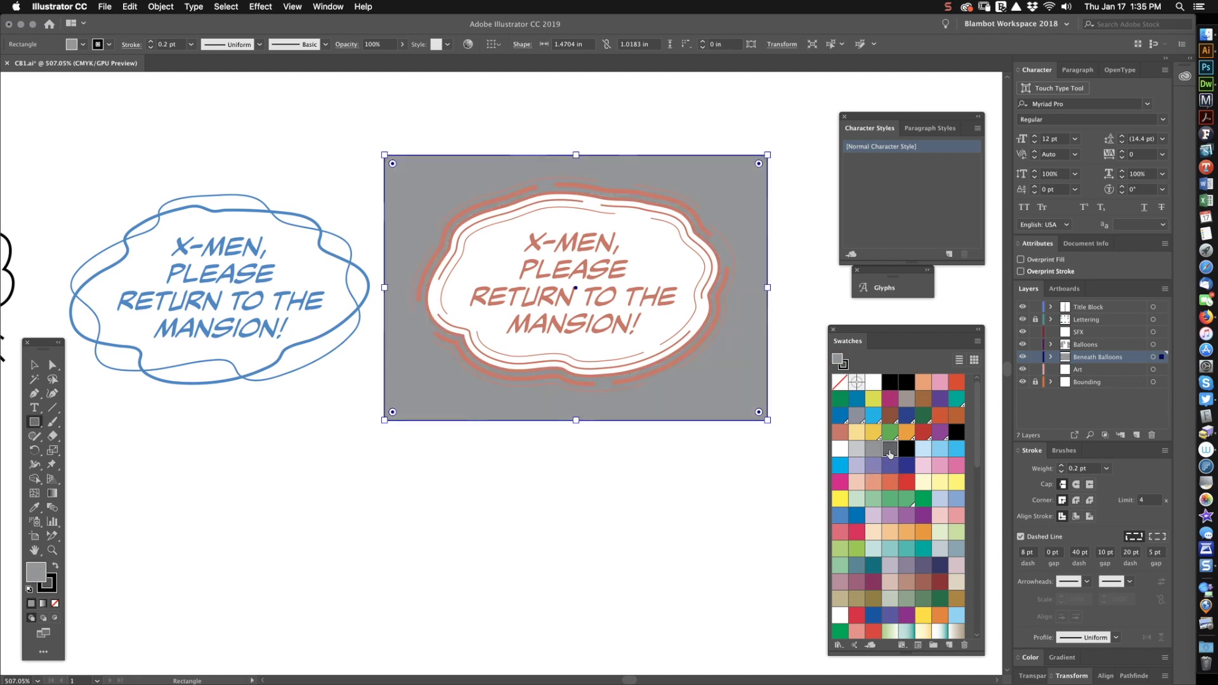
click(890, 454)
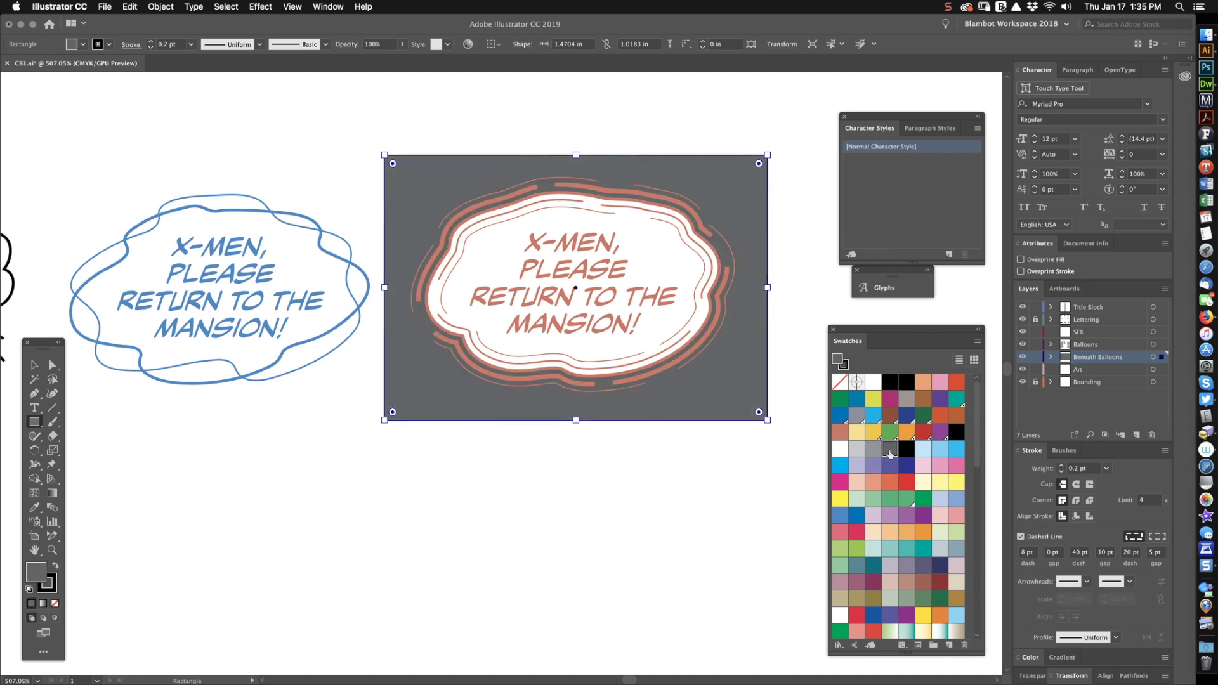
super+click(683, 432)
- Examine the red balloon against the gray rectangle, selecting its solid white-filled outline to check its fill and stroke
drag(696, 359, 656, 382)
super+click(660, 302)
drag(732, 274, 759, 269)
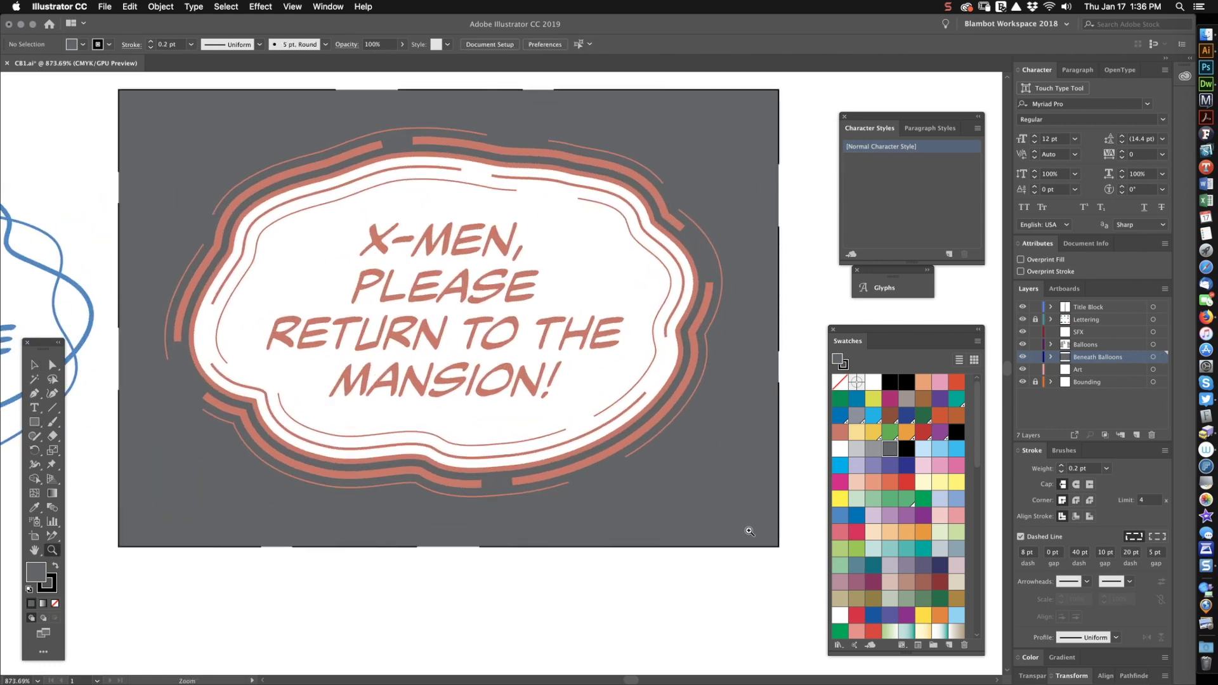
key(v)
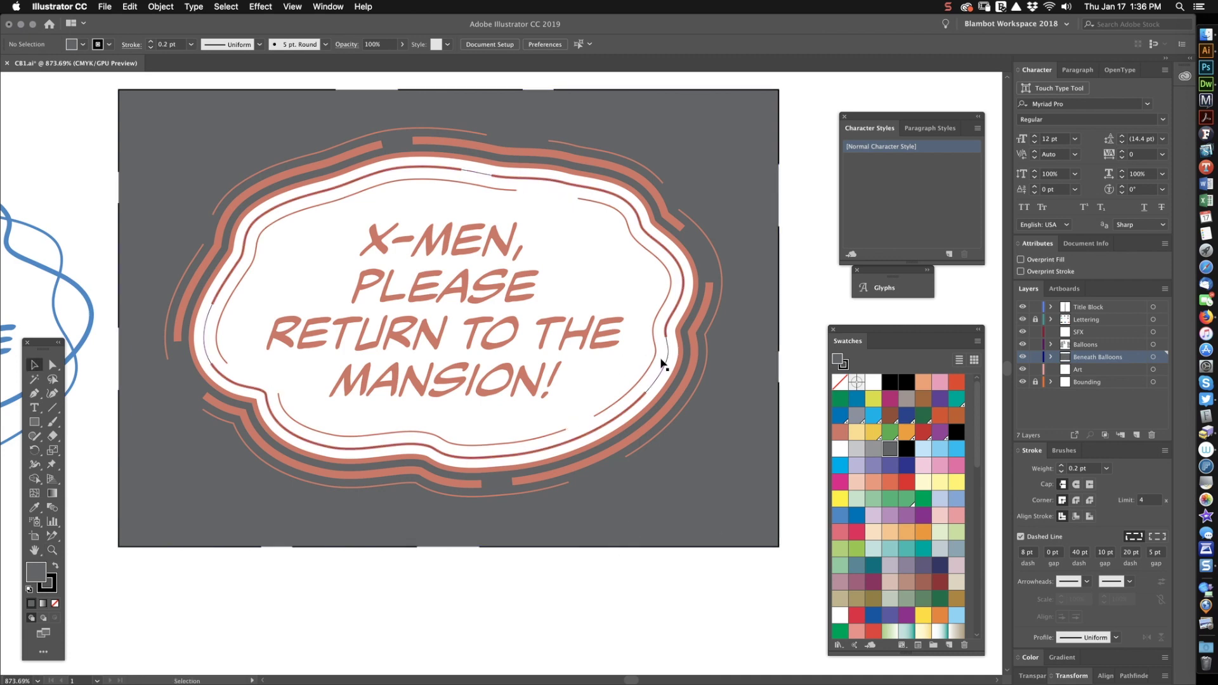
click(679, 309)
click(672, 318)
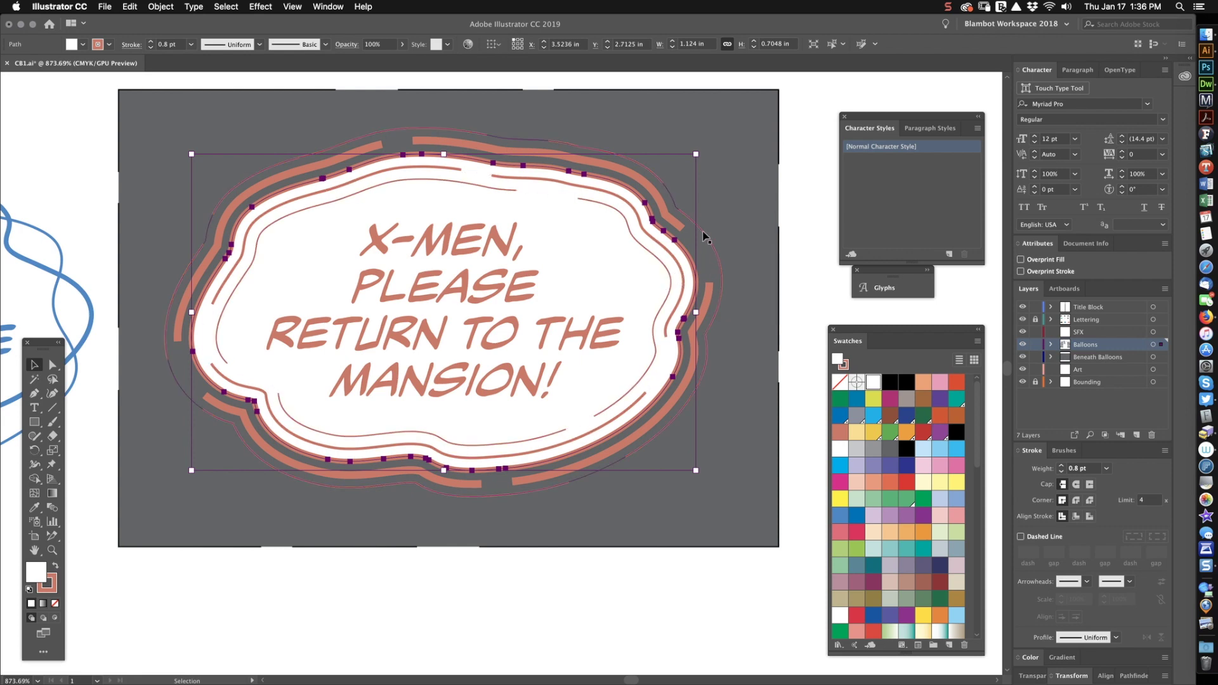
click(789, 241)
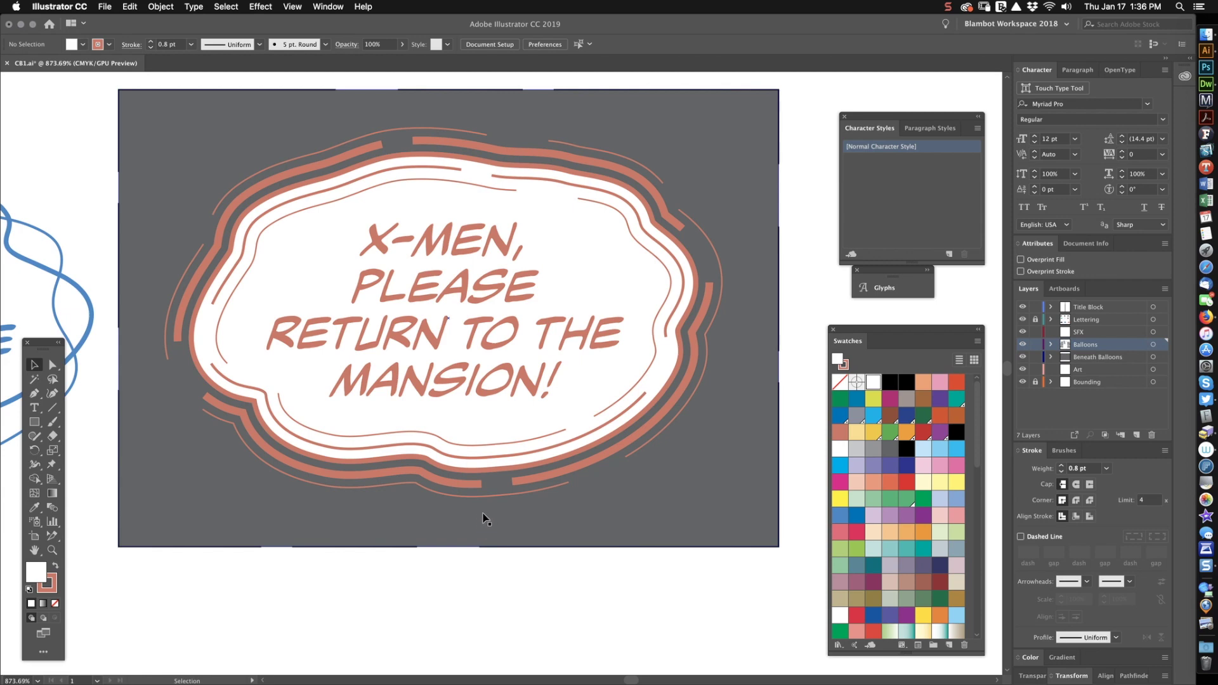
- Bring a plain, wobbly white balloon from the pasteboard onto the artboard below the gray rectangle
key(z)
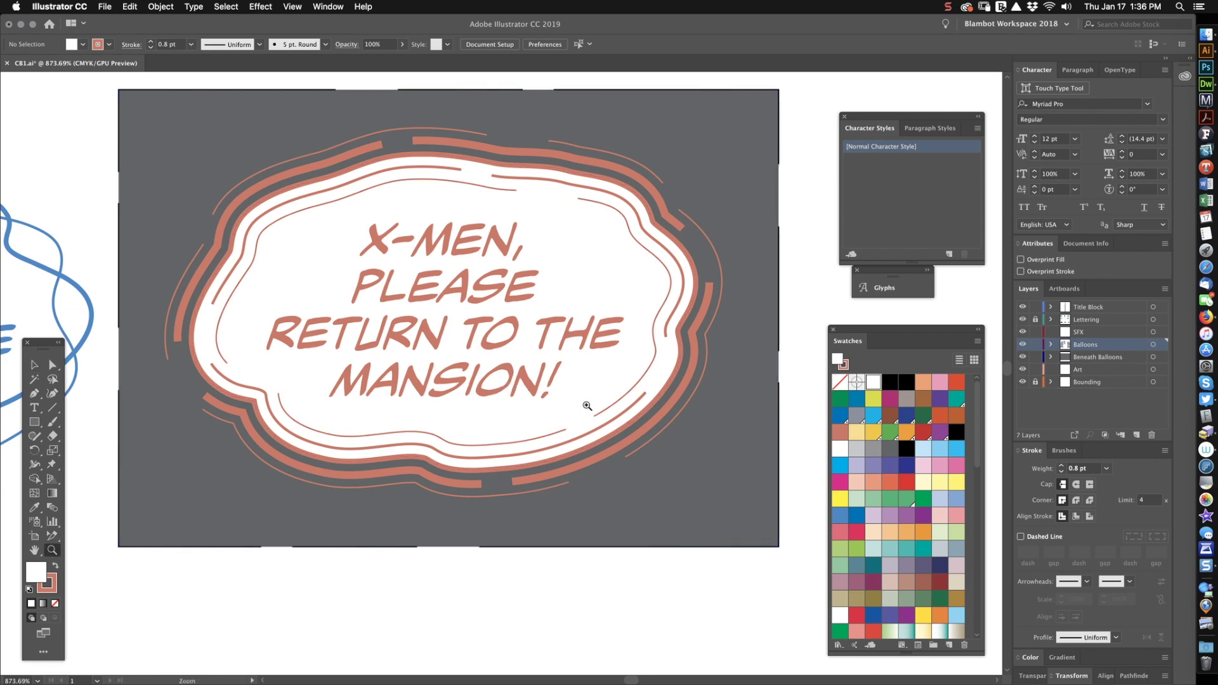
drag(654, 342, 559, 428)
drag(642, 384, 509, 487)
drag(414, 496, 505, 437)
key(v)
scroll(509, 473, left, 10)
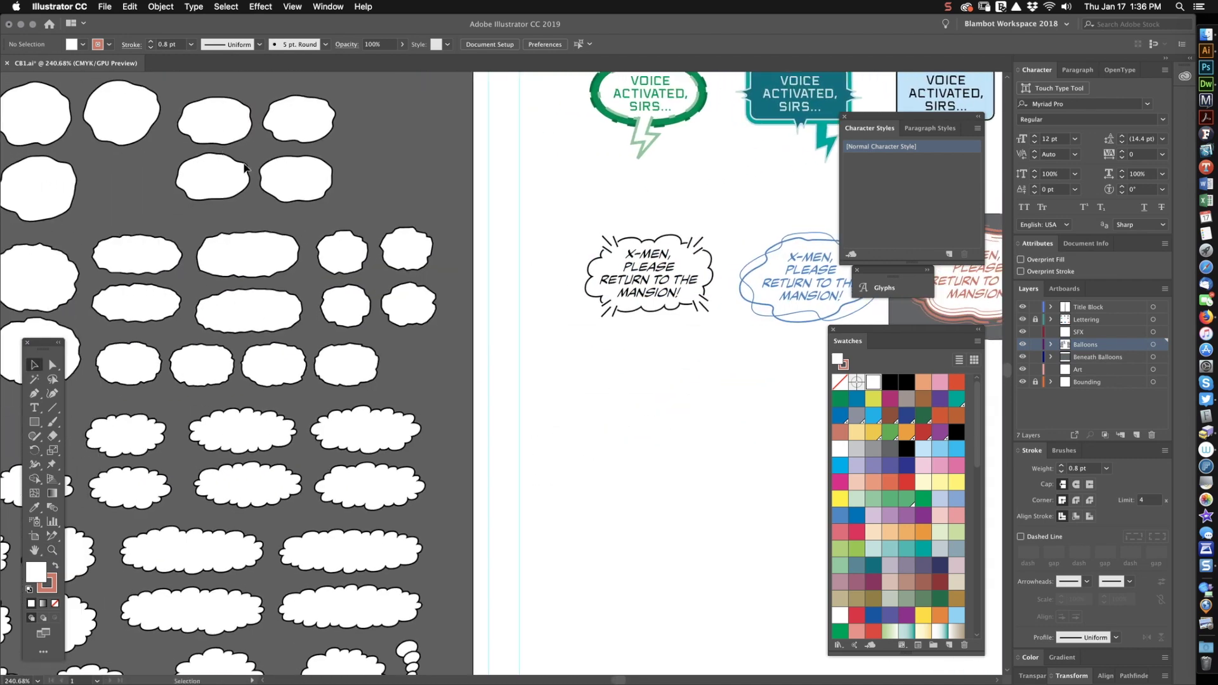
drag(54, 122, 791, 449)
drag(765, 538, 424, 523)
click(466, 445)
drag(434, 442, 824, 351)
key(z)
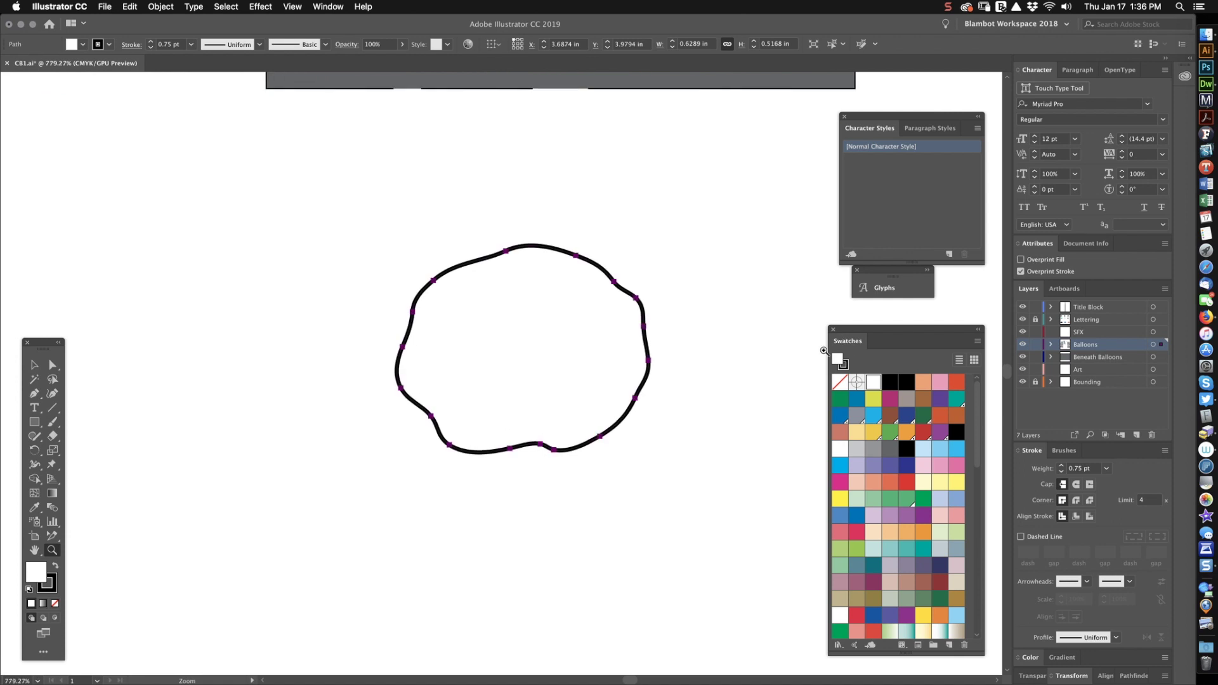
key(v)
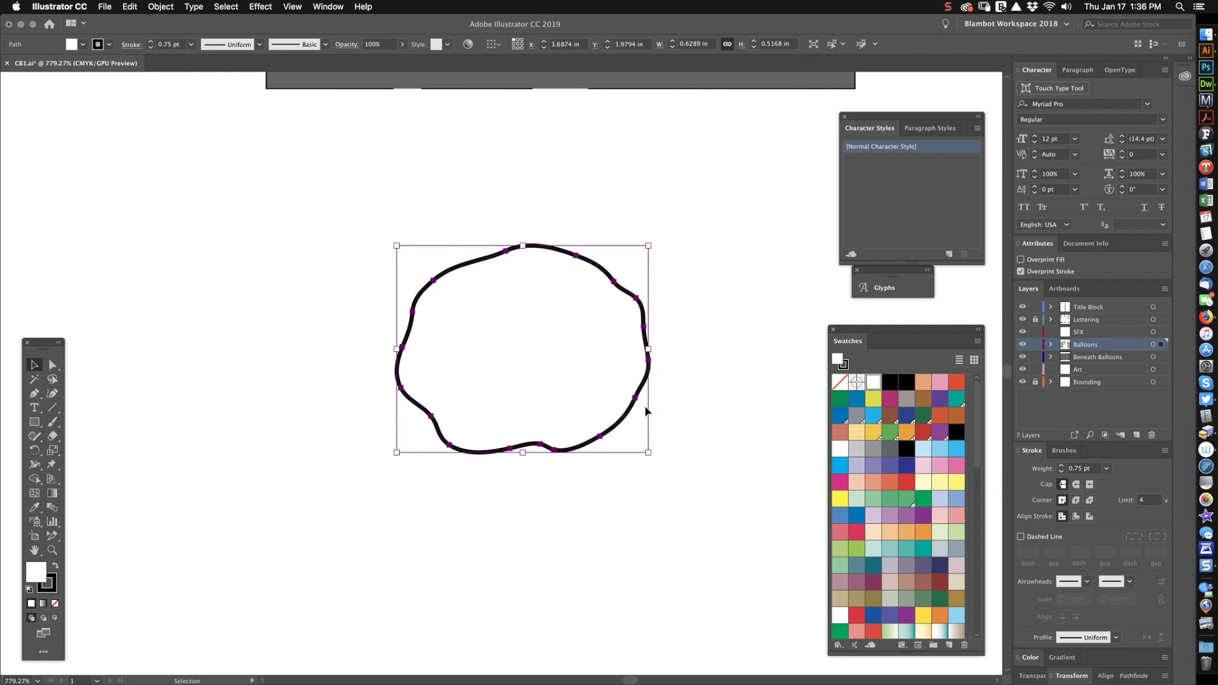
- Run the saved action that builds concentric dashed outlines around the plain balloon, and color all its strokes bright blue
key(F5)
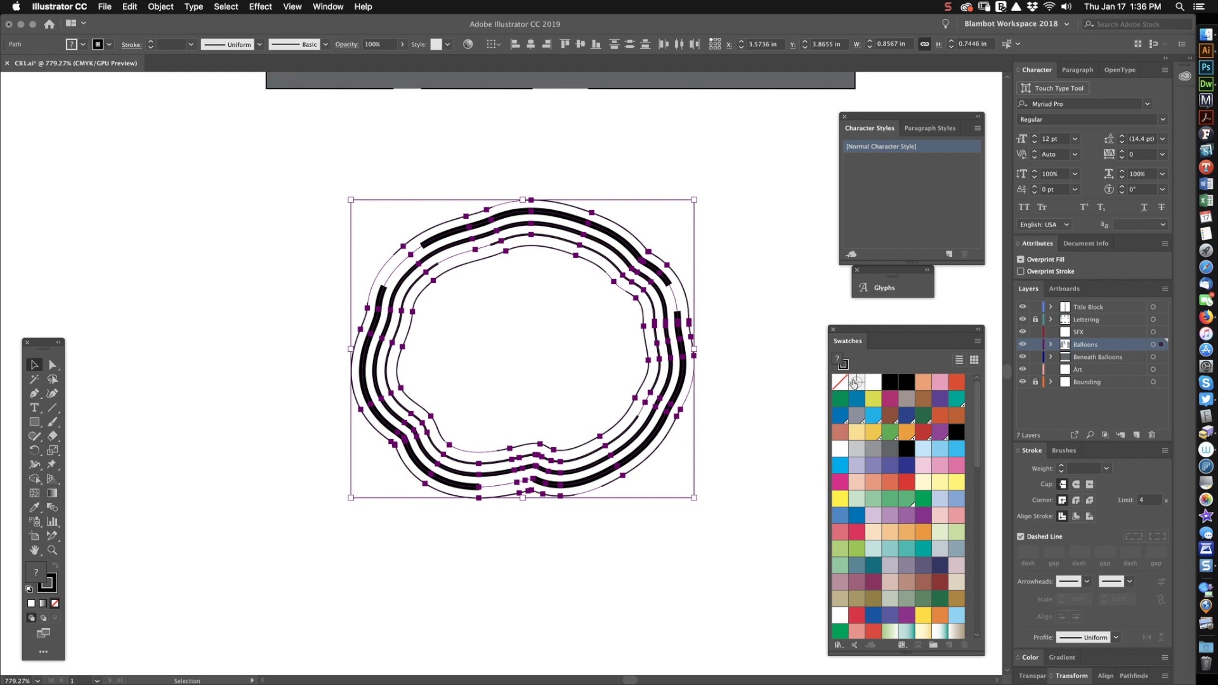
scroll(854, 381, down, 15)
scroll(973, 381, up, 15)
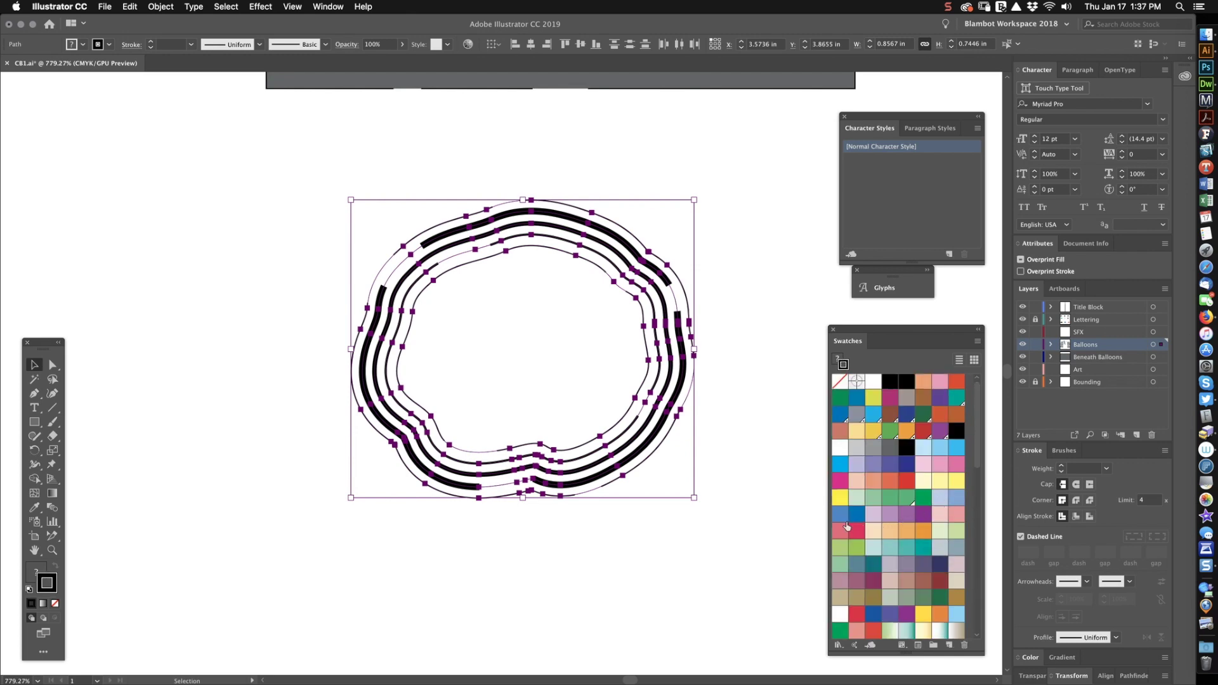
scroll(843, 528, down, 15)
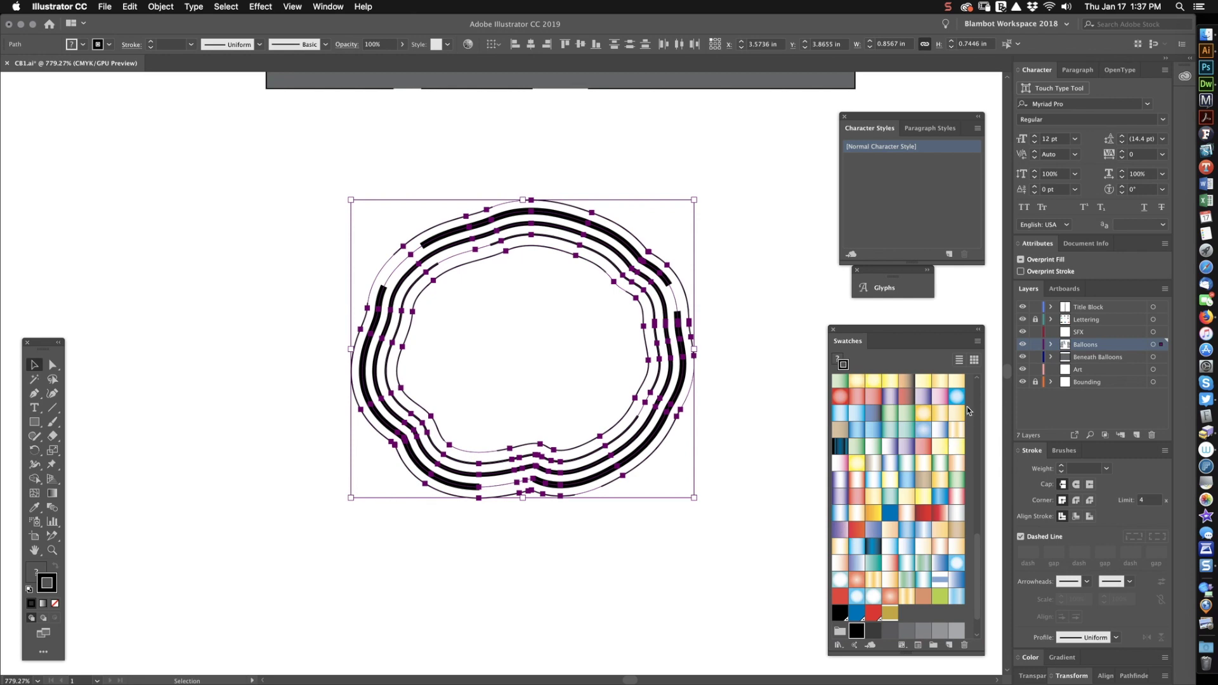
scroll(980, 401, up, 15)
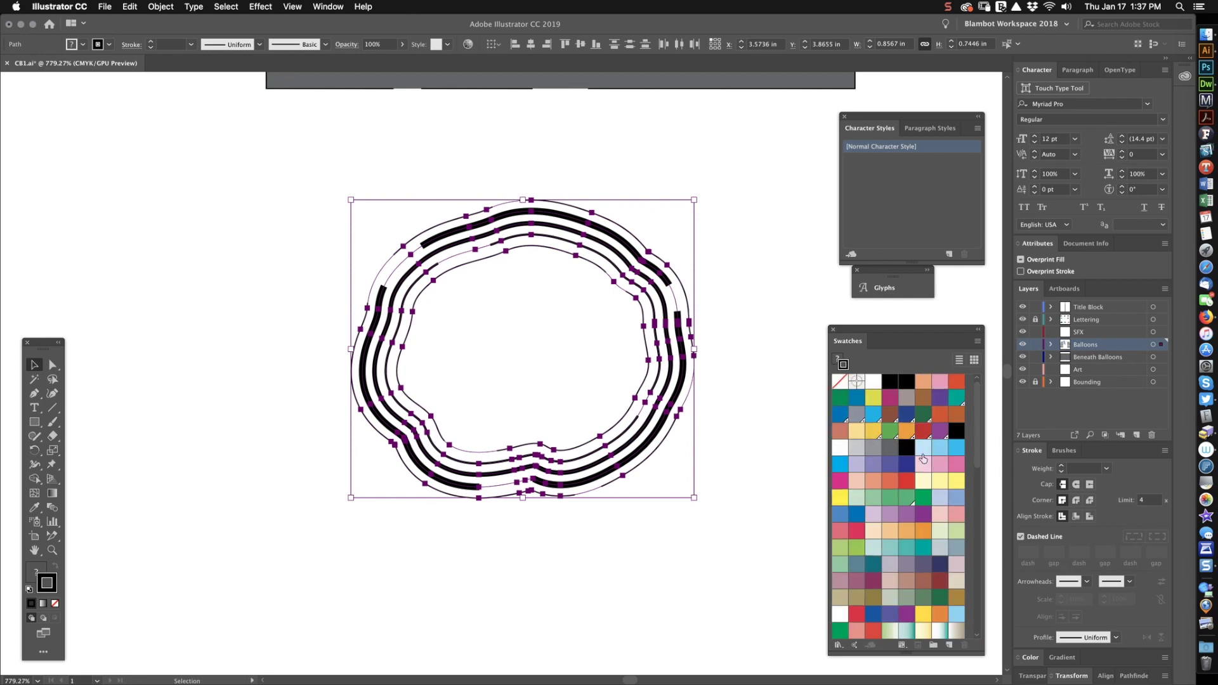
click(841, 465)
click(694, 565)
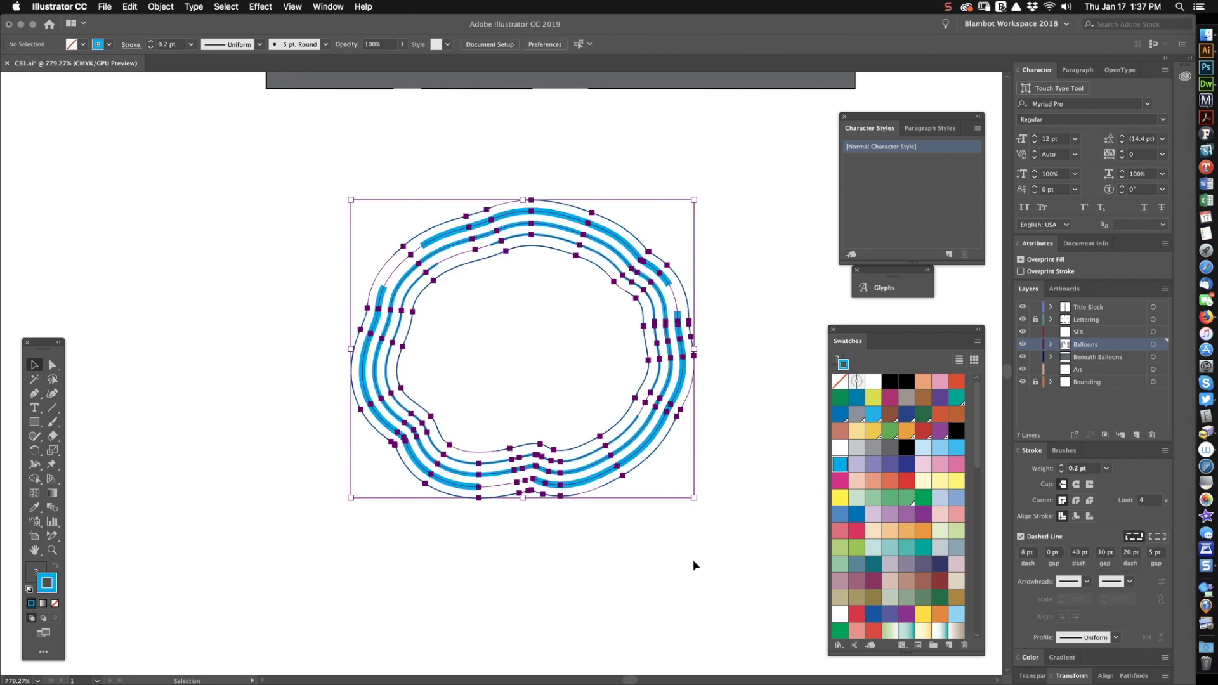
- Review the bright blue concentric balloon alongside the other electronic and telepathic balloons on the artboard
key(z)
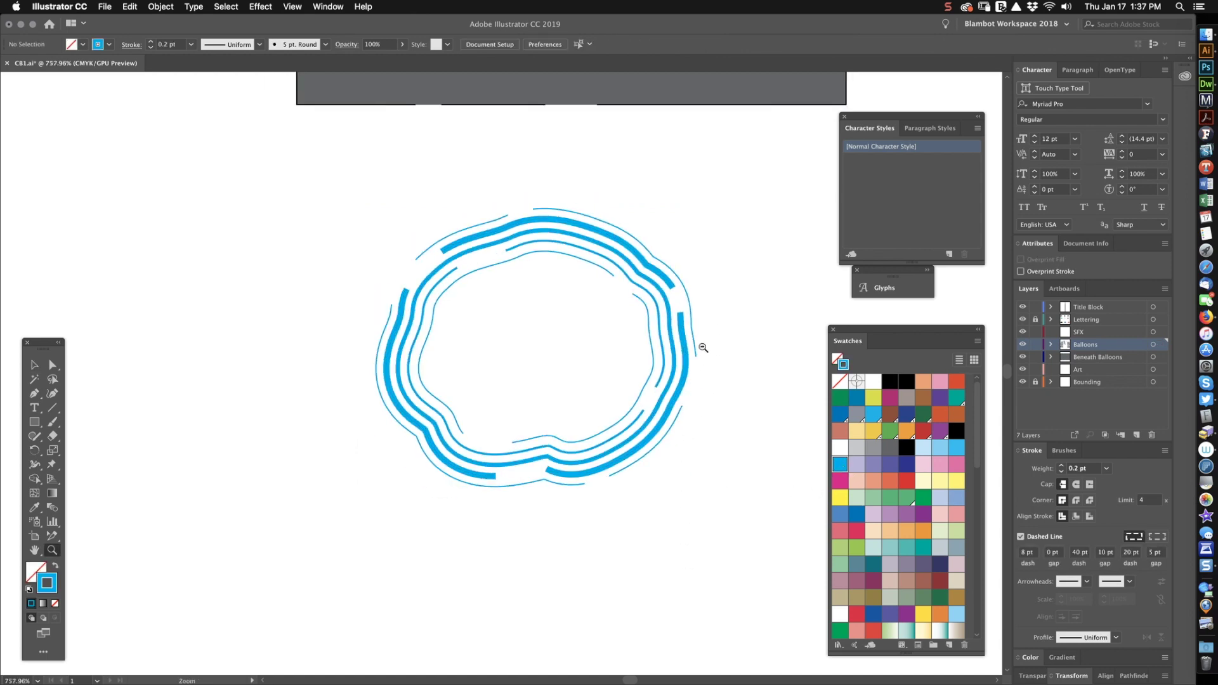
drag(702, 343, 624, 495)
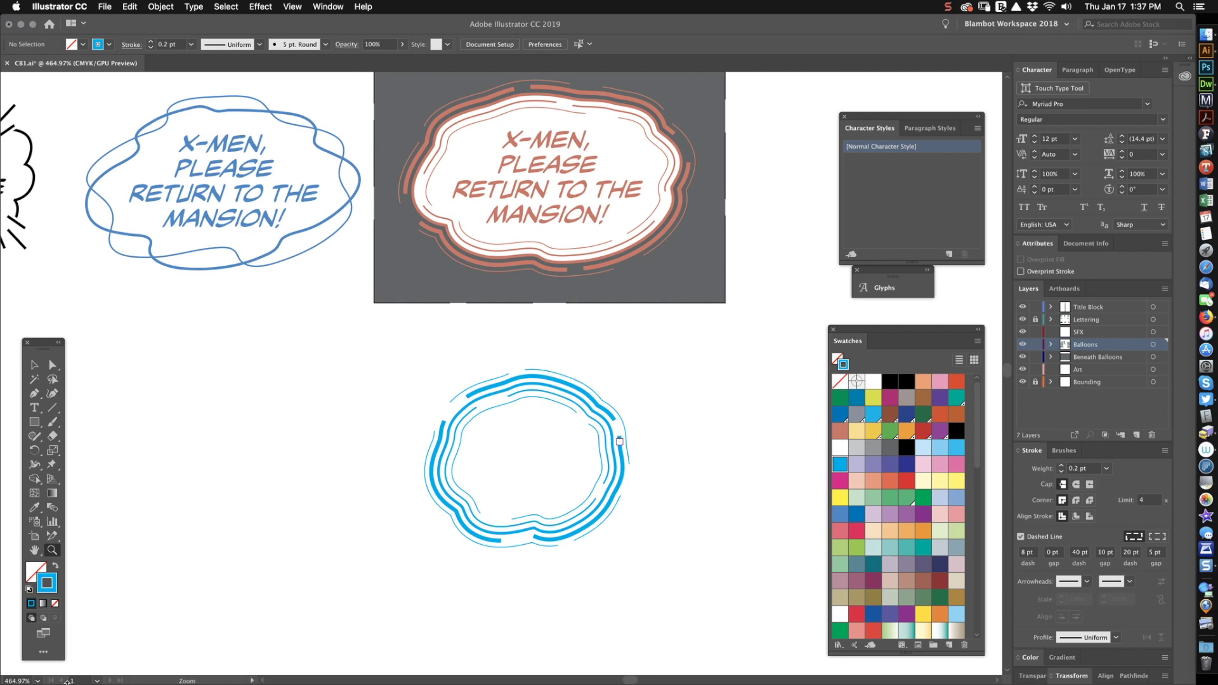
key(v)
drag(691, 385, 710, 502)
key(z)
drag(750, 465, 619, 513)
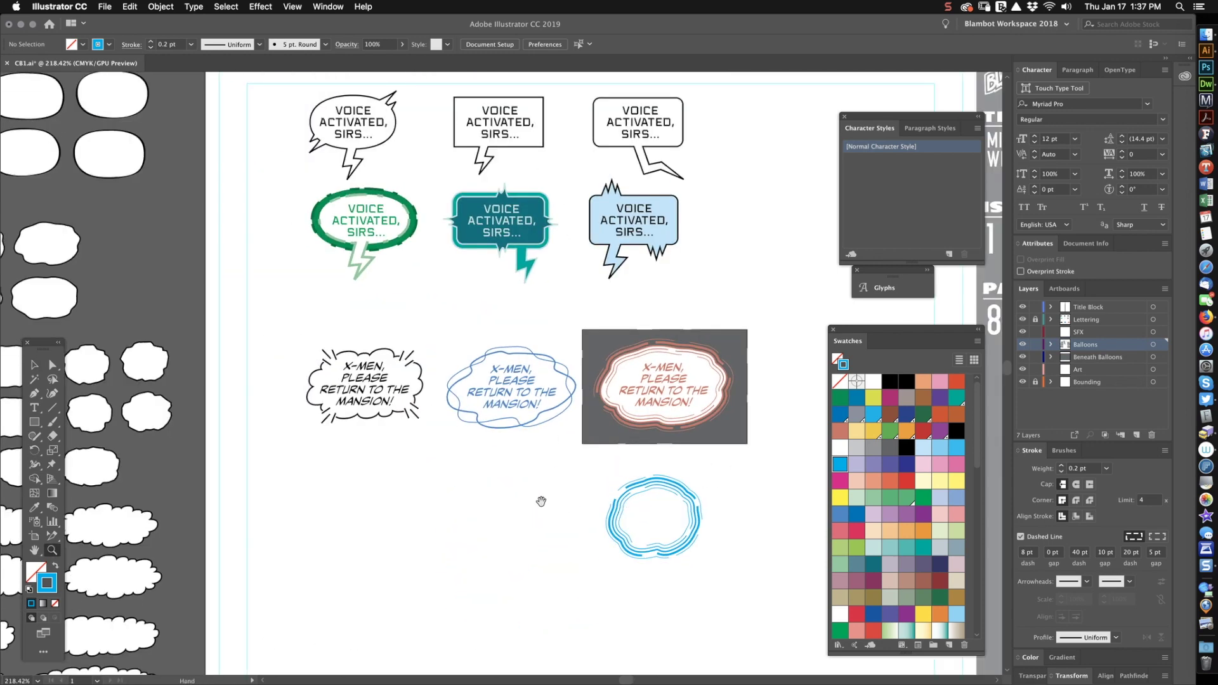
drag(541, 502, 478, 552)
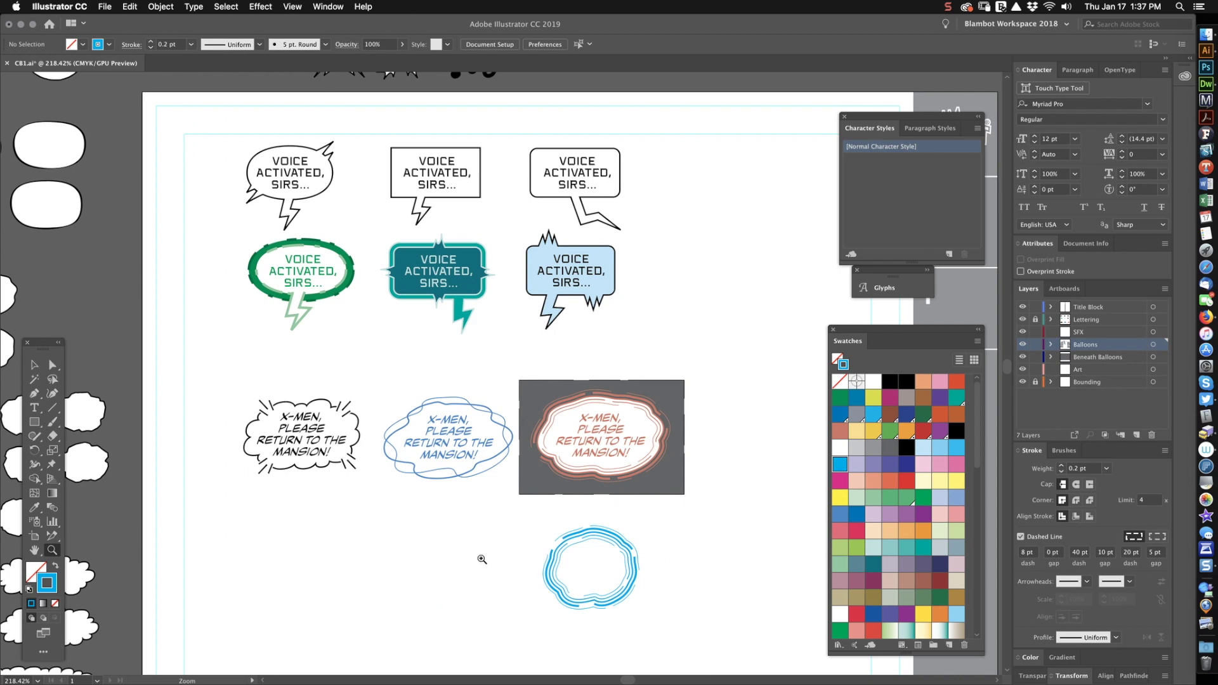